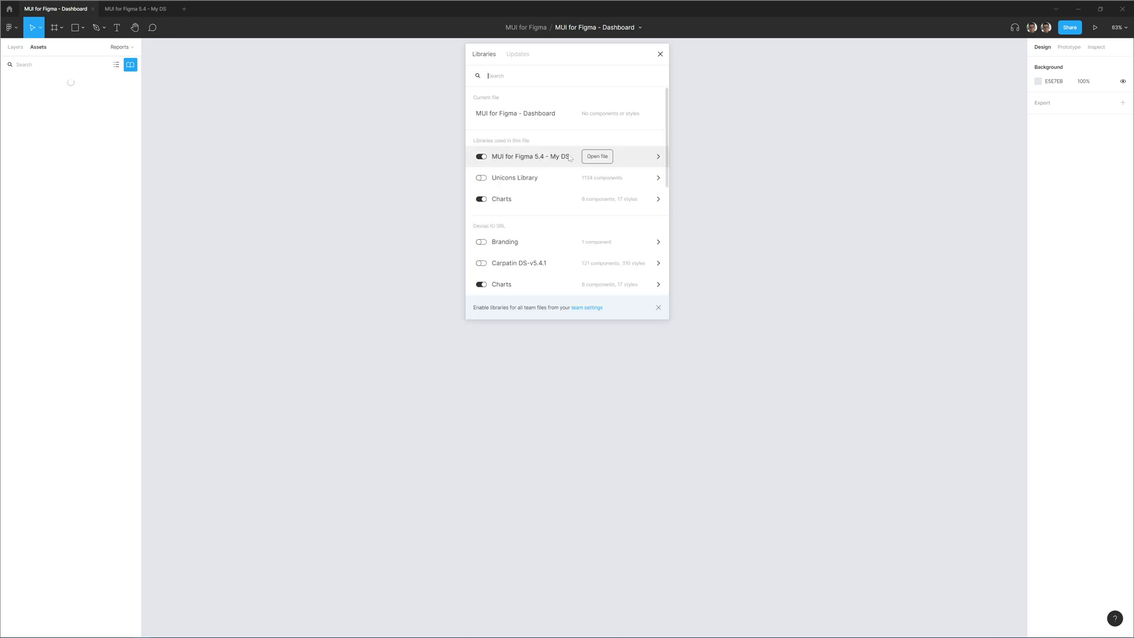
# Review the file's enabled libraries, switch to the MUI for Figma 5.4 - My DS file and examine its Button and Typography overviews
pyautogui.scroll(-3, 532, 200)
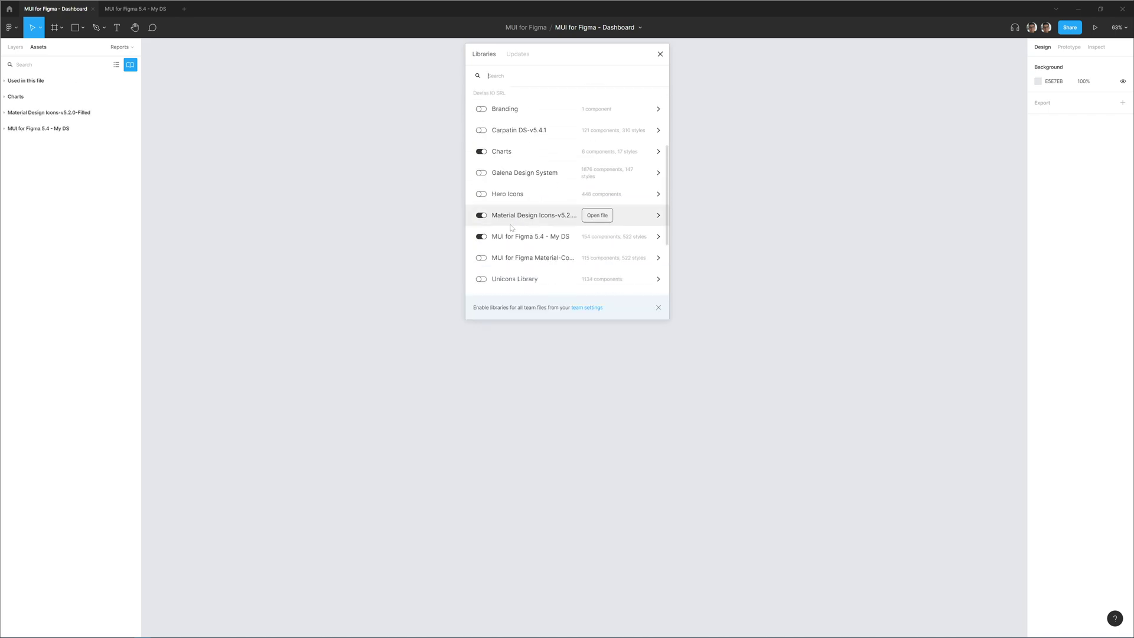
pyautogui.click(397, 216)
pyautogui.click(135, 9)
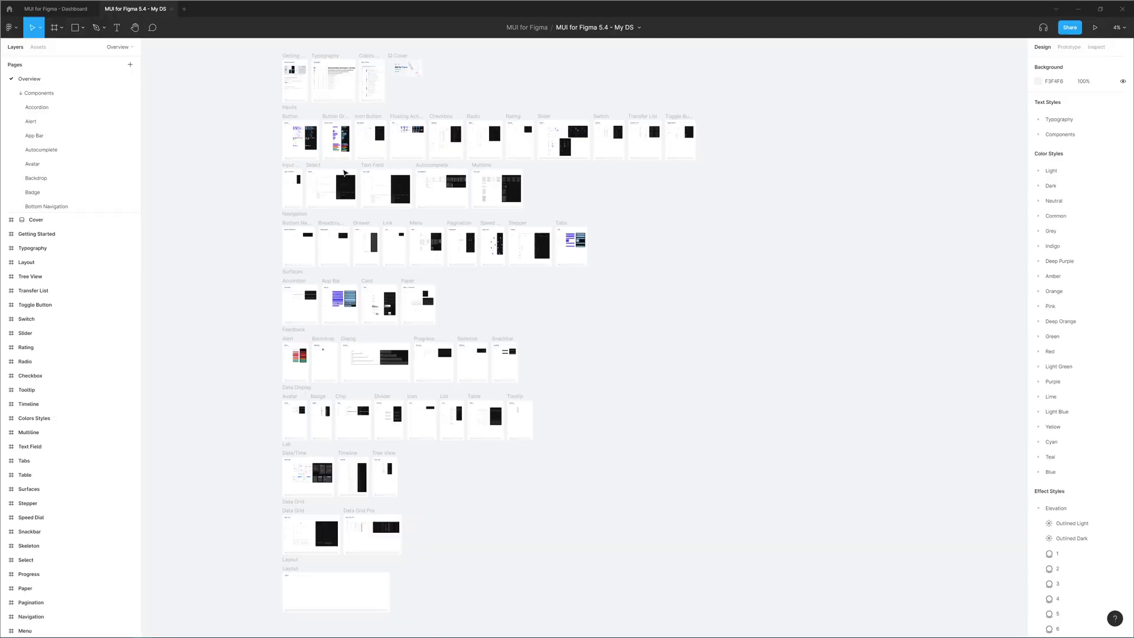
pyautogui.hotkey('shift', '1')
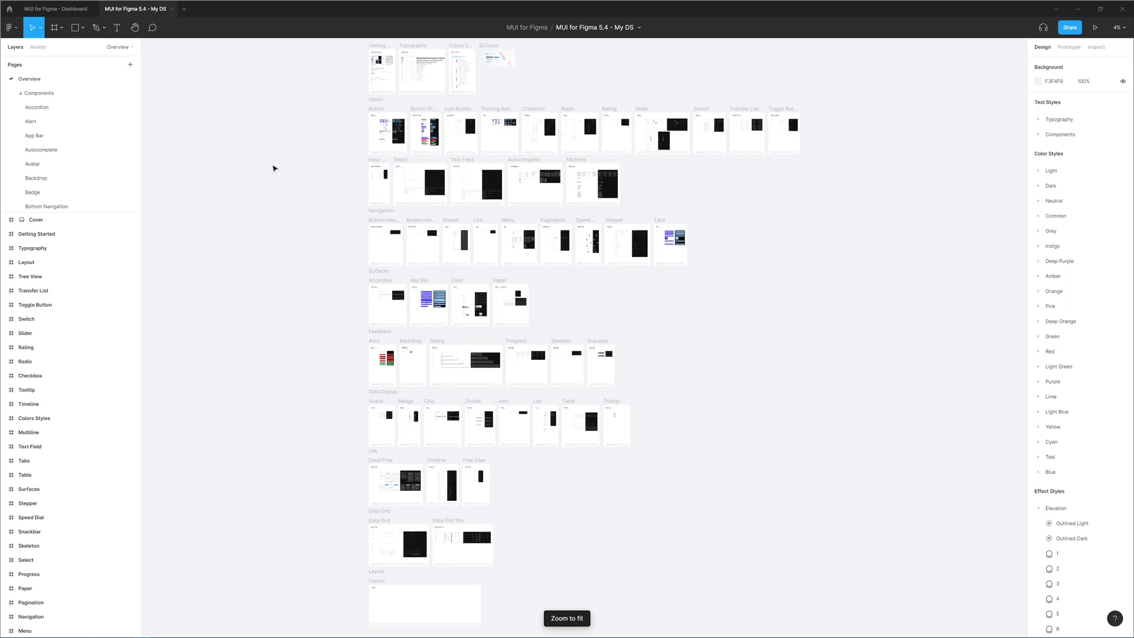
pyautogui.scroll(10, 388, 108)
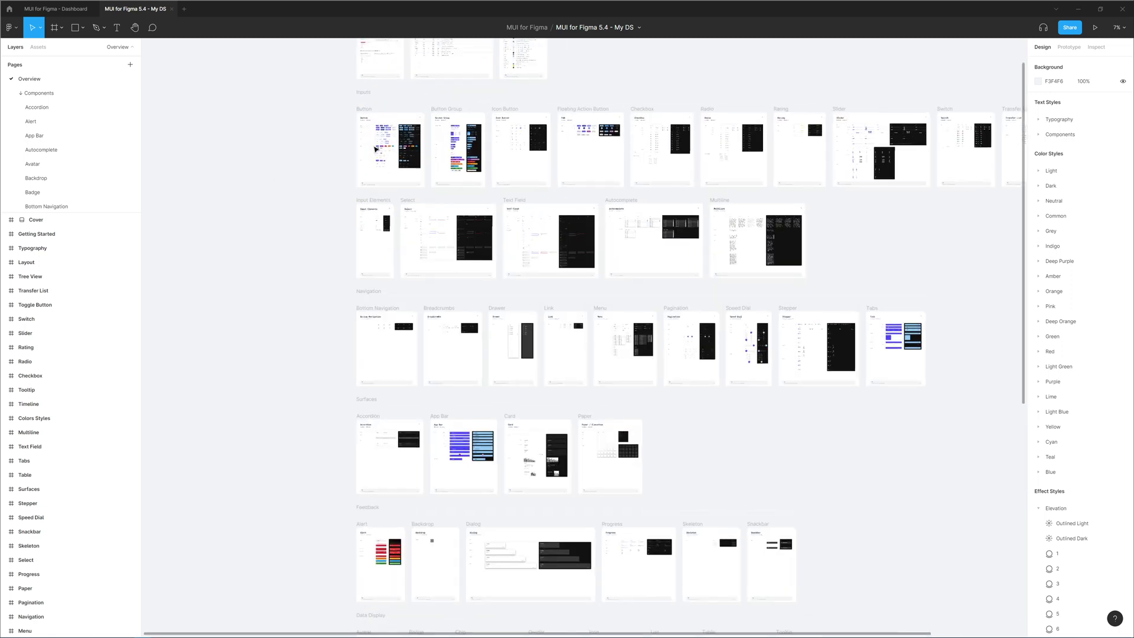
pyautogui.scroll(5, 390, 151)
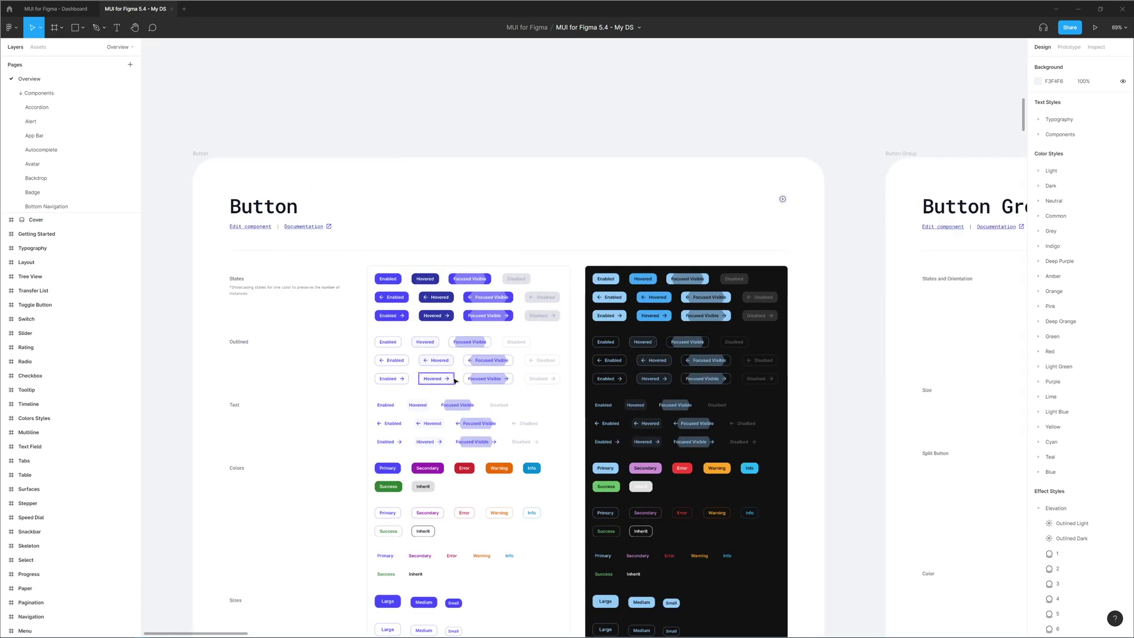
pyautogui.scroll(15, 483, 158)
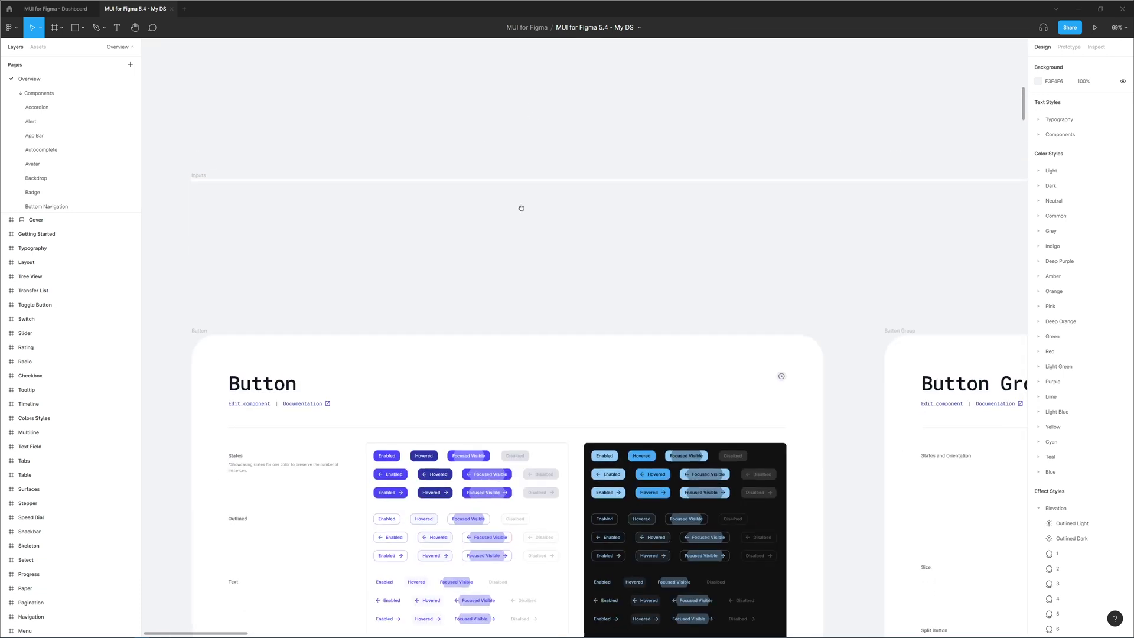
pyautogui.hscroll(5, 501, 248)
pyautogui.scroll(3, 472, 272)
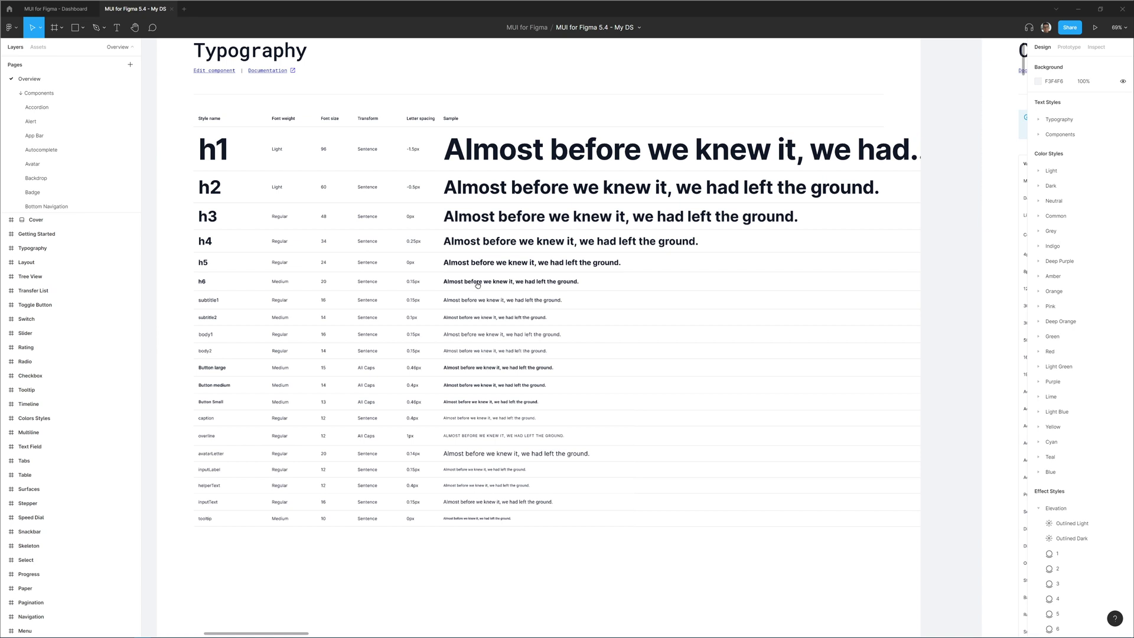
pyautogui.hotkey('shift', '1')
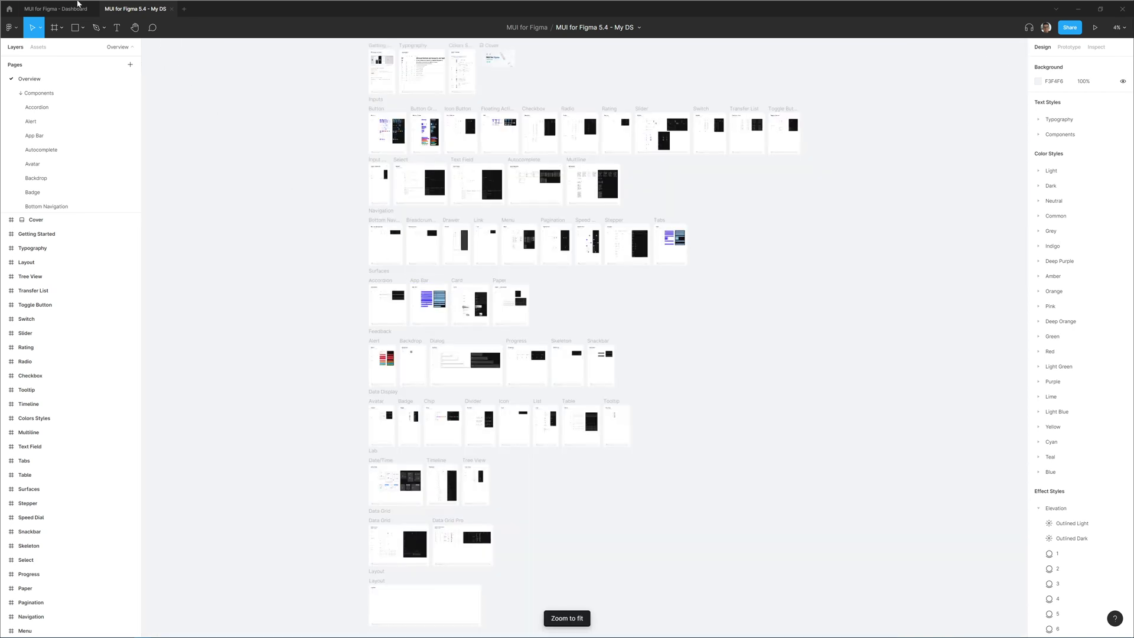
# In the MUI for Figma - Dashboard file, place a detached 4: Large layout frame named 00 - Dashboard and show its layout grid
pyautogui.click(77, 7)
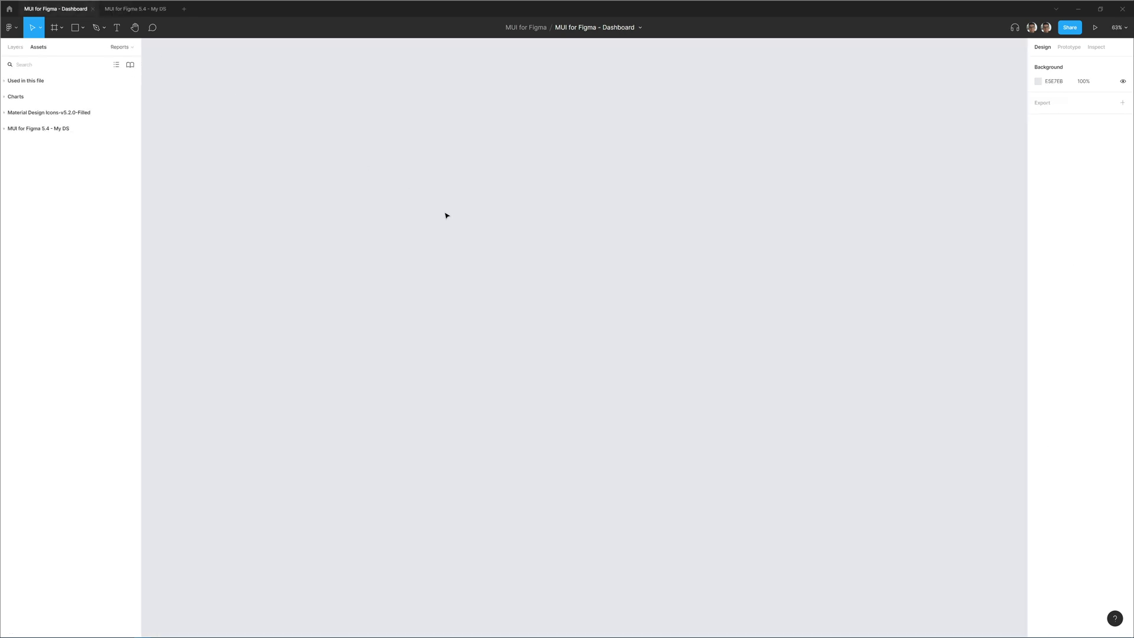
pyautogui.click(15, 47)
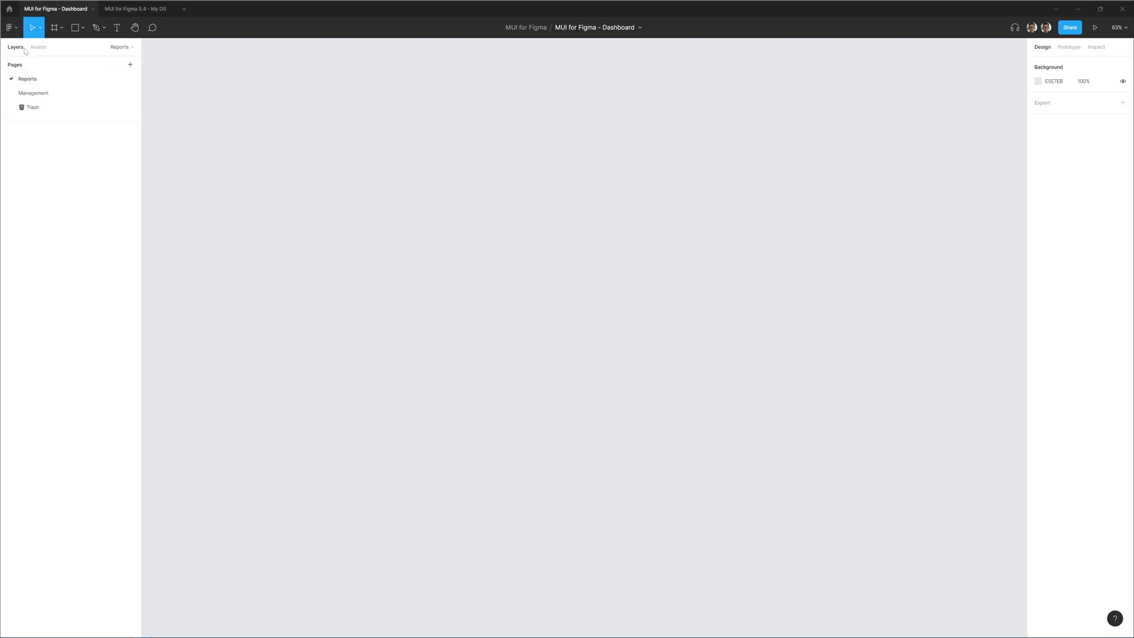
pyautogui.click(41, 49)
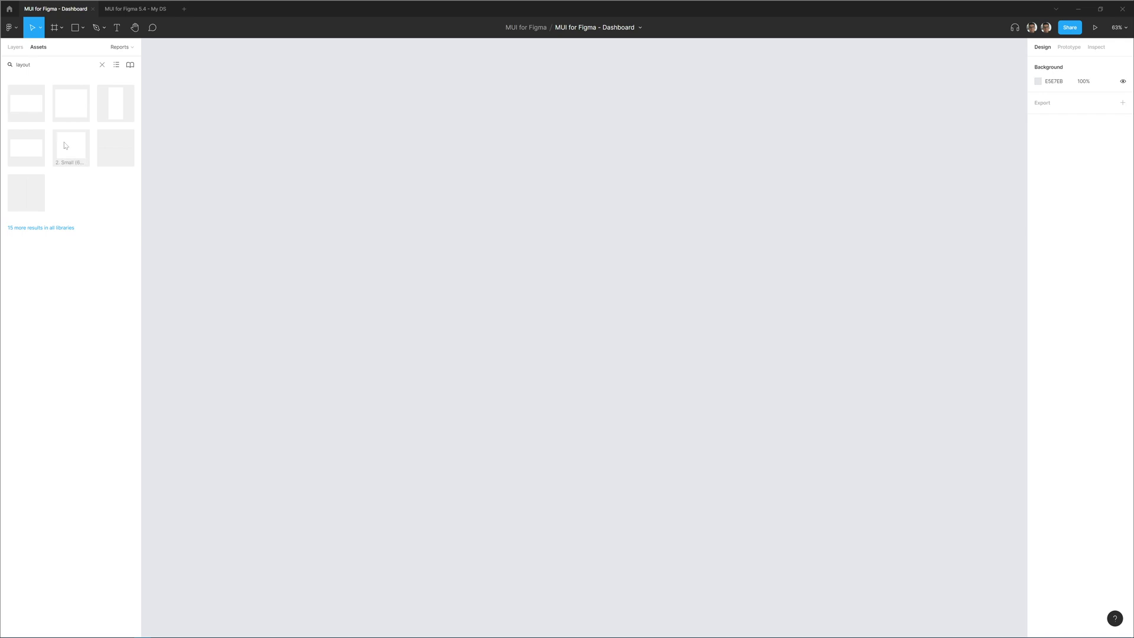
pyautogui.moveTo(24, 149); pyautogui.dragTo(530, 233)
pyautogui.rightClick(494, 178)
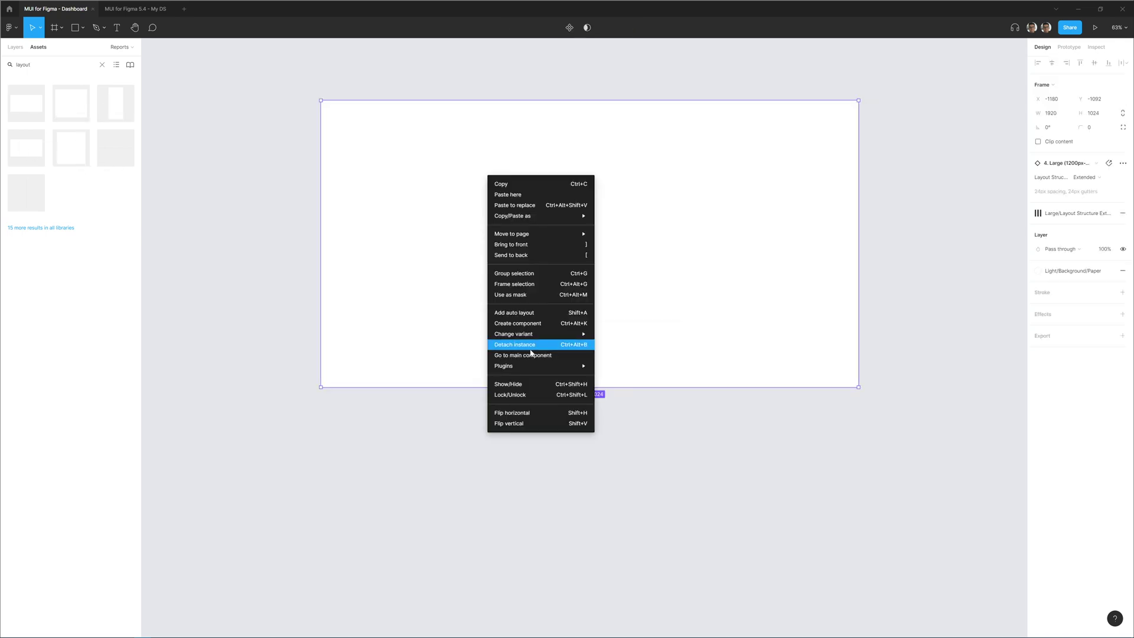
pyautogui.click(523, 344)
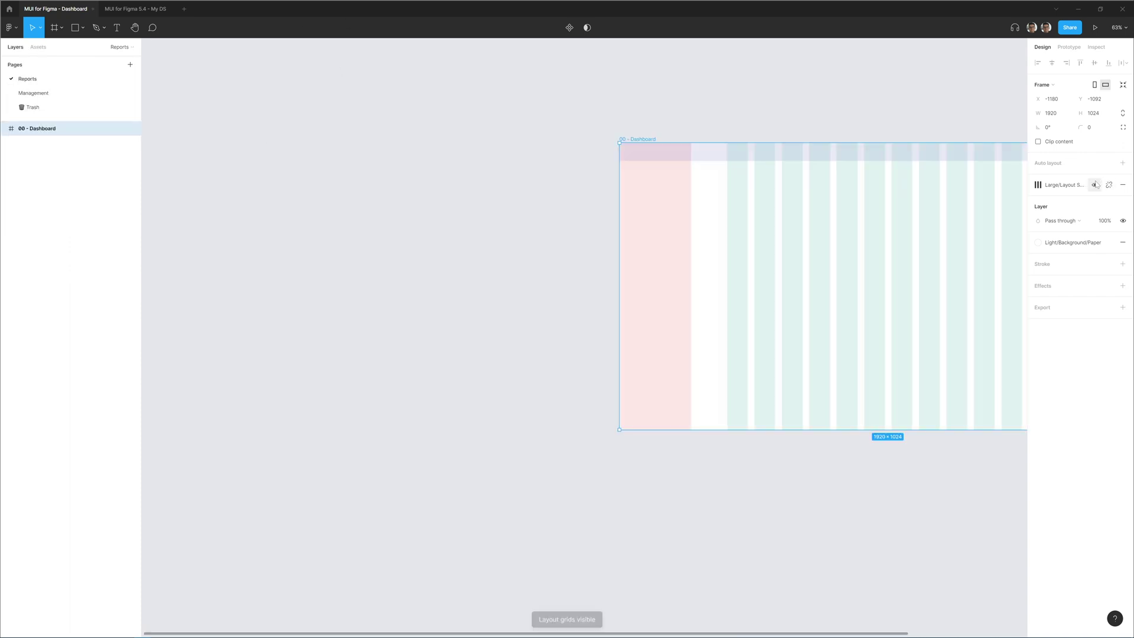
pyautogui.hotkey('ctrl', 'shift', '4')
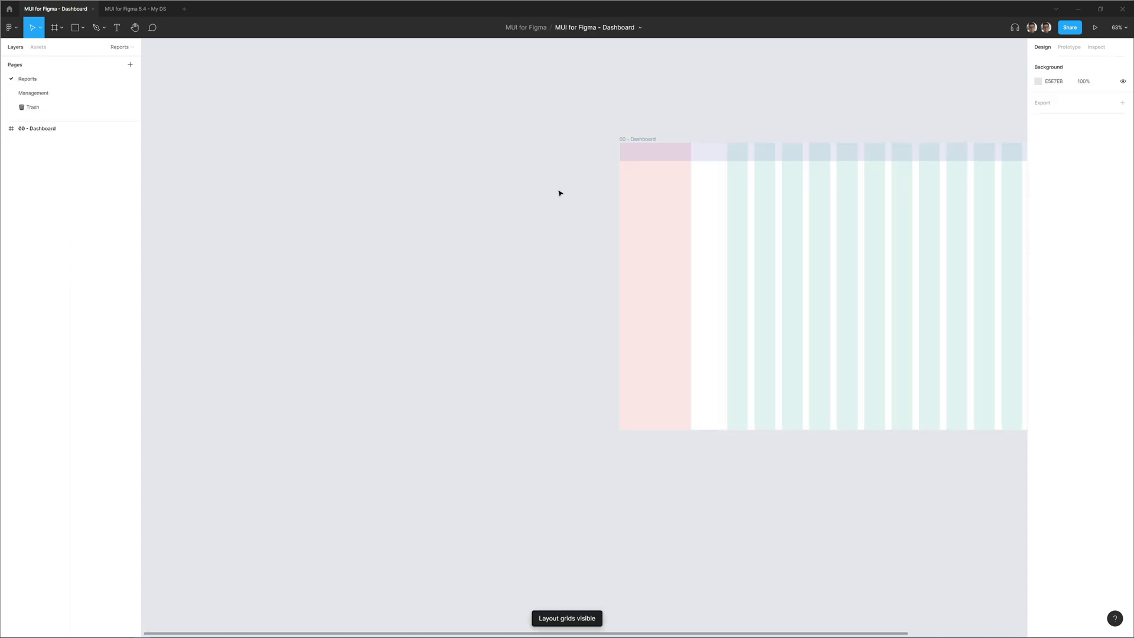
# Draw a Side Navigation frame as wide as the dashboard's sidebar column and add a With Icon list item with the ExpandMoreFilled action icon
pyautogui.press('f')
pyautogui.moveTo(619, 142); pyautogui.dragTo(657, 427)
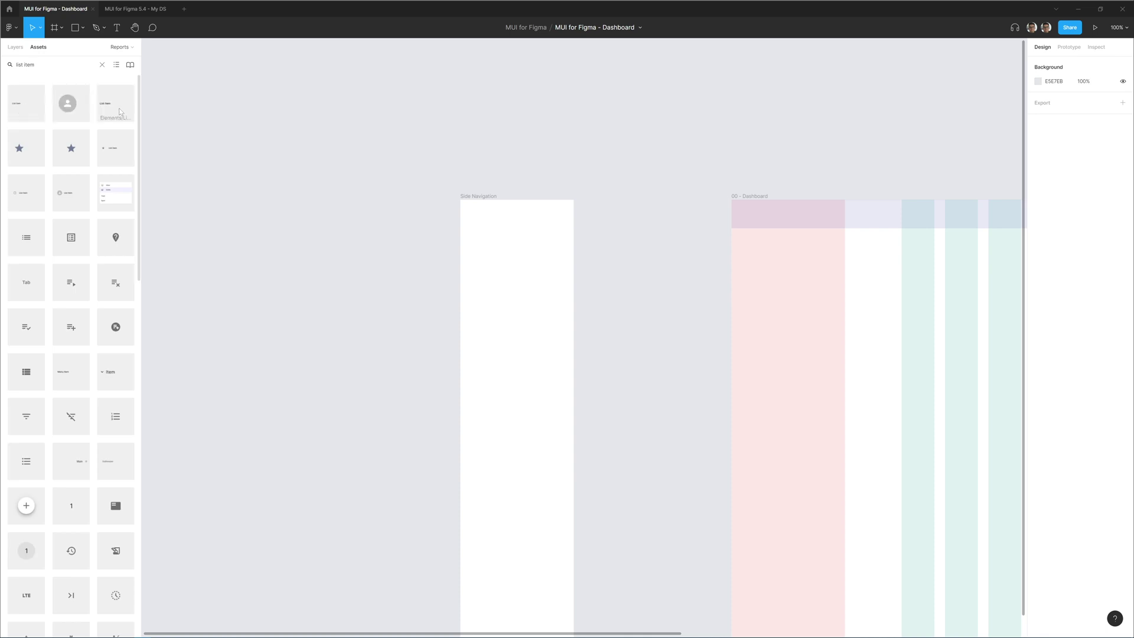
pyautogui.moveTo(120, 112); pyautogui.dragTo(499, 234)
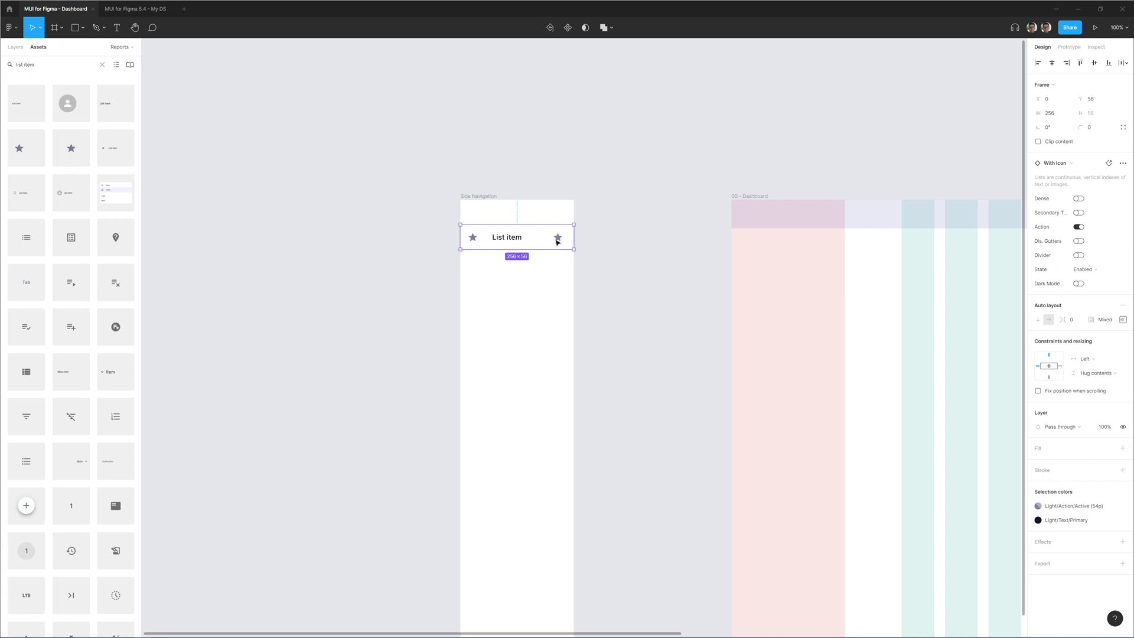
pyautogui.keyDown('ctrl'); pyautogui.click(557, 241); pyautogui.keyUp('ctrl')
# Duplicate the list item directly below, swap the copy to Simple and increase its left padding to align both labels
pyautogui.moveTo(503, 236); pyautogui.dragTo(504, 262)
pyautogui.click(1047, 166)
pyautogui.click(1057, 181)
pyautogui.click(1123, 320)
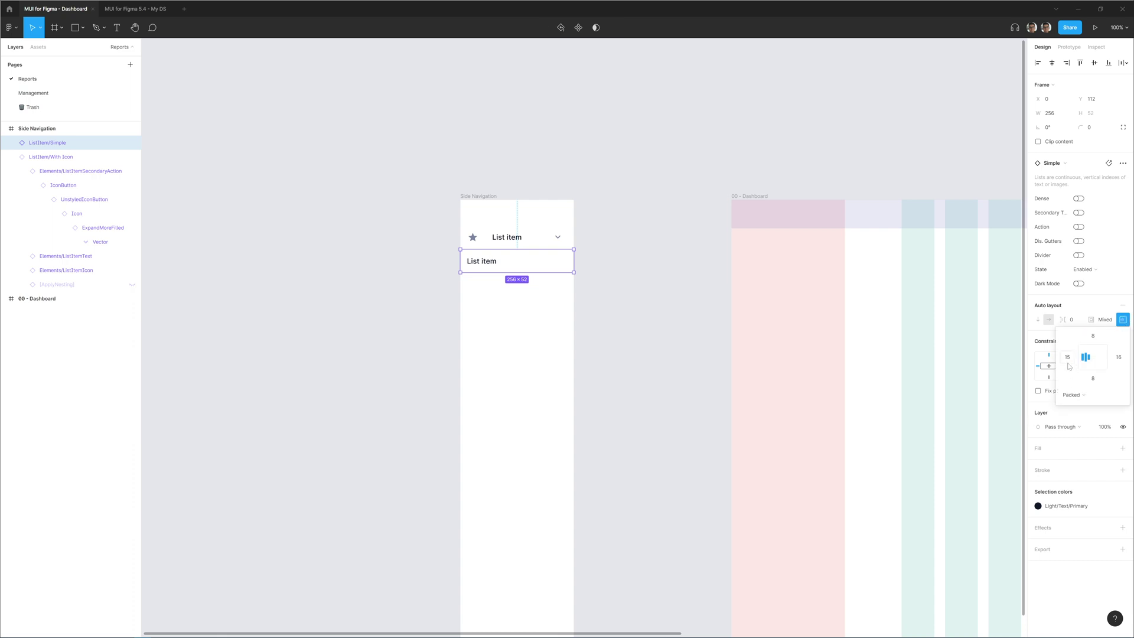
pyautogui.click(600, 250)
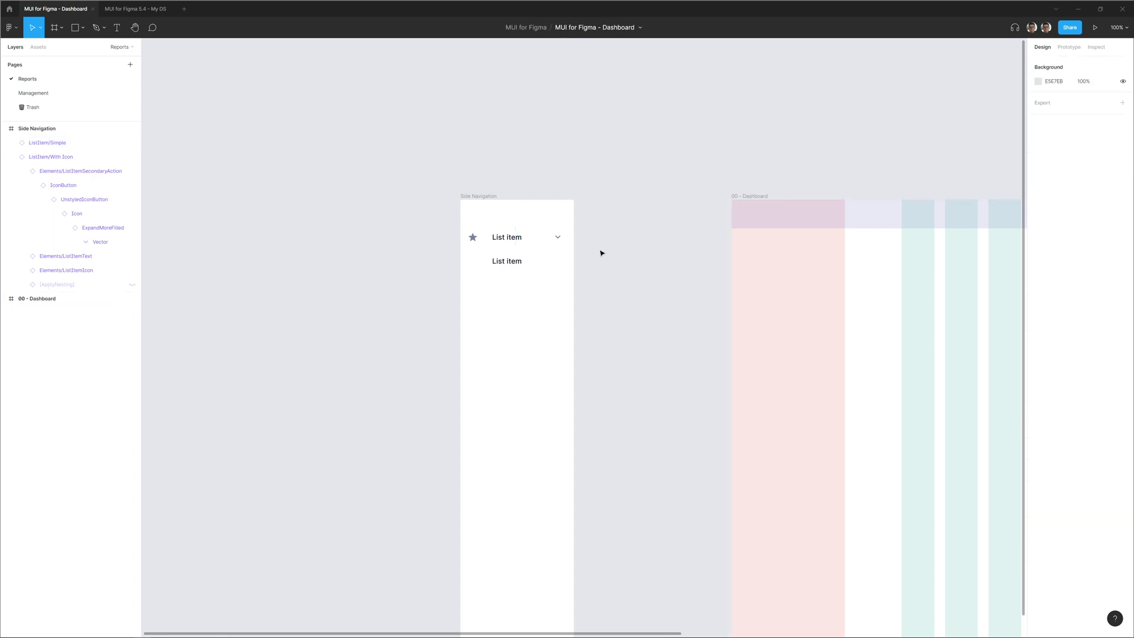
# Move both list items out of Side Navigation onto the canvas and wrap them in a frame named _expandingGroupItem
pyautogui.moveTo(599, 250); pyautogui.dragTo(423, 261)
pyautogui.hscroll(-3, 423, 260)
pyautogui.moveTo(644, 245); pyautogui.dragTo(421, 229)
pyautogui.hotkey('ctrl', 'alt', 'g')
pyautogui.doubleClick(33, 131)
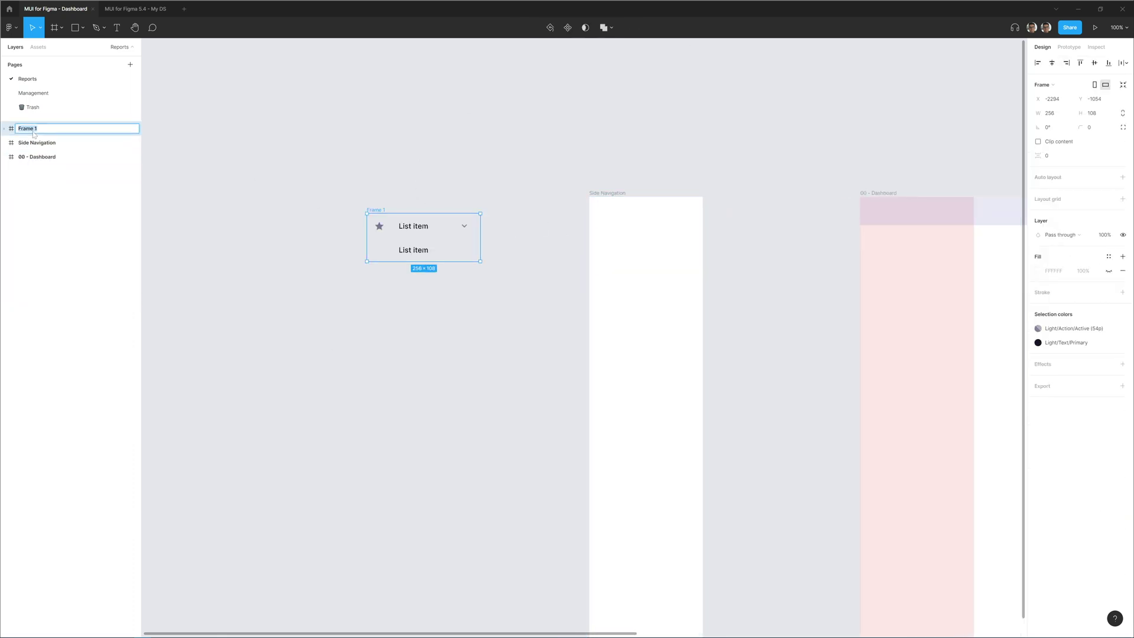
pyautogui.write('_expandingGroupItem')
pyautogui.press('Return')
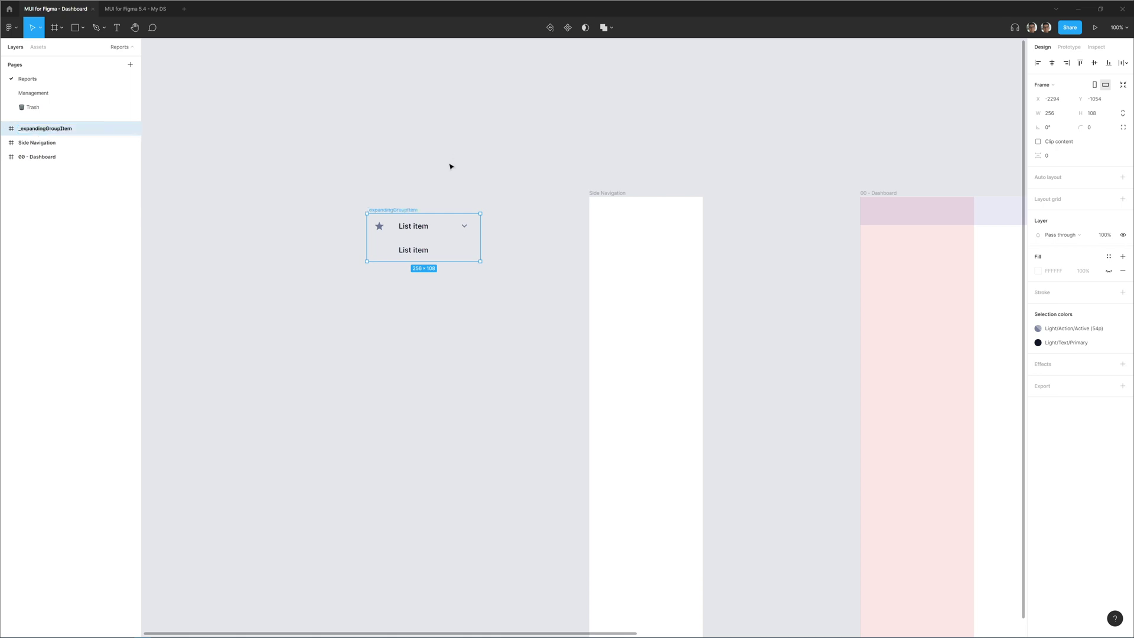
# Turn _expandingGroupItem into a component with vertical auto layout and duplicate its Simple list item twice
pyautogui.click(567, 27)
pyautogui.hotkey('shift', 'a')
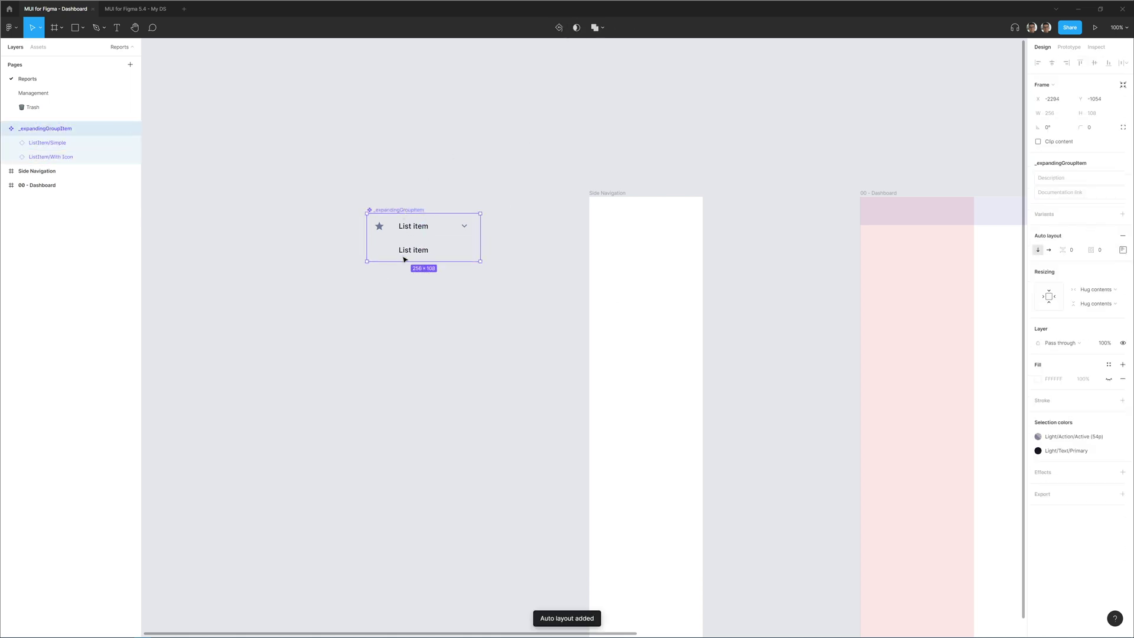
pyautogui.click(407, 253)
pyautogui.hotkey('ctrl', 'd')
pyautogui.hotkey('ctrl', 'd')
# Add a second variant with the value False to _expandingGroupItem and delete its three Simple list items
pyautogui.click(415, 210)
pyautogui.click(1123, 227)
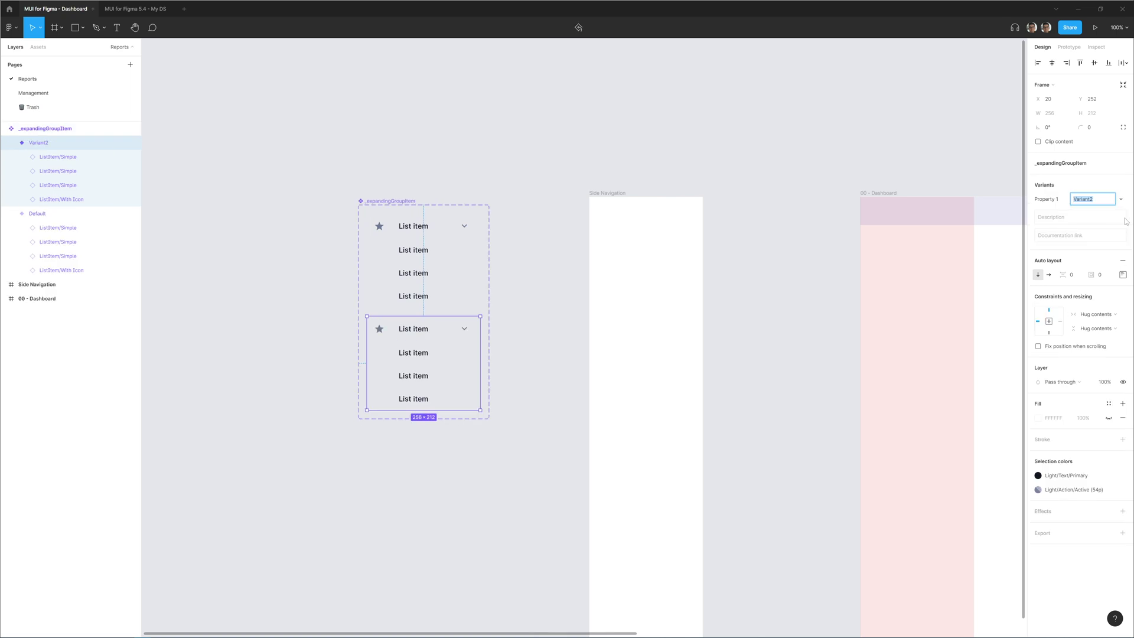
pyautogui.click(412, 352)
pyautogui.keyDown('shift'); pyautogui.click(413, 375); pyautogui.keyUp('shift')
pyautogui.keyDown('shift'); pyautogui.click(427, 399); pyautogui.keyUp('shift')
pyautogui.press('Delete')
# Swap the action icon in the False variant for ExpandLessFilled
pyautogui.keyDown('ctrl'); pyautogui.click(463, 328); pyautogui.keyUp('ctrl')
pyautogui.click(1089, 145)
pyautogui.scroll(1, 1076, 246)
pyautogui.click(1073, 227)
# Give the variant set auto layout with 24 spacing and padding, and rename its property Expanded with values True and False
pyautogui.click(445, 357)
pyautogui.hotkey('shift', 'a')
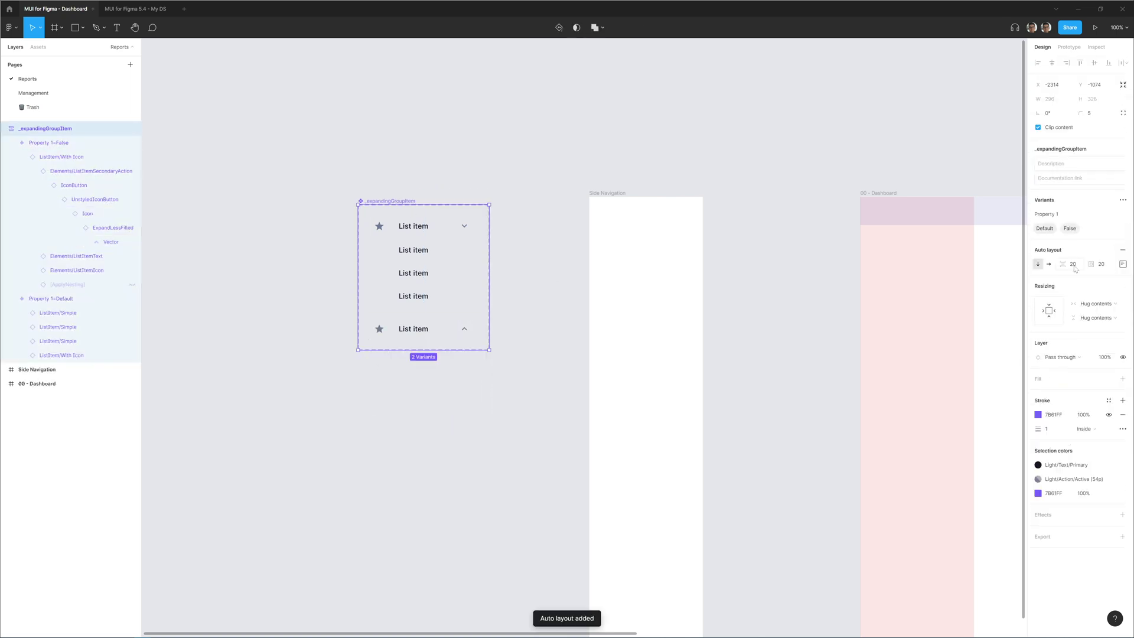
pyautogui.click(1065, 216)
pyautogui.write('Expanded')
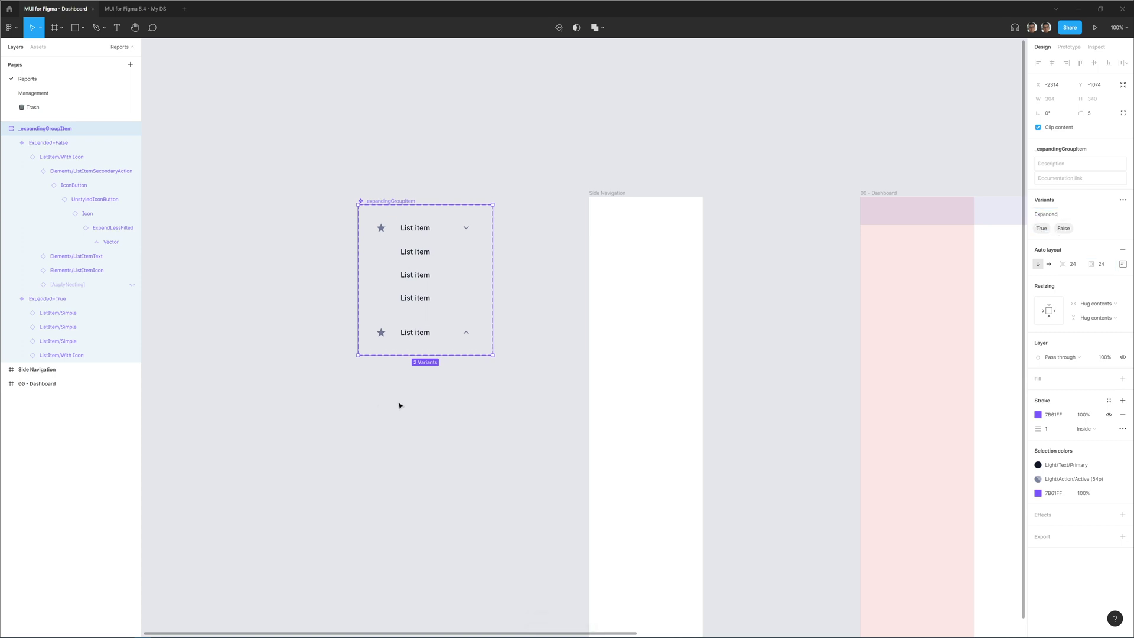
# Move the collapsed variant above the expanded one and set up the prototype interactions between the two variants
pyautogui.moveTo(443, 336); pyautogui.dragTo(472, 248)
pyautogui.hotkey('shift', 'e')
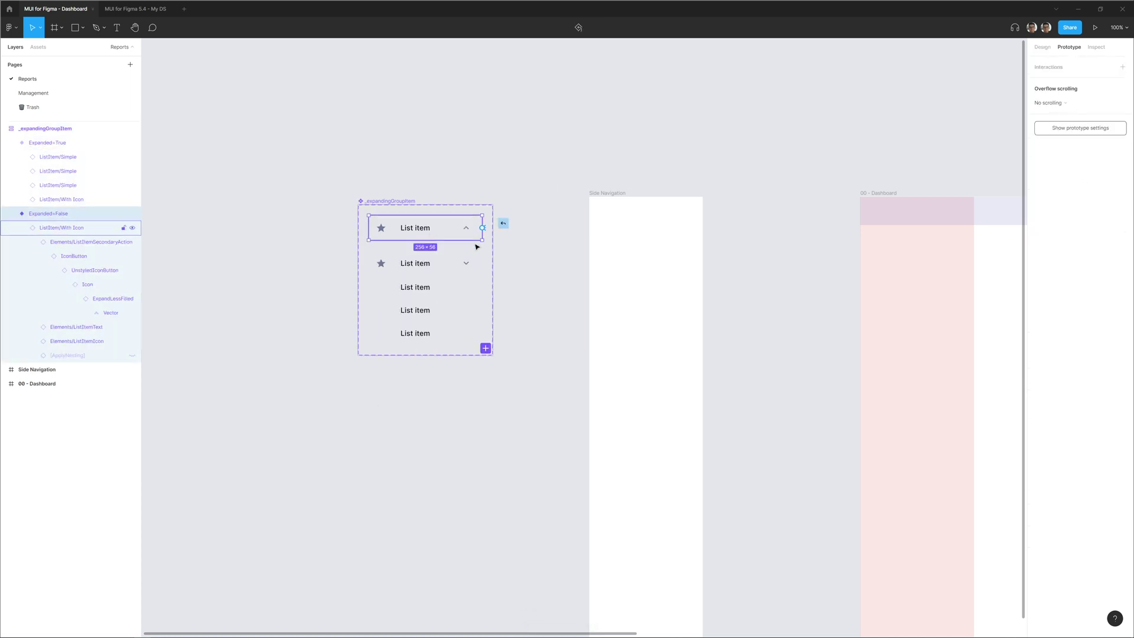
pyautogui.click(481, 294)
pyautogui.click(391, 199)
# Insert an _expandingGroupItem instance from the assets into the Side Navigation frame and duplicate it
pyautogui.click(608, 236)
pyautogui.click(39, 47)
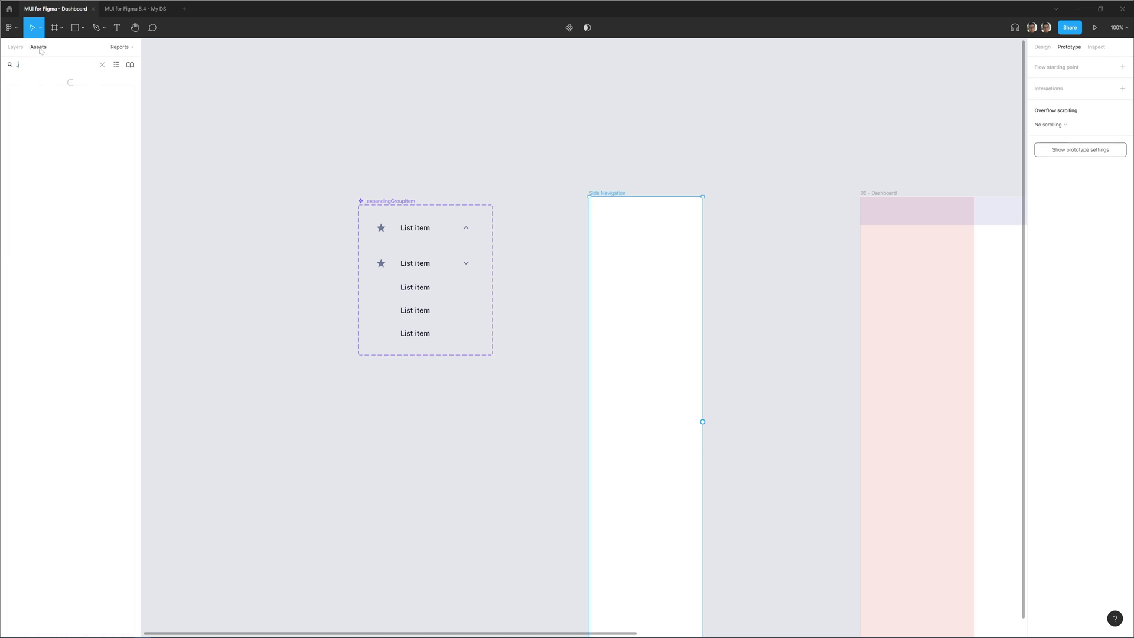
pyautogui.moveTo(38, 92); pyautogui.dragTo(746, 286)
pyautogui.hotkey('shift', 'e')
pyautogui.hotkey('ctrl', 'd')
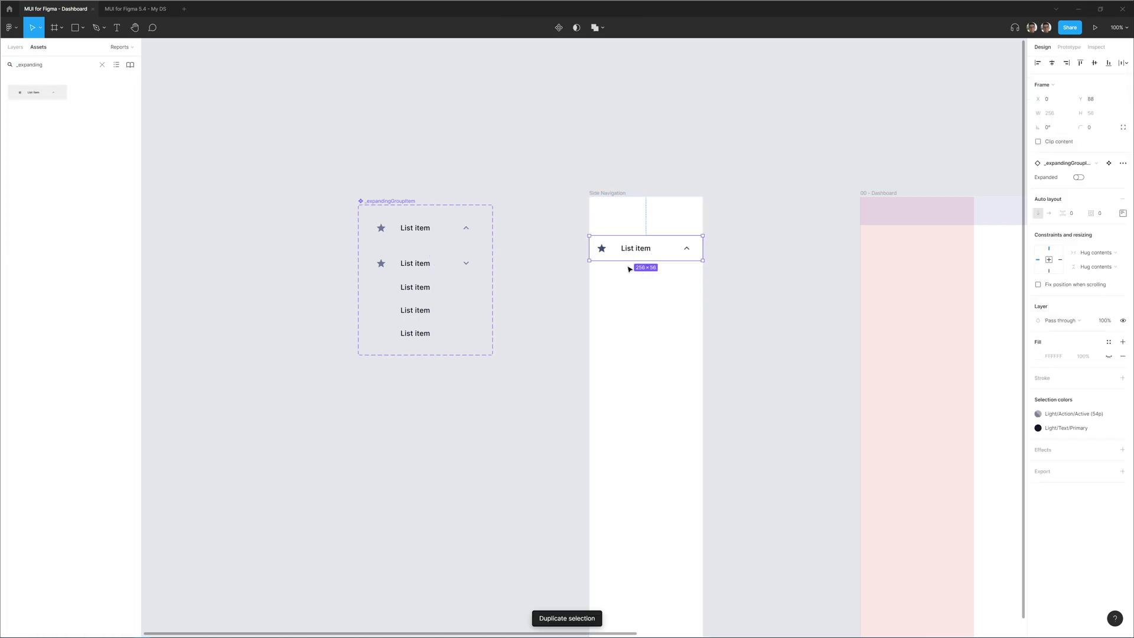
# Add auto layout to the Side Navigation frame and give it a fixed height of 1080
pyautogui.hotkey('shift', 'Return')
pyautogui.hotkey('shift', 'a')
pyautogui.click(1094, 231)
pyautogui.click(1088, 218)
pyautogui.click(1095, 114)
pyautogui.write('1080')
pyautogui.press('Return')
# Preview the Side Navigation prototype, test expanding and collapsing its groups, and return to the Dashboard file
pyautogui.click(719, 165)
pyautogui.hotkey('ctrl', 'alt', 'Return')
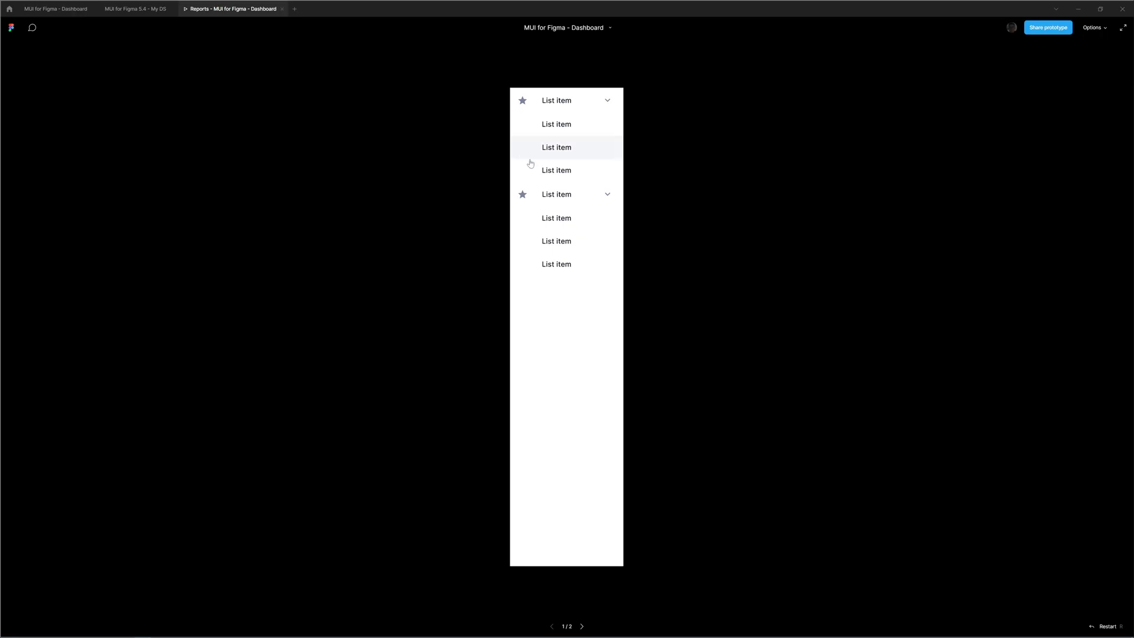
pyautogui.click(581, 202)
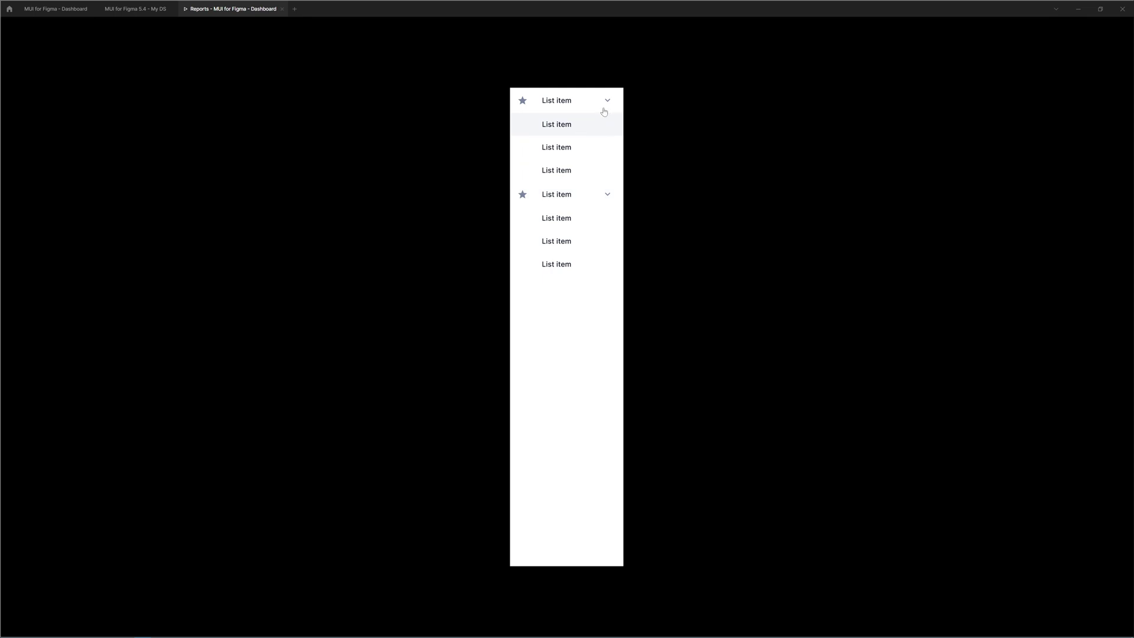
pyautogui.click(56, 9)
# Insert a list subheader at the top of Side Navigation, make it fill the container and change its text to REPORTS
pyautogui.moveTo(43, 116); pyautogui.dragTo(502, 195)
pyautogui.click(1096, 234)
pyautogui.click(1088, 256)
pyautogui.doubleClick(468, 193)
pyautogui.write('Reports')
pyautogui.doubleClick(491, 241)
pyautogui.press('Escape')
pyautogui.press('Escape')
# Switch to the browser and copy the hexagon Logoipsum logo as SVG from logoipsum.com
pyautogui.click(108, 631)
pyautogui.scroll(-3, 649, 327)
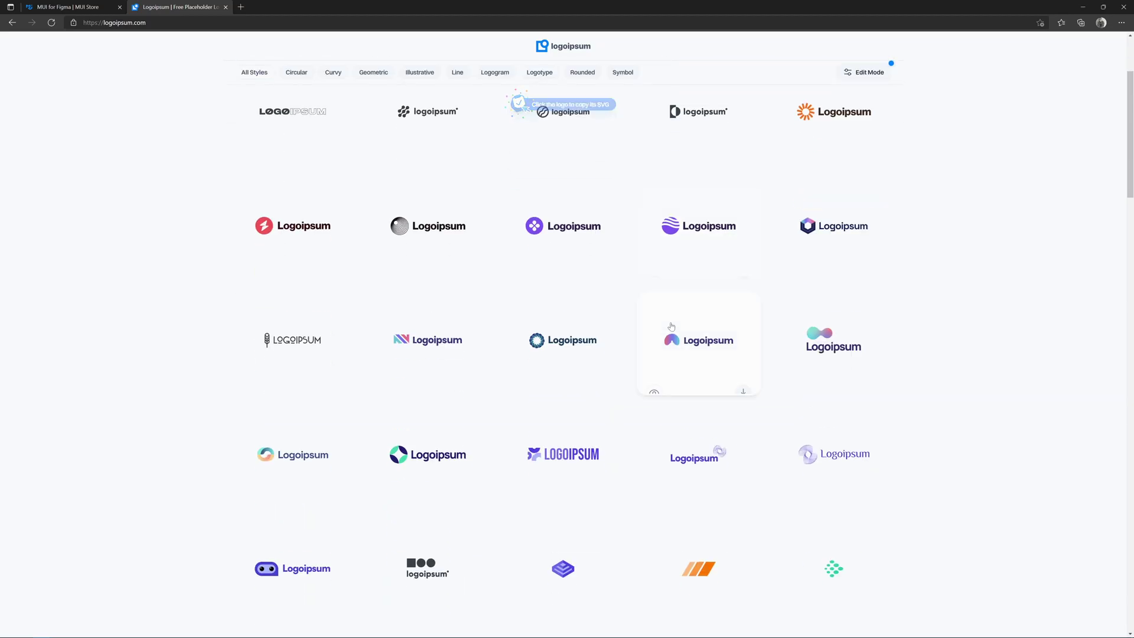
pyautogui.scroll(1, 816, 296)
pyautogui.click(822, 296)
# Switch back to Figma, paste the logo into Side Navigation and move it above the REPORTS subheader
pyautogui.hotkey('alt', 'Tab')
pyautogui.click(471, 183)
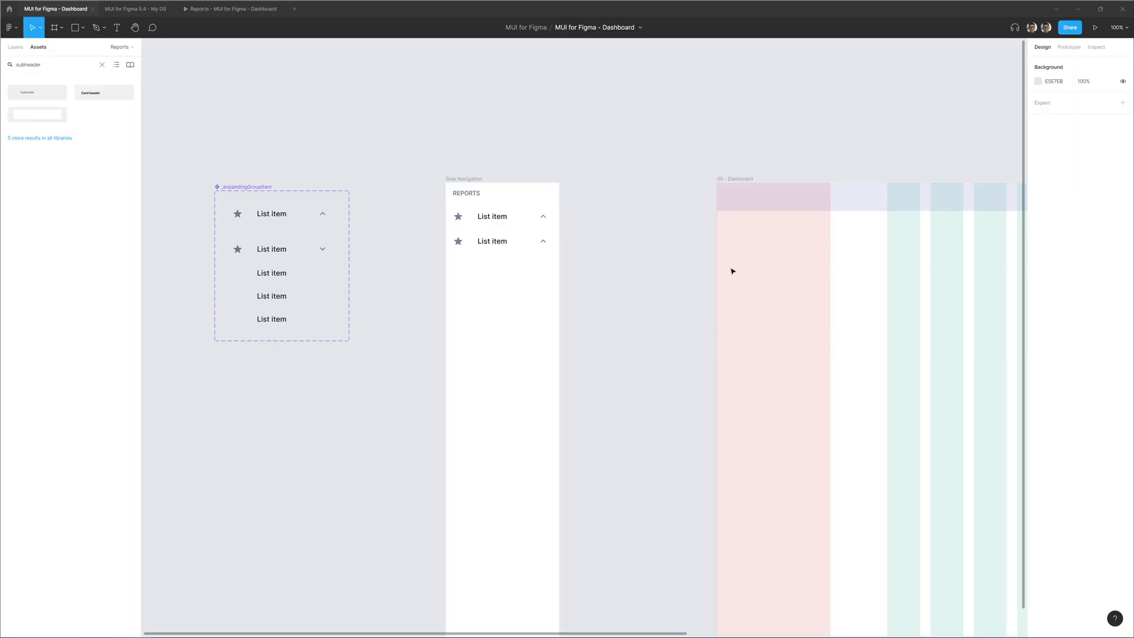
pyautogui.hotkey('ctrl', 'v')
pyautogui.press('Up')
pyautogui.press('Up')
pyautogui.press('Up')
# Wrap the pasted logo frame in an auto layout frame named logo-container
pyautogui.click(15, 47)
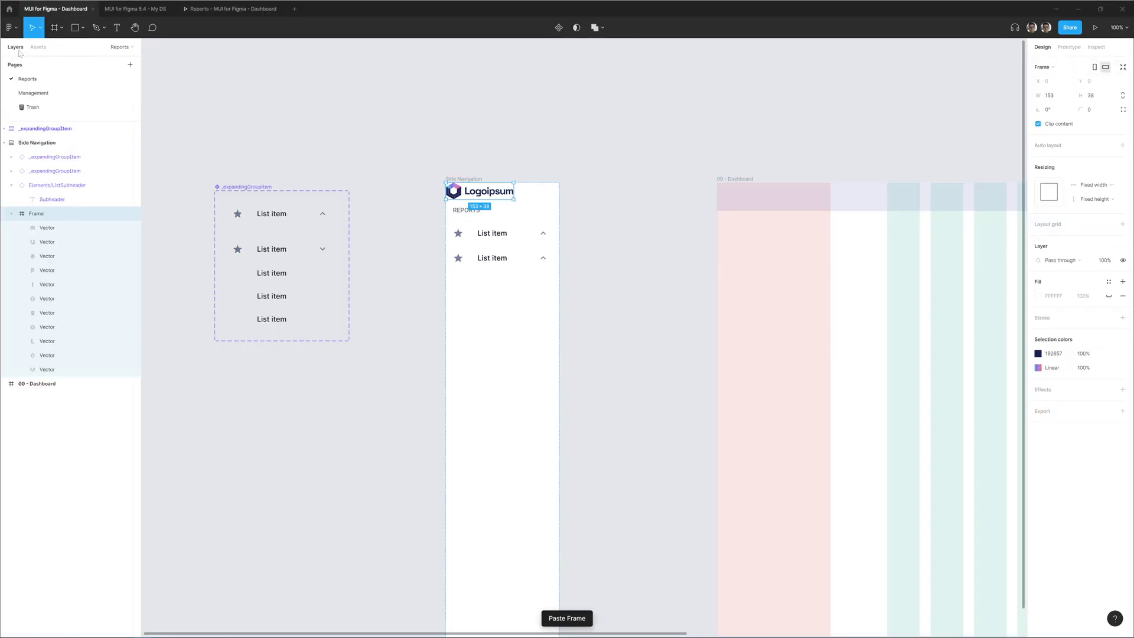
pyautogui.click(11, 214)
pyautogui.click(11, 214)
pyautogui.click(10, 215)
pyautogui.doubleClick(39, 213)
pyautogui.write('logo-container')
pyautogui.press('Return')
pyautogui.hotkey('shift', 'a')
# Set logo-container to fill the container width with a fixed height of 64, 16 padding and 0 item spacing
pyautogui.click(1096, 199)
pyautogui.click(1095, 212)
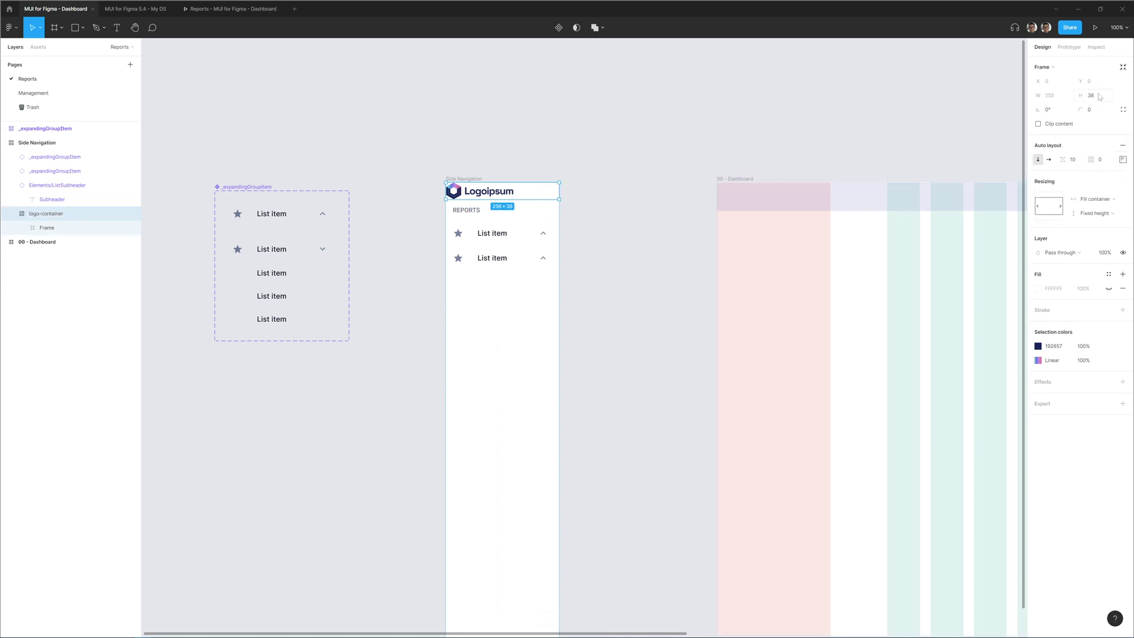
pyautogui.press('Return')
pyautogui.write('16')
pyautogui.press('Return')
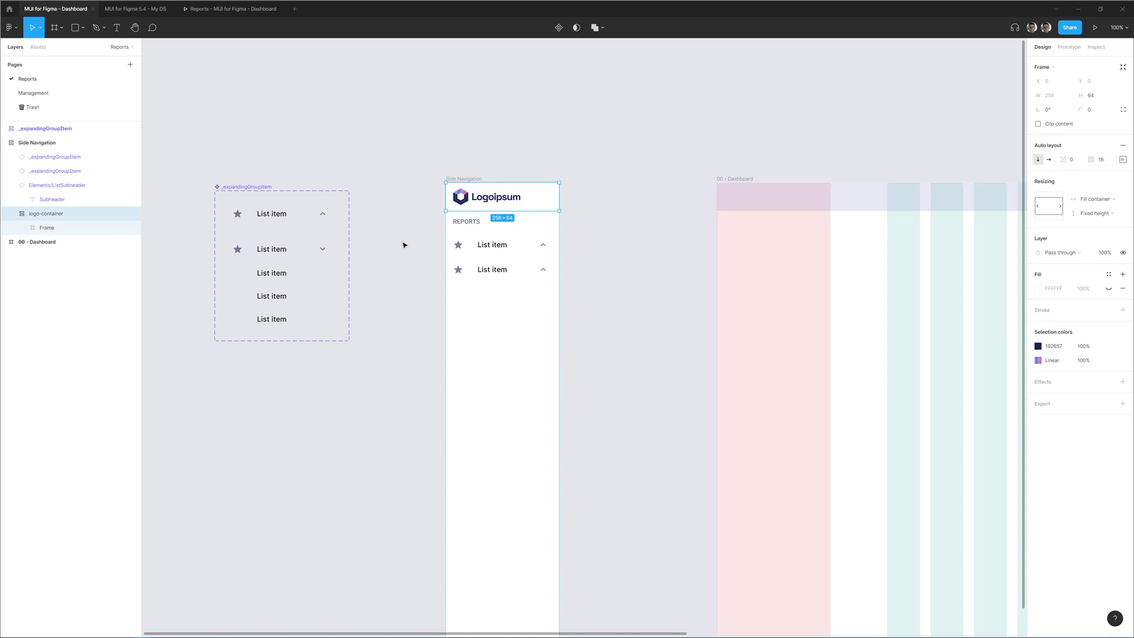
# Insert a Text Field/Outlined instance from the component library onto the canvas below the _expandingGroupItem component set
pyautogui.click(464, 223)
pyautogui.click(378, 272)
pyautogui.moveTo(371, 284); pyautogui.dragTo(498, 192)
pyautogui.click(37, 47)
pyautogui.write('te')
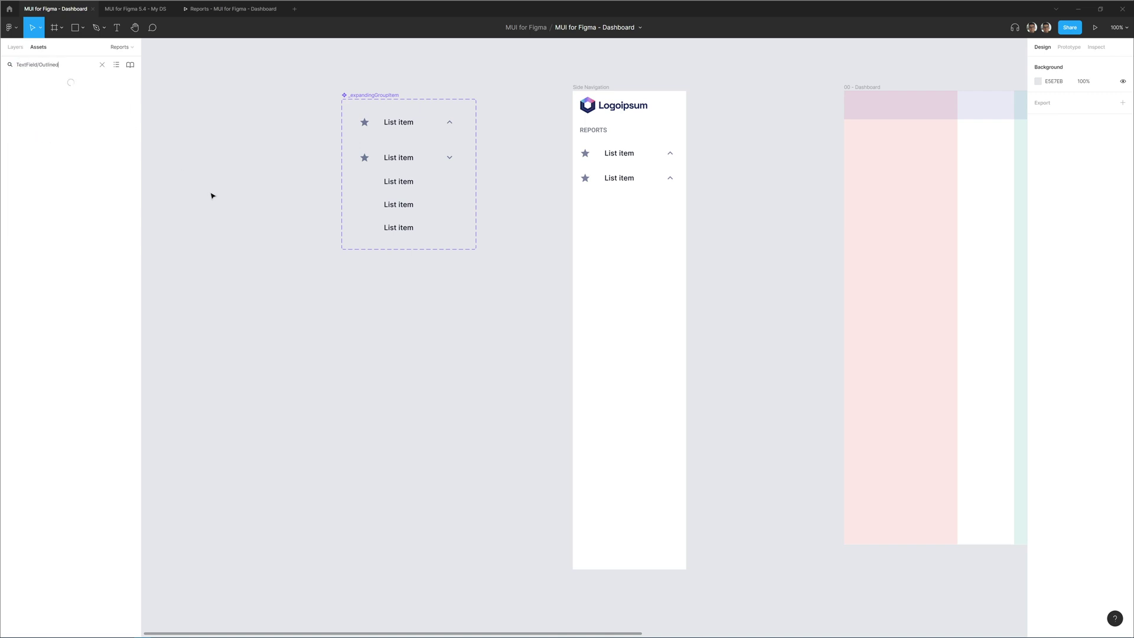
pyautogui.moveTo(37, 92); pyautogui.dragTo(392, 314)
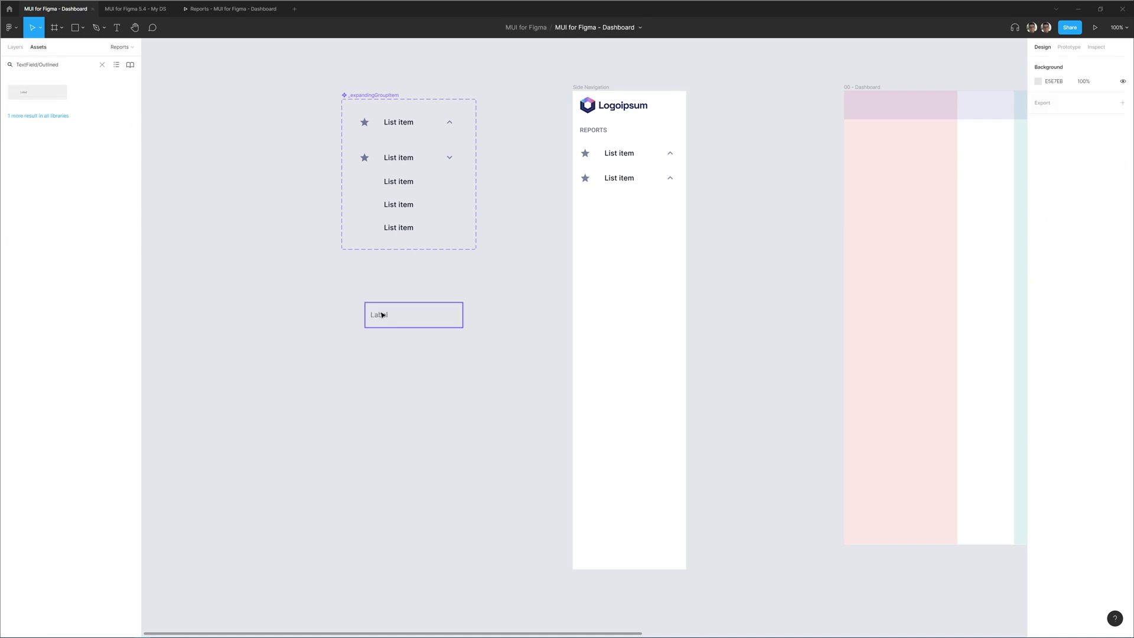
pyautogui.click(324, 299)
pyautogui.hotkey('ctrl', 'z')
pyautogui.hotkey('alt', '1')
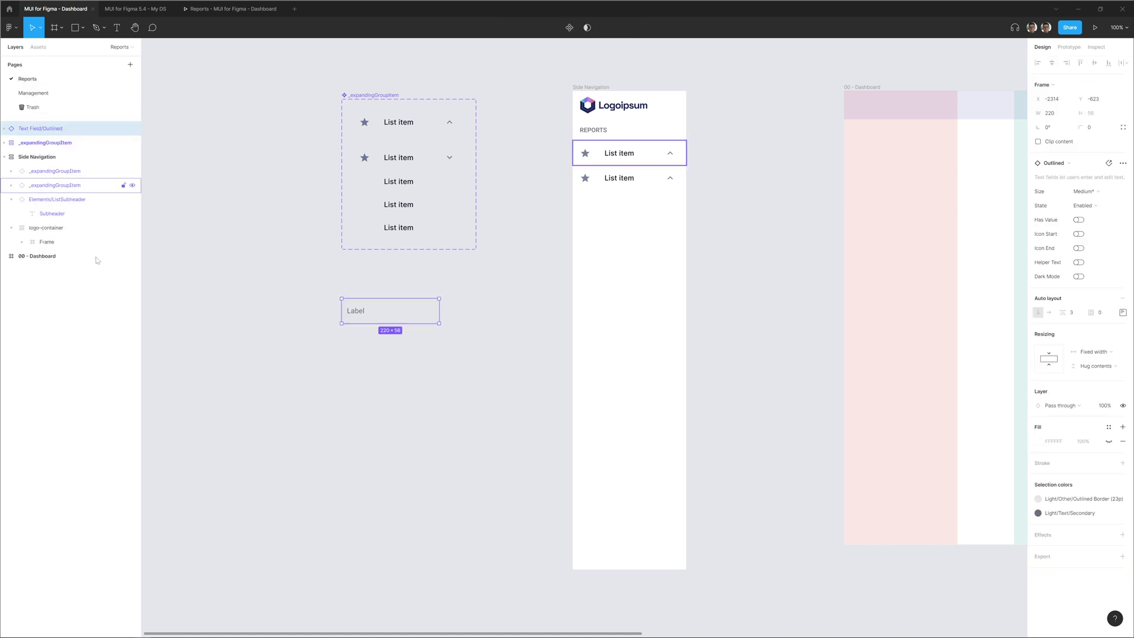
# Wrap the outlined text field in a frame named _customSearchField and turn the frame into a component
pyautogui.hotkey('ctrl', 'alt', 'g')
pyautogui.doubleClick(32, 129)
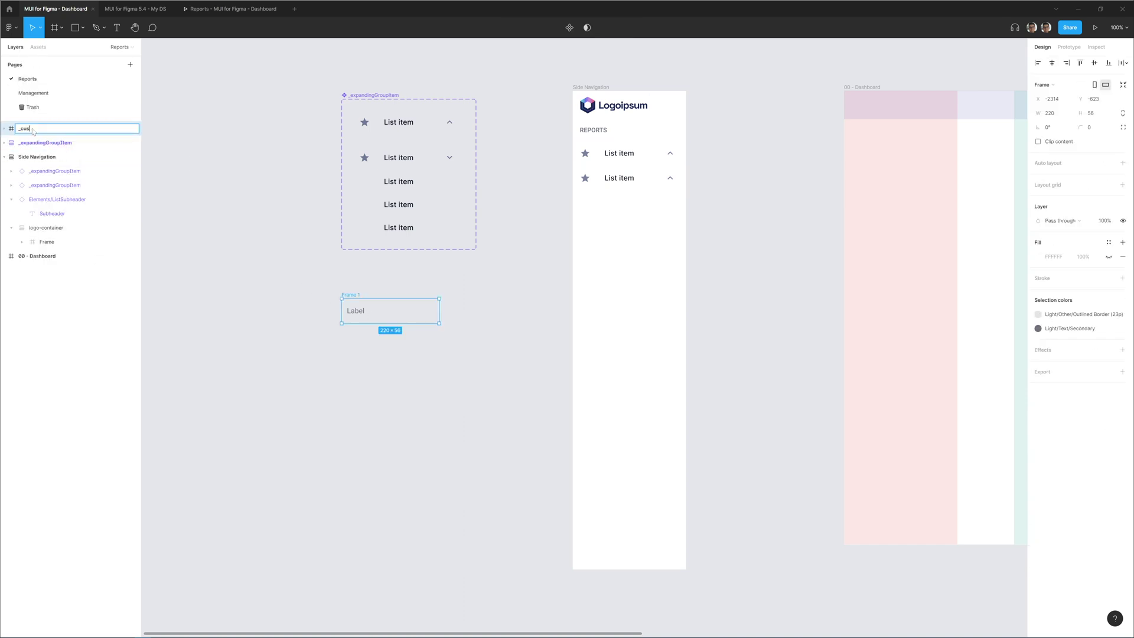
pyautogui.write('_customSearchField')
pyautogui.press('Return')
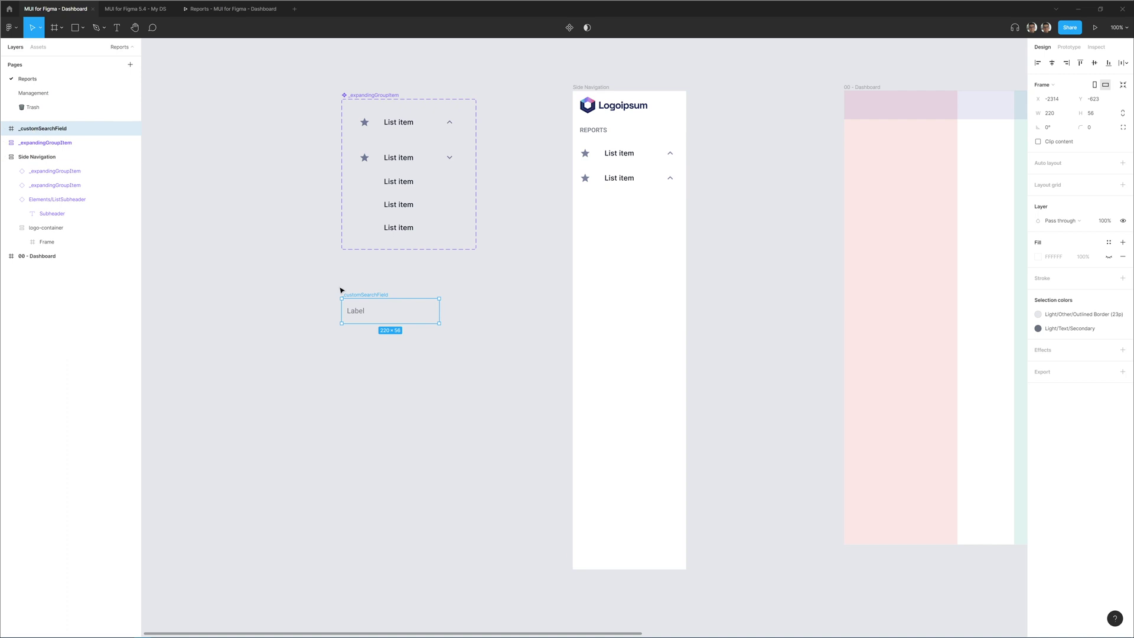
pyautogui.click(570, 27)
# Add auto layout to _customSearchField and set the nested text field to fill the container width
pyautogui.doubleClick(365, 311)
pyautogui.click(360, 294)
pyautogui.click(1122, 235)
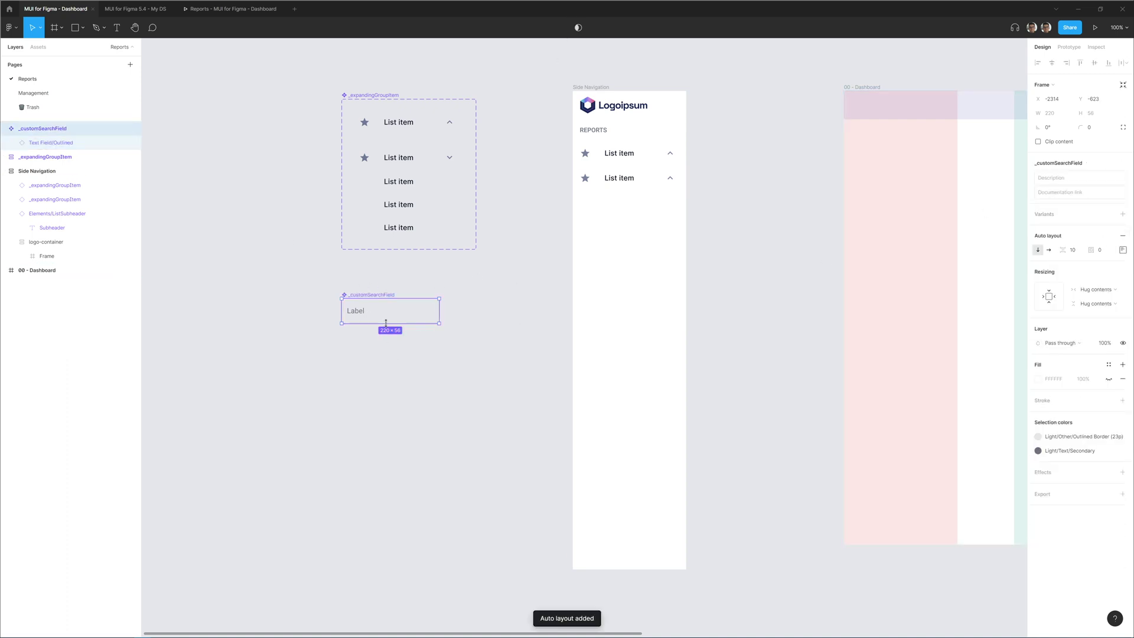
pyautogui.click(372, 313)
pyautogui.click(1093, 333)
pyautogui.click(1095, 356)
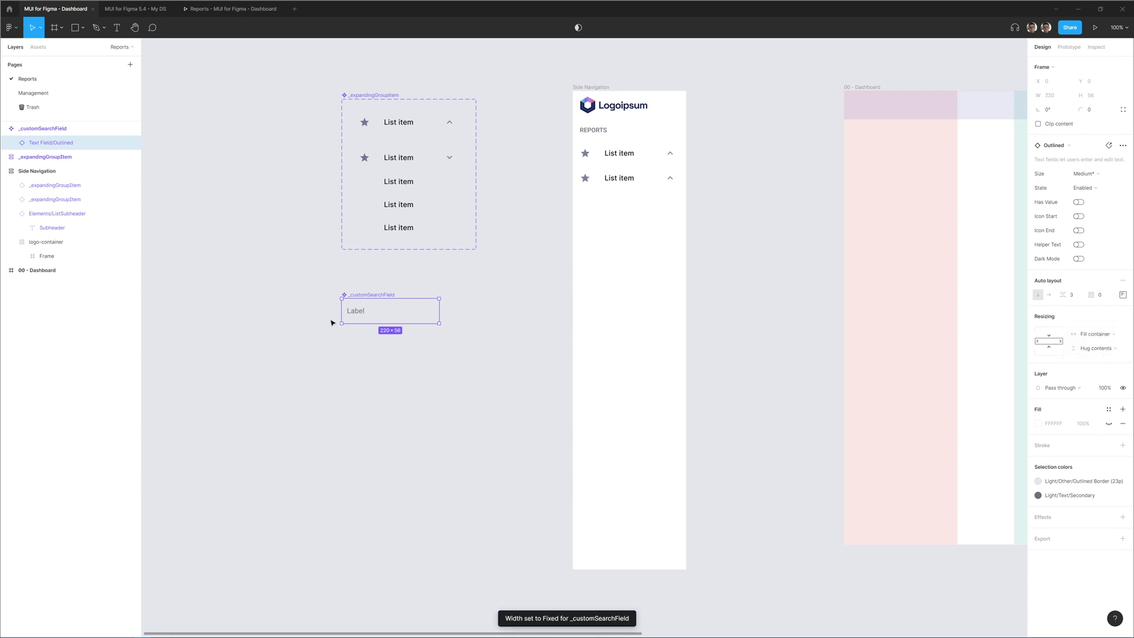
# Turn on the text field's start icon, hide its floating label container and show an icon in the start adornment
pyautogui.click(1078, 216)
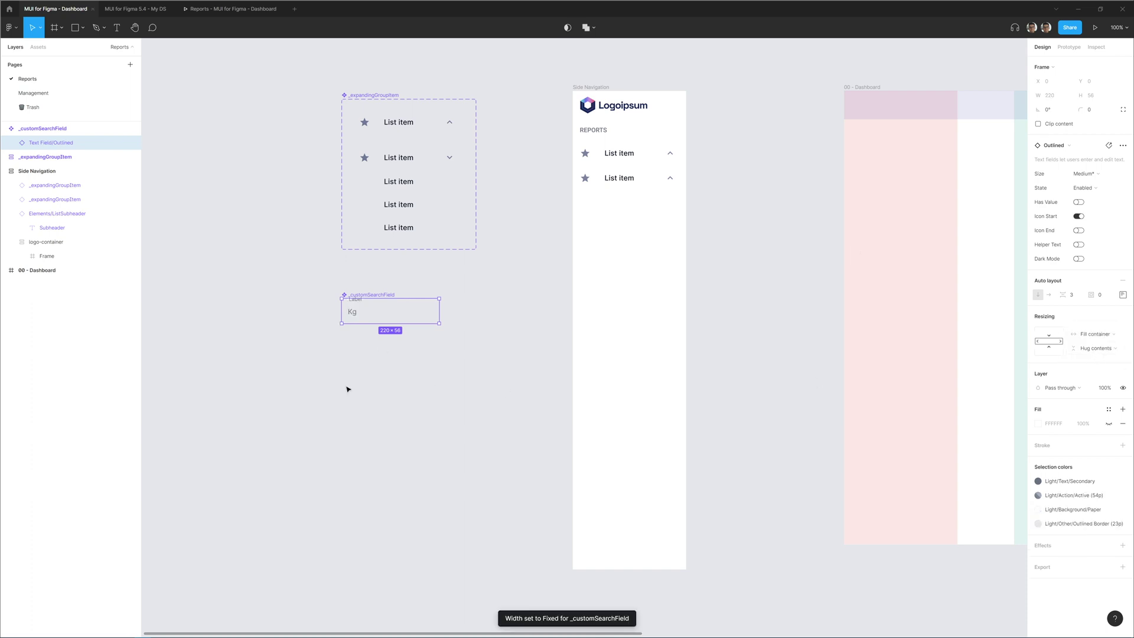
pyautogui.doubleClick(352, 311)
pyautogui.click(132, 228)
pyautogui.keyDown('ctrl'); pyautogui.click(352, 310); pyautogui.keyUp('ctrl')
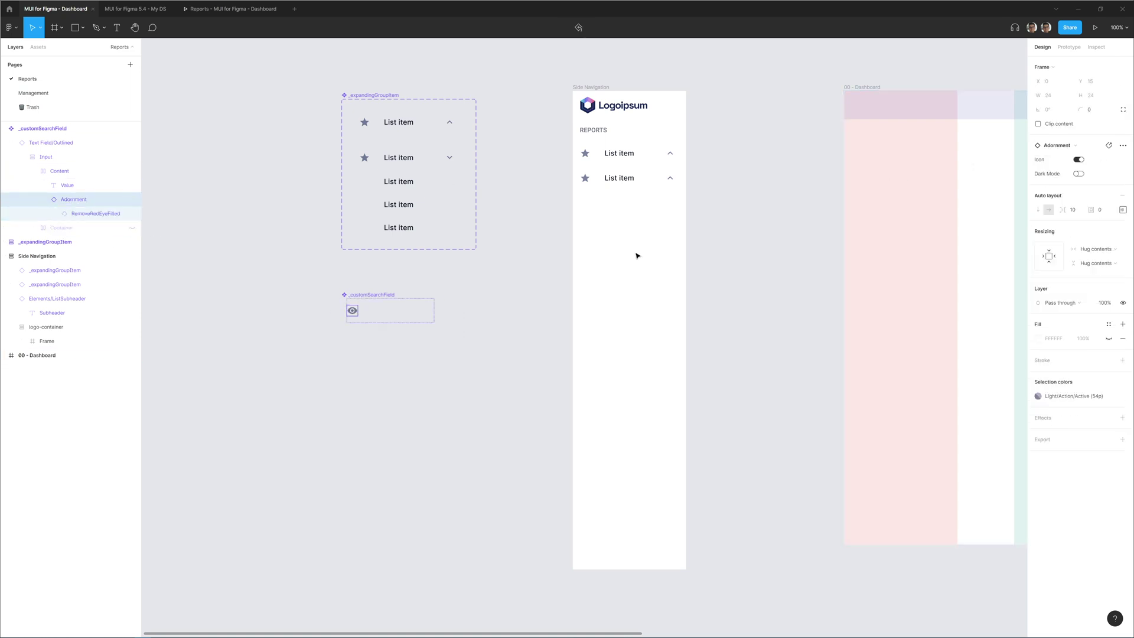
# Swap the adornment's eye icon for a search icon and set the field's text to Search
pyautogui.click(95, 213)
pyautogui.click(1076, 147)
pyautogui.write('search')
pyautogui.press('Return')
pyautogui.press('Escape')
pyautogui.press('Escape')
pyautogui.scroll(3, 410, 256)
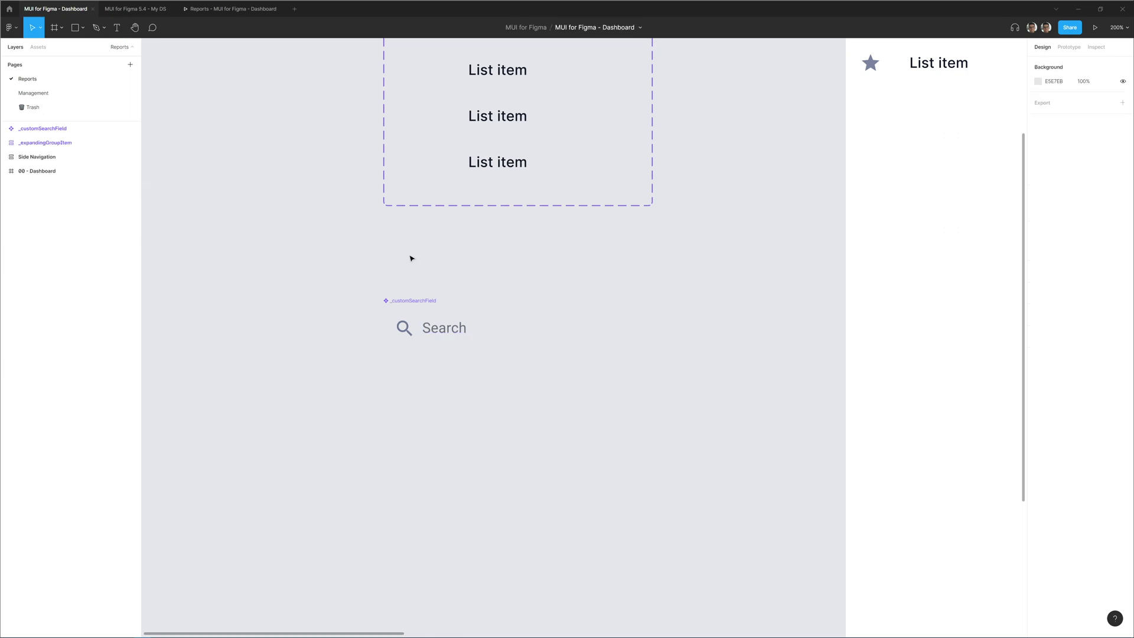
pyautogui.scroll(-3, 529, 339)
# Remove the outline stroke from the Input layer in _customSearchField and fill it with the Neutral/100 colour style
pyautogui.doubleClick(525, 340)
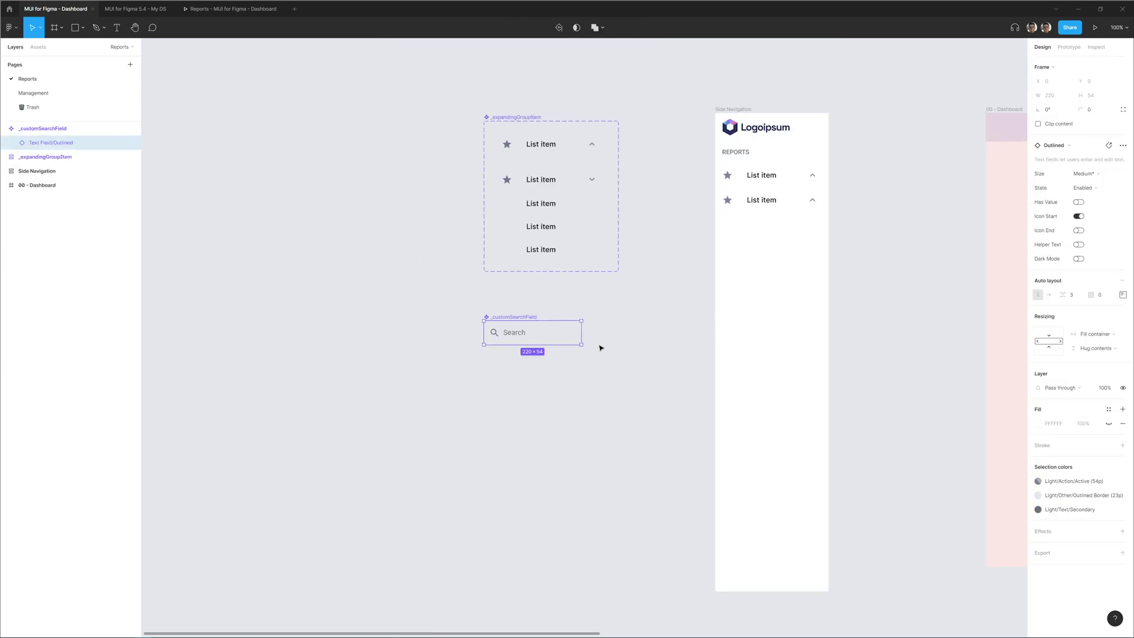
pyautogui.doubleClick(512, 341)
pyautogui.click(505, 369)
pyautogui.moveTo(501, 370); pyautogui.dragTo(315, 392)
pyautogui.doubleClick(353, 357)
pyautogui.press('Return')
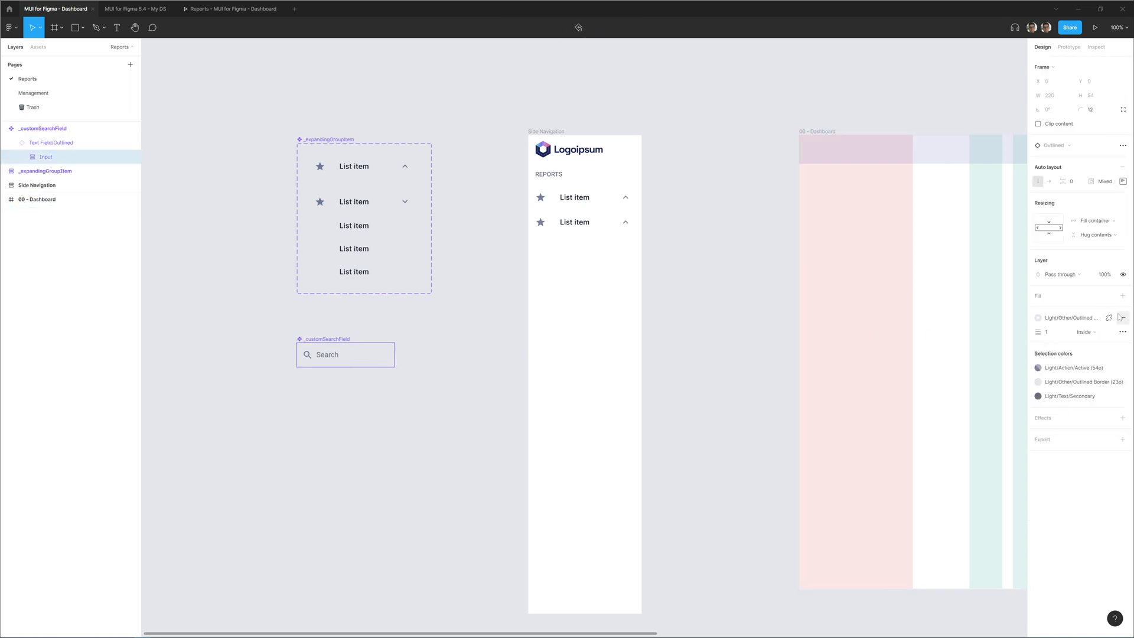
pyautogui.click(1122, 296)
pyautogui.click(1109, 295)
pyautogui.write('100')
pyautogui.click(1057, 460)
pyautogui.click(418, 431)
# Copy _customSearchField into Side Navigation and position the instance between the logo and the REPORTS subheader
pyautogui.click(342, 343)
pyautogui.click(536, 120)
pyautogui.hotkey('ctrl', 'v')
pyautogui.press('Up')
pyautogui.press('Up')
pyautogui.press('Up')
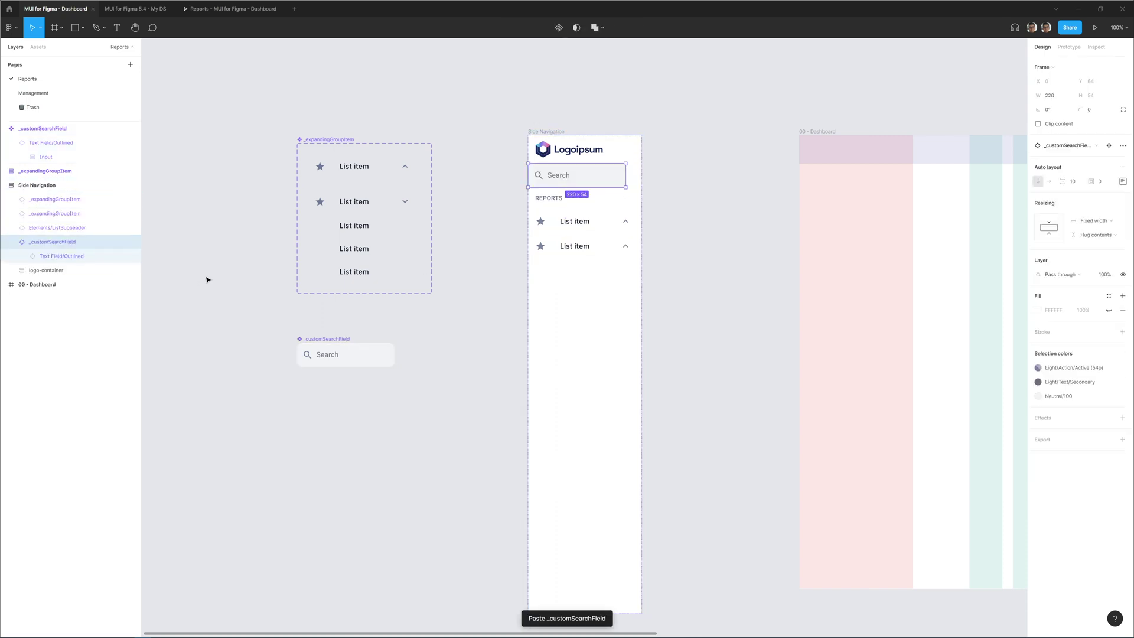
# Wrap the search field instance in Side Navigation in a frame named search-container
pyautogui.rightClick(63, 247)
pyautogui.click(71, 340)
pyautogui.doubleClick(43, 248)
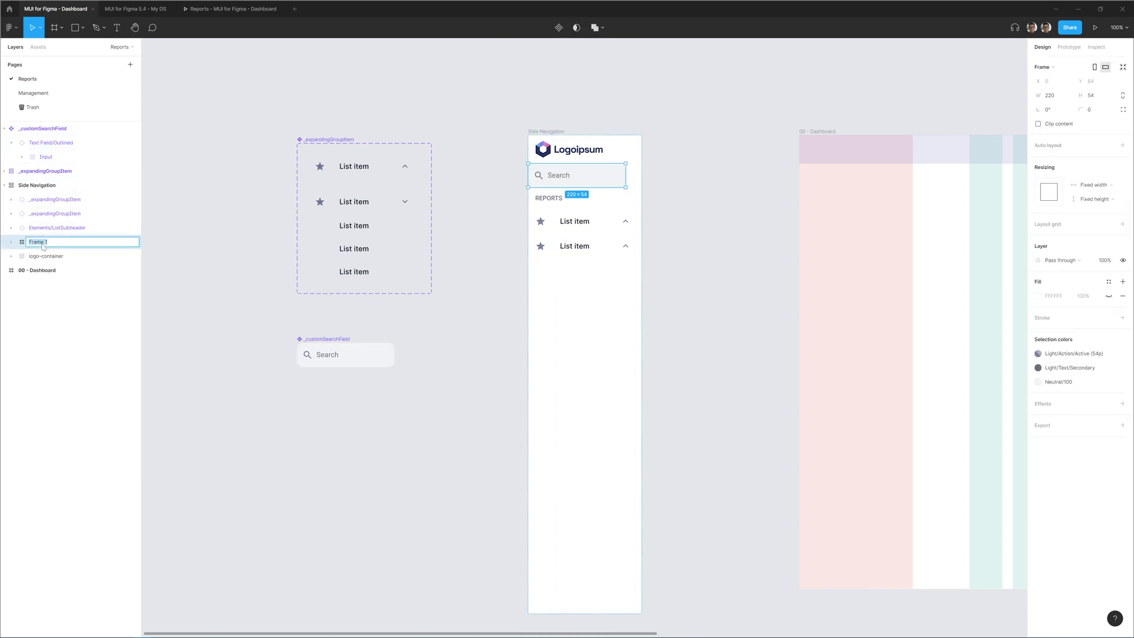
pyautogui.write('search-container')
pyautogui.press('Return')
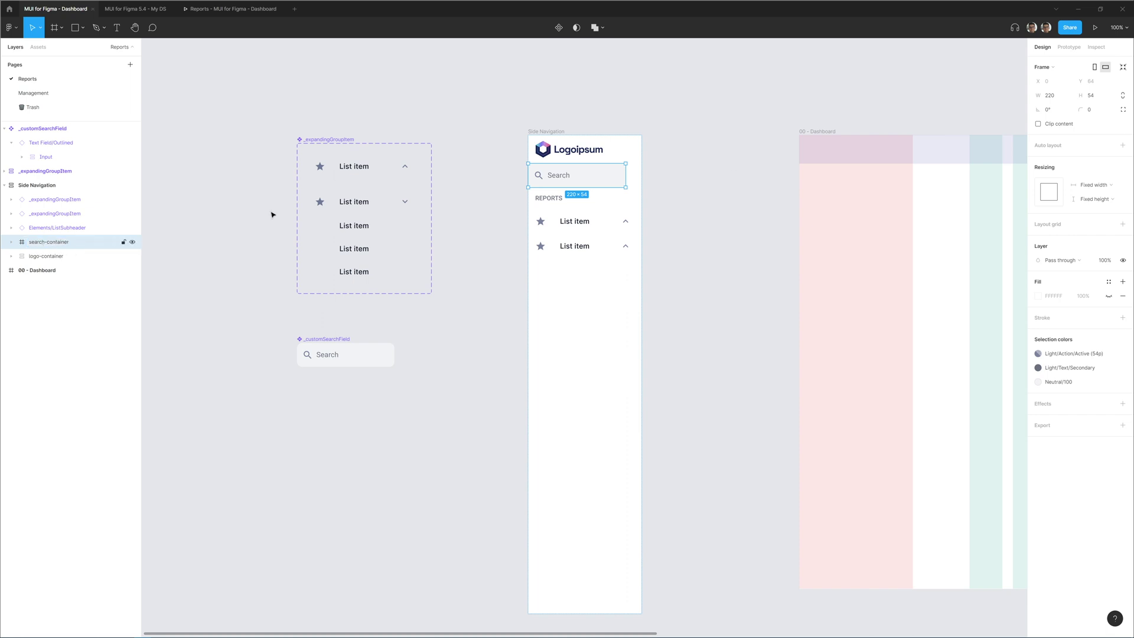
# Add auto layout to search-container with 16 padding
pyautogui.click(1122, 145)
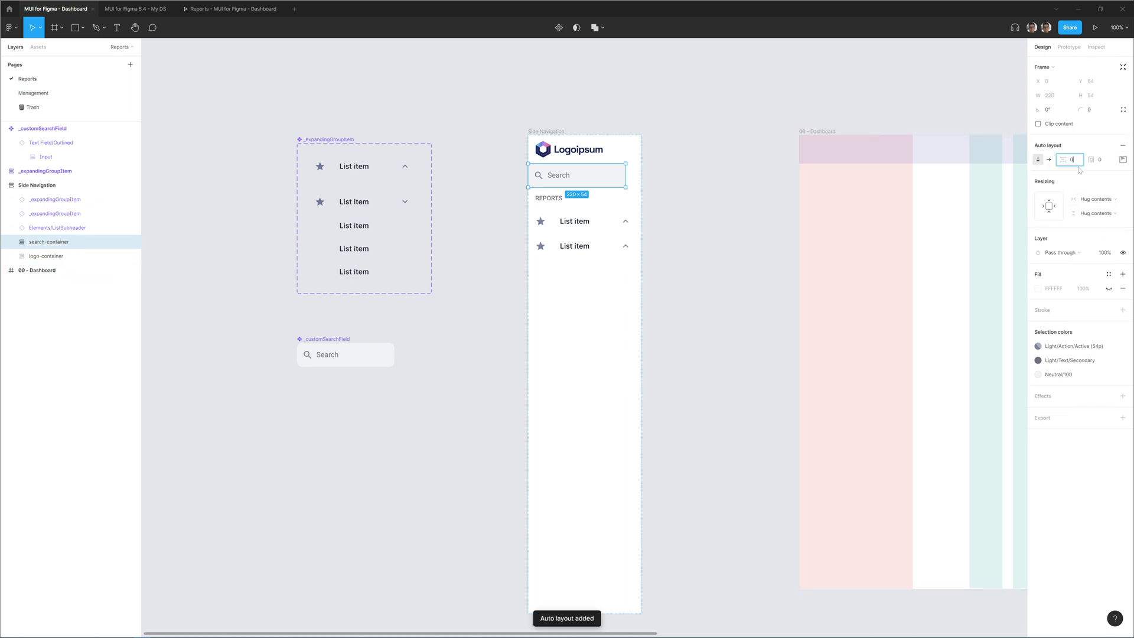
pyautogui.press('Tab')
pyautogui.write('16')
pyautogui.press('Return')
# Set search-container and the search field nested inside it to fill the container width
pyautogui.click(1096, 199)
pyautogui.click(1096, 210)
pyautogui.doubleClick(586, 193)
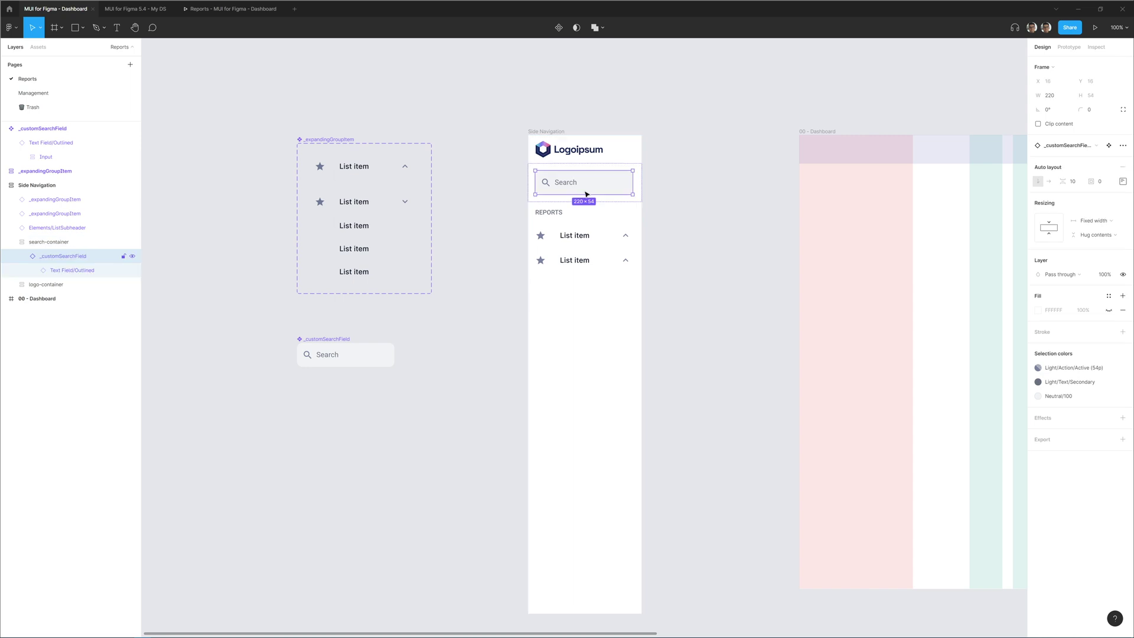
pyautogui.click(707, 260)
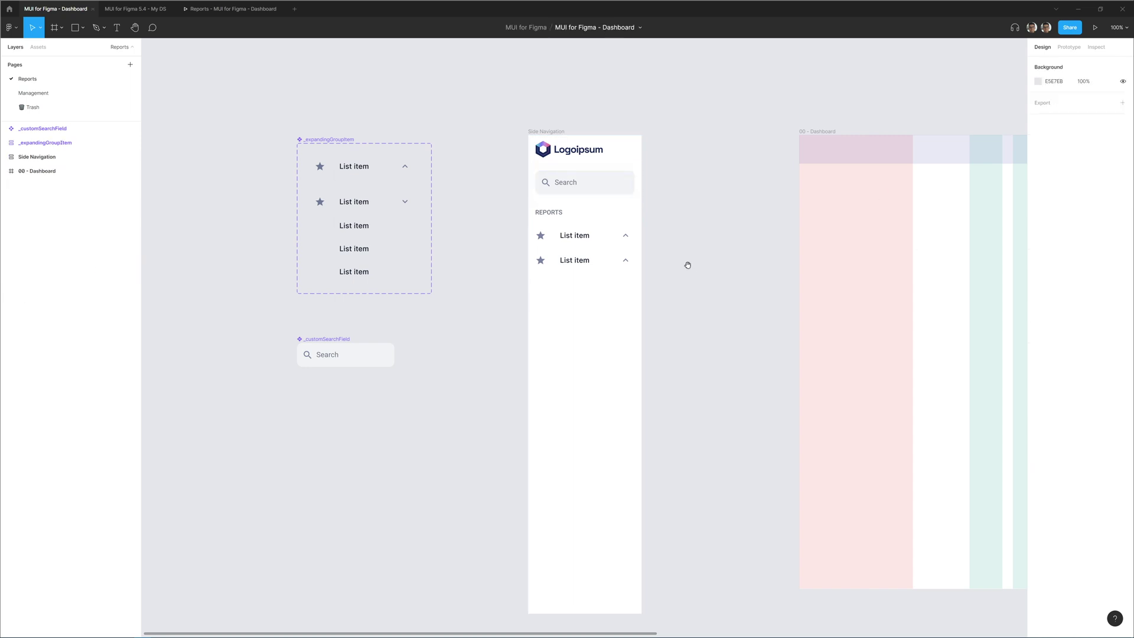
# Swap the star icon of the first REPORTS list item for PieChartFilled
pyautogui.moveTo(687, 265); pyautogui.dragTo(524, 246)
pyautogui.click(379, 222)
pyautogui.keyDown('ctrl'); pyautogui.click(378, 221); pyautogui.keyUp('ctrl')
pyautogui.click(1055, 145)
pyautogui.click(1074, 239)
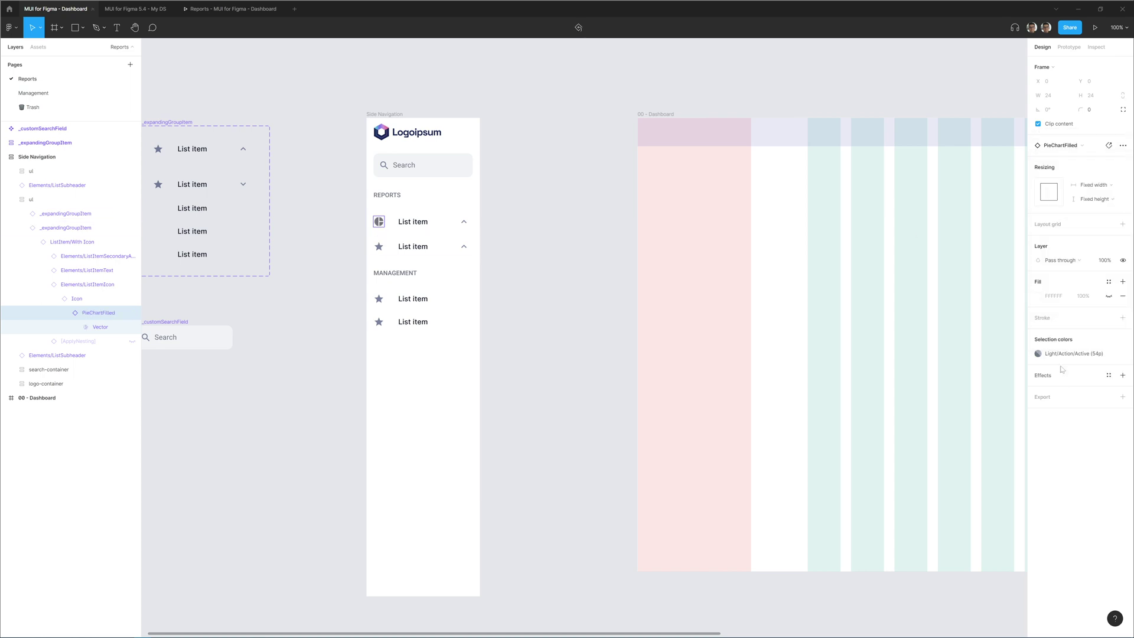
# Swap the star icon of the second REPORTS list item for a line chart icon
pyautogui.keyDown('ctrl'); pyautogui.click(378, 246); pyautogui.keyUp('ctrl')
pyautogui.click(1055, 145)
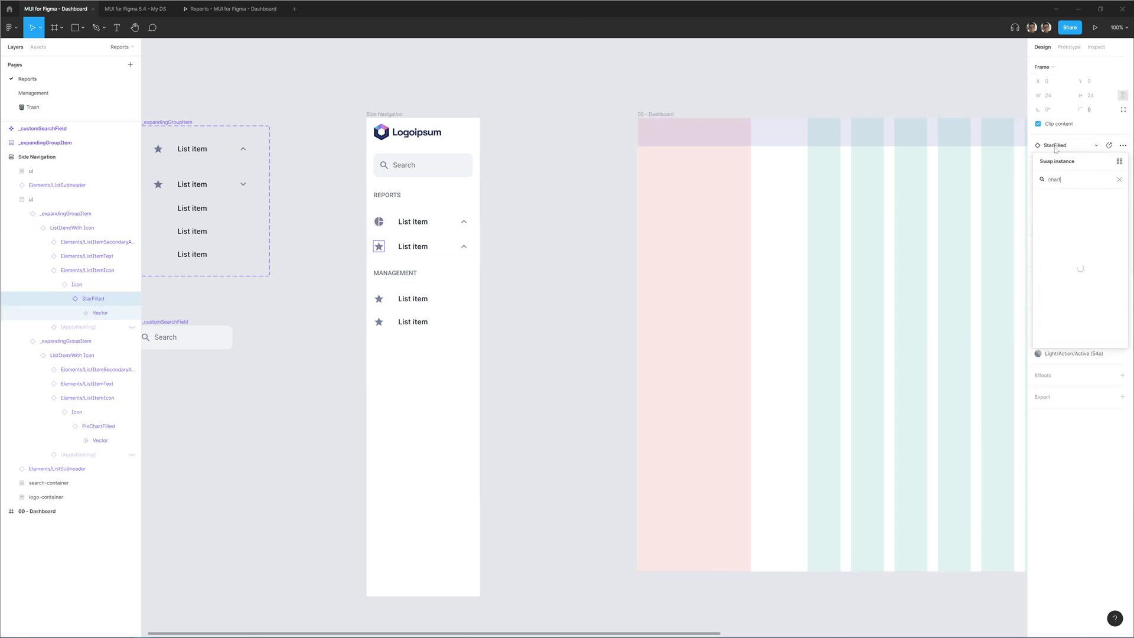
pyautogui.click(1072, 283)
pyautogui.hotkey('shift', 'Return')
pyautogui.click(1037, 396)
pyautogui.press('Escape')
# Relabel the REPORTS items as Analytics and Reports, and the MANAGEMENT items as Users and Posts
pyautogui.click(419, 246)
pyautogui.keyDown('ctrl'); pyautogui.doubleClick(415, 222); pyautogui.keyUp('ctrl')
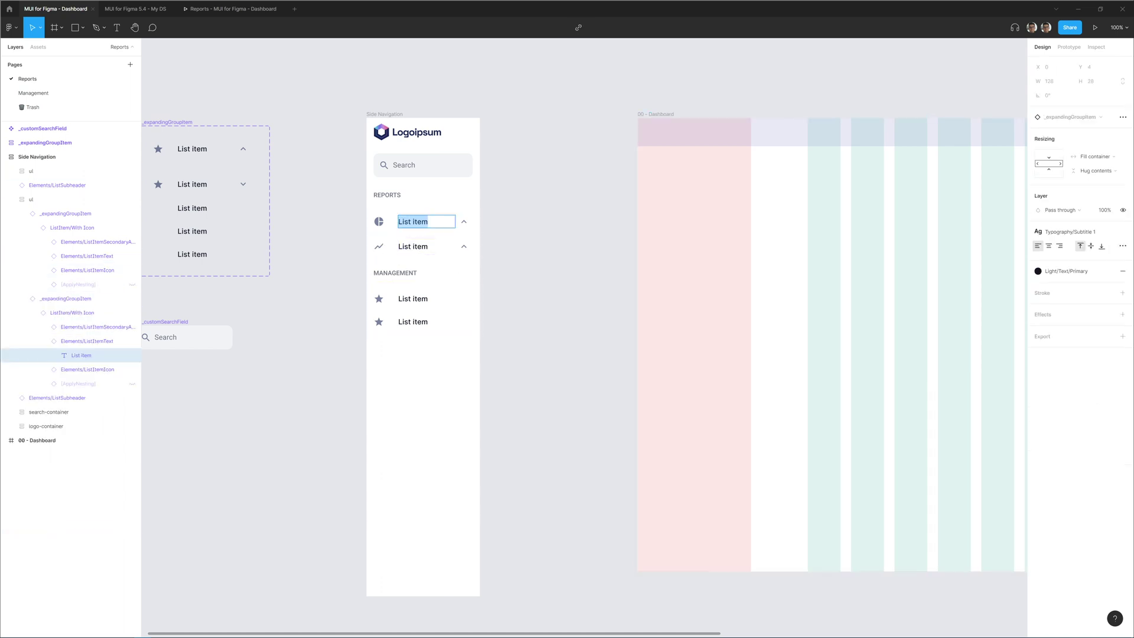
pyautogui.write('Analytics')
pyautogui.press('Tab')
pyautogui.press('Tab')
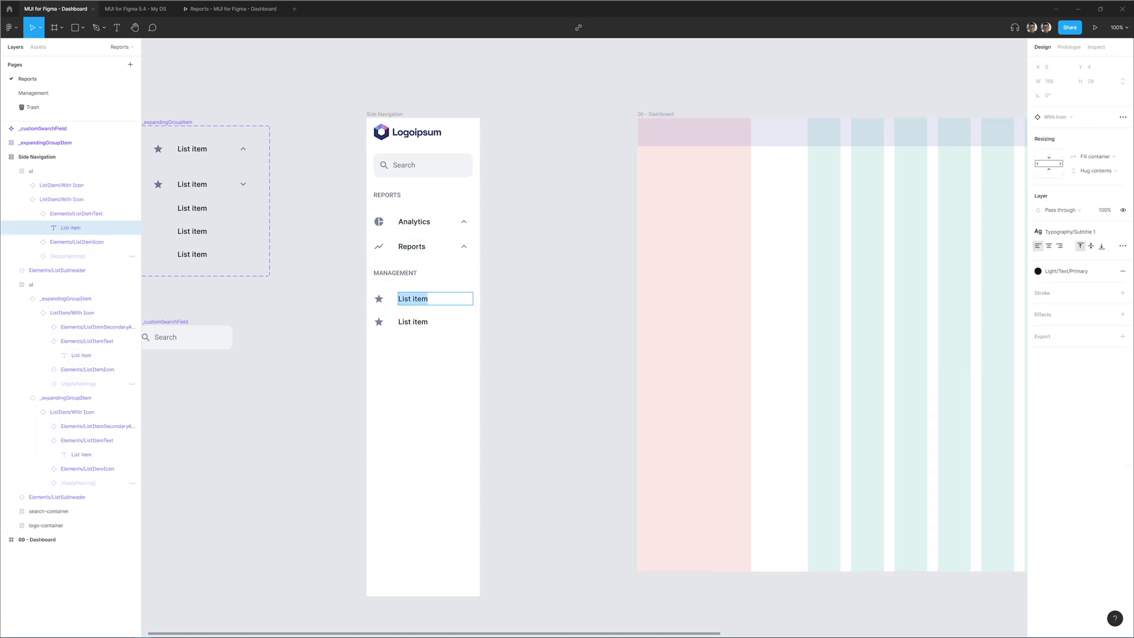
pyautogui.write('Users')
pyautogui.press('Tab')
pyautogui.write('Posts')
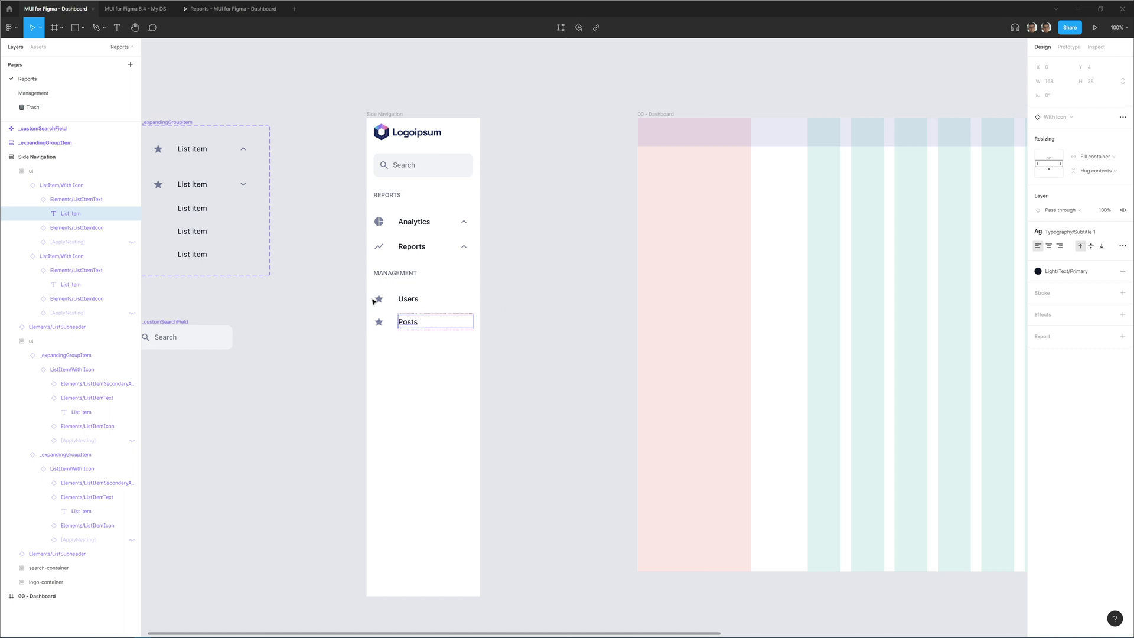
pyautogui.press('Escape')
# Swap the MANAGEMENT star icons for PeopleFilled on Users and FolderFilled on Posts
pyautogui.keyDown('ctrl'); pyautogui.click(378, 322); pyautogui.keyUp('ctrl')
pyautogui.press('Escape')
pyautogui.click(1061, 145)
pyautogui.write('folder')
pyautogui.click(1066, 211)
pyautogui.click(516, 328)
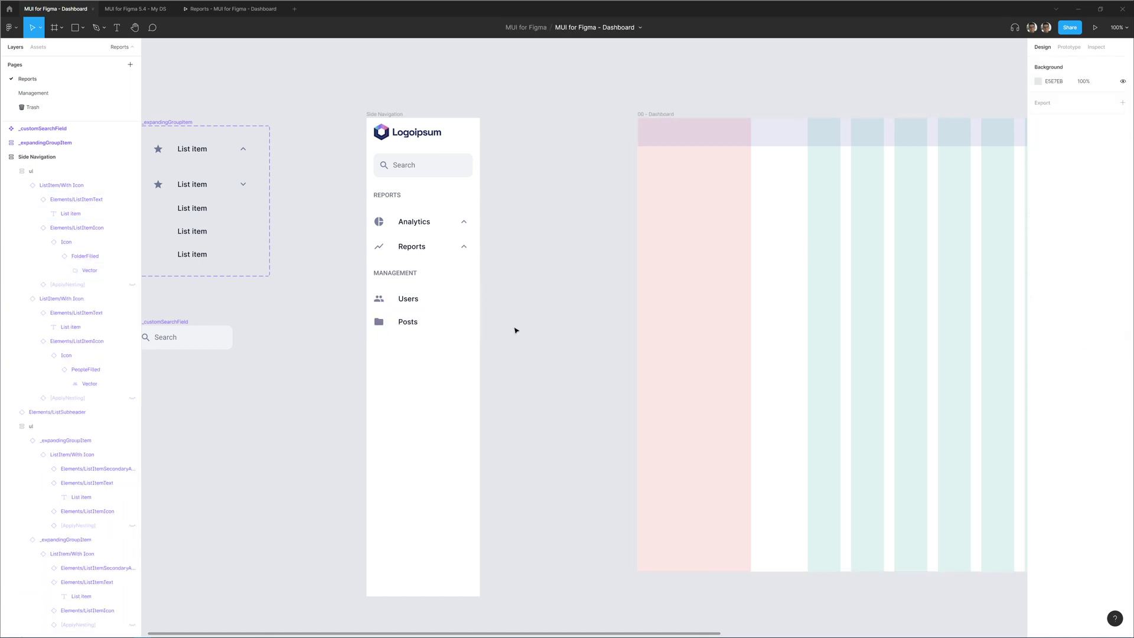
# Turn the Side Navigation frame into a component and copy it
pyautogui.hscroll(2, 516, 329)
pyautogui.click(319, 113)
pyautogui.rightClick(323, 113)
pyautogui.click(345, 121)
# Paste a Side Navigation instance into the 00 - Dashboard frame and fit it to the frame's height
pyautogui.click(597, 113)
pyautogui.hotkey('ctrl', 'v')
pyautogui.moveTo(792, 171); pyautogui.dragTo(622, 172)
pyautogui.hscroll(3, 622, 171)
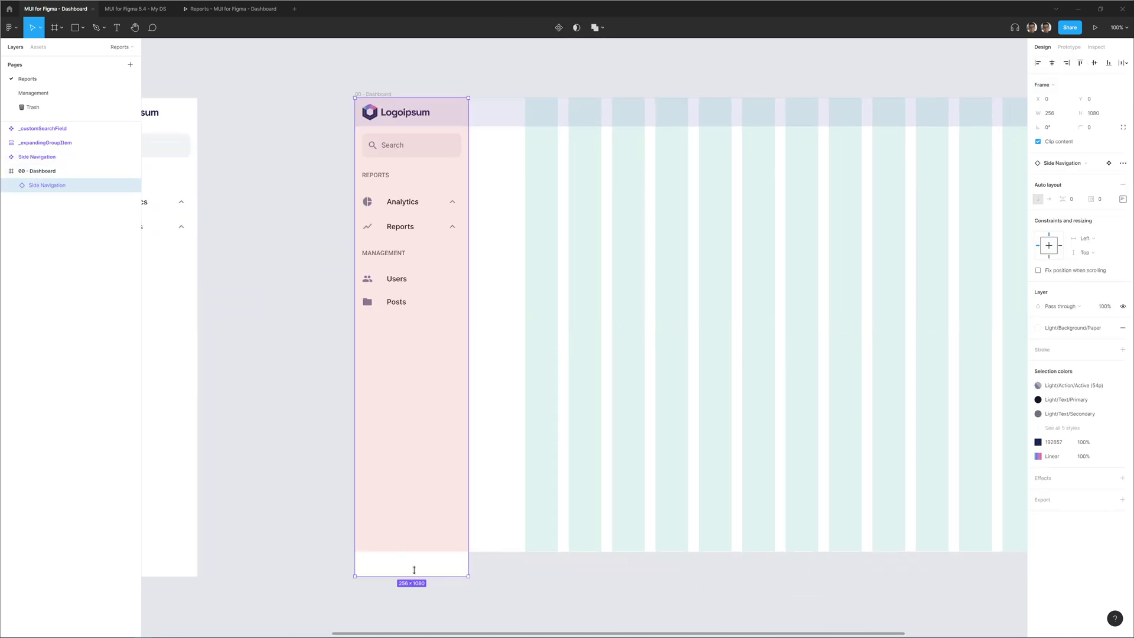
pyautogui.click(319, 404)
pyautogui.hscroll(2, 311, 403)
# Hide the layout grid on the 00 - Dashboard frame
pyautogui.click(195, 98)
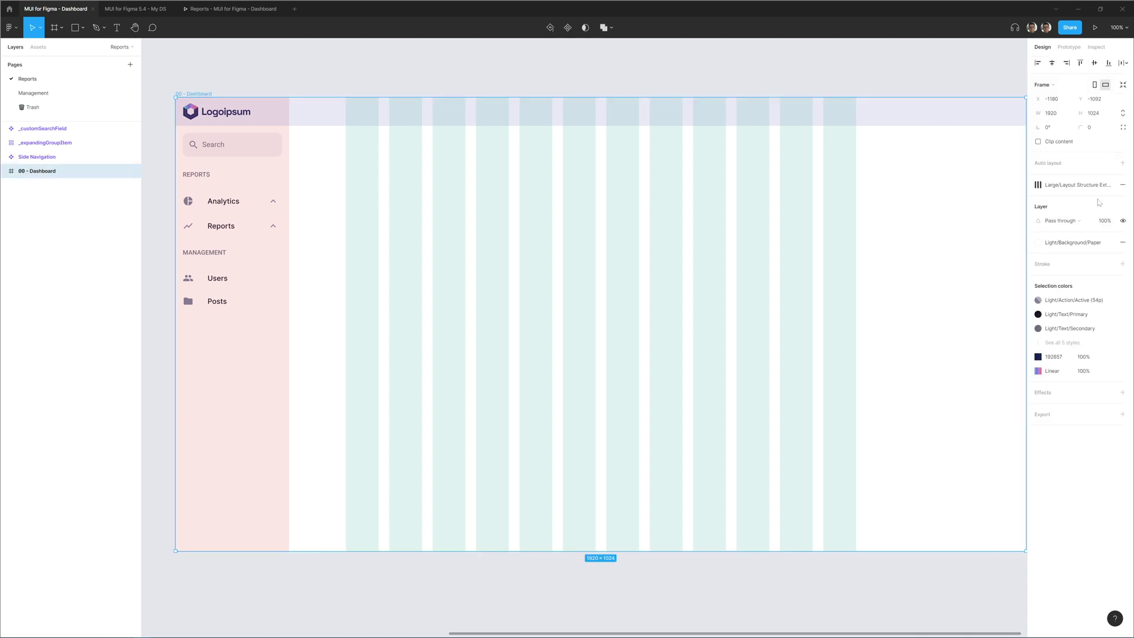
pyautogui.hotkey('ctrl', 'shift', '4')
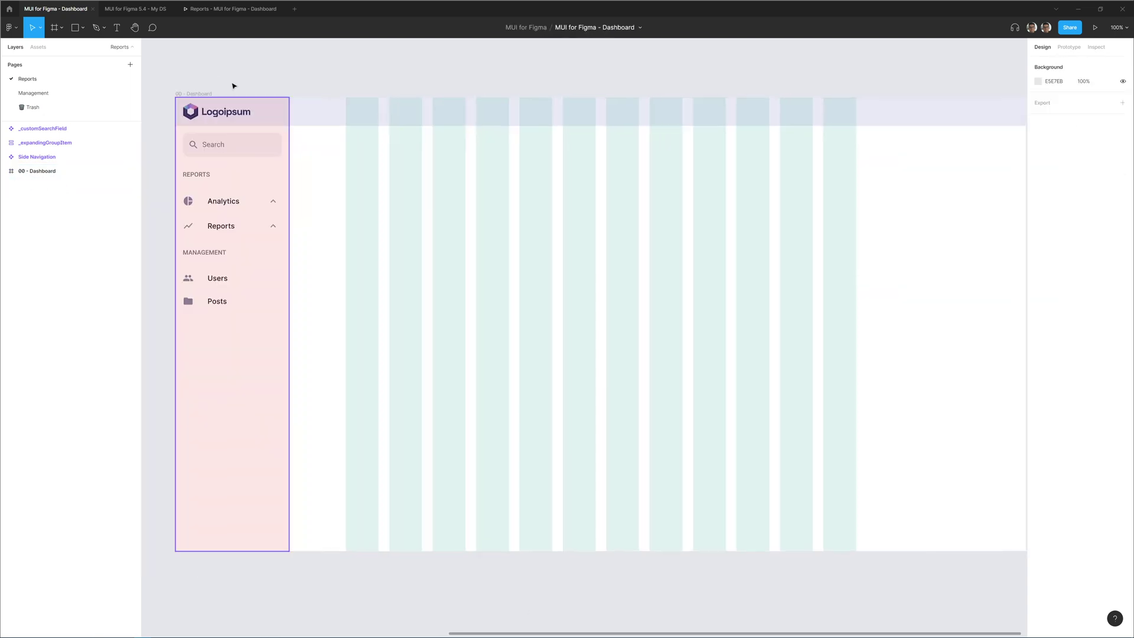
pyautogui.click(195, 97)
pyautogui.click(205, 95)
pyautogui.hotkey('ctrl', 'shift', '4')
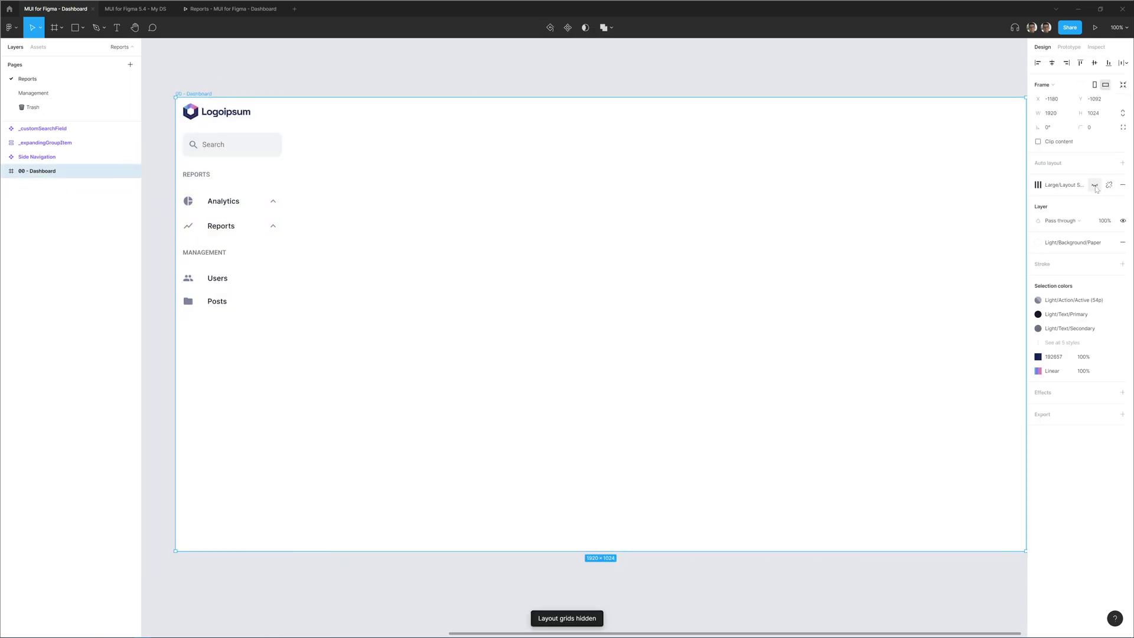
# Change the fill of the 00 - Dashboard frame to the Light/Background/Default colour style
pyautogui.click(1072, 242)
pyautogui.click(1059, 355)
pyautogui.click(342, 87)
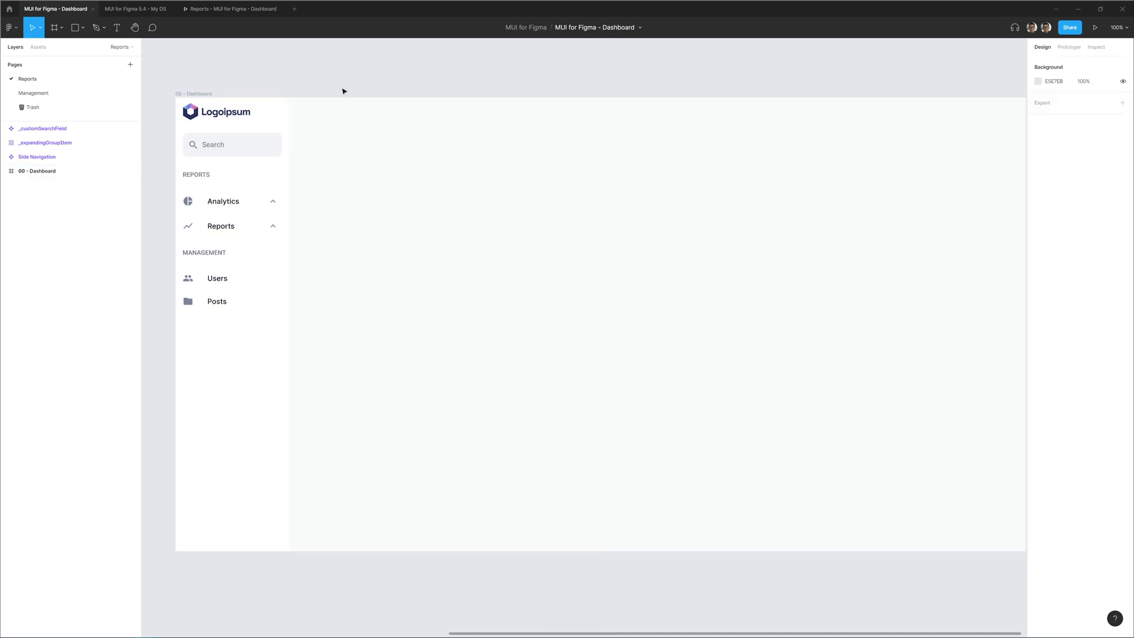
# Draw a rectangle about 82 × 59 between Side Navigation and 00 - Dashboard and fill it with the divider colour
pyautogui.moveTo(340, 88); pyautogui.dragTo(805, 76)
pyautogui.click(408, 81)
pyautogui.moveTo(548, 259); pyautogui.dragTo(525, 320)
pyautogui.press('r')
pyautogui.moveTo(502, 190); pyautogui.dragTo(539, 217)
pyautogui.click(1109, 170)
pyautogui.write('divider')
pyautogui.click(1061, 254)
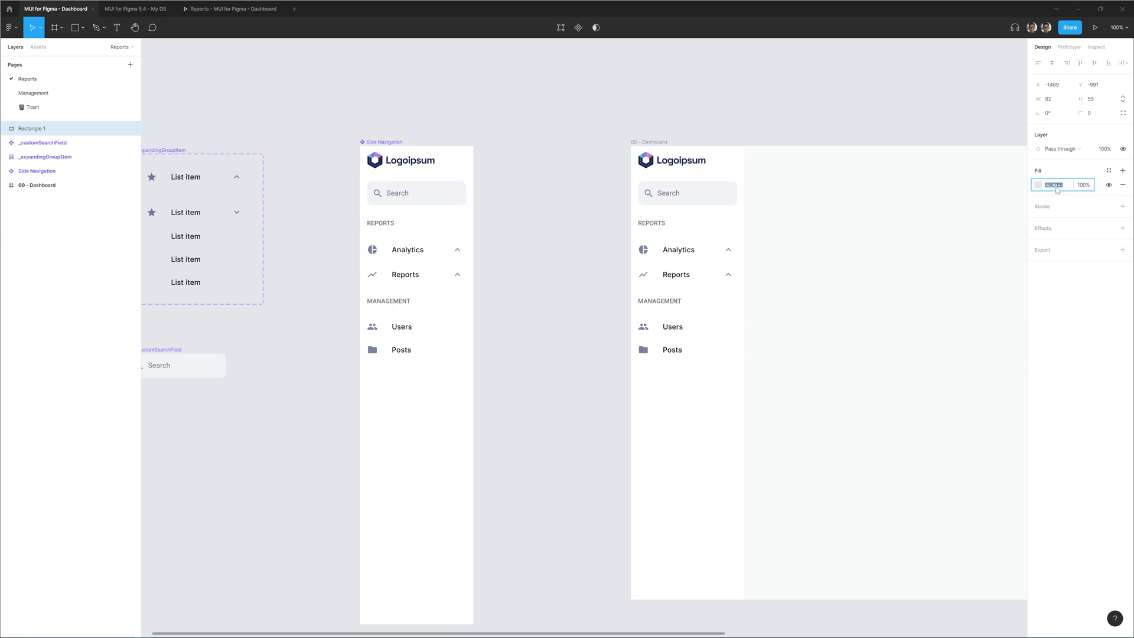
# Add an inner shadow with an X offset of -1 to the Side Navigation component as a thin border line
pyautogui.click(416, 413)
pyautogui.click(1122, 510)
pyautogui.scroll(-2, 1101, 507)
pyautogui.click(1109, 474)
pyautogui.click(1122, 437)
pyautogui.click(1063, 452)
pyautogui.click(1063, 437)
pyautogui.click(1038, 452)
pyautogui.write('-1')
pyautogui.press('Tab')
pyautogui.write('0')
pyautogui.press('Tab')
pyautogui.press('Tab')
pyautogui.press('Tab')
pyautogui.write('10')
pyautogui.press('Return')
pyautogui.click(545, 381)
# Insert an AppBar into 00 - Dashboard beside the side navigation and stretch it to the frame's far edge, 1664 wide
pyautogui.moveTo(546, 381); pyautogui.dragTo(230, 383)
pyautogui.click(38, 48)
pyautogui.click(15, 47)
pyautogui.press('BackSpace')
pyautogui.press('BackSpace')
pyautogui.press('BackSpace')
pyautogui.press('BackSpace')
pyautogui.write('AppBar')
pyautogui.moveTo(428, 98); pyautogui.dragTo(341, 241)
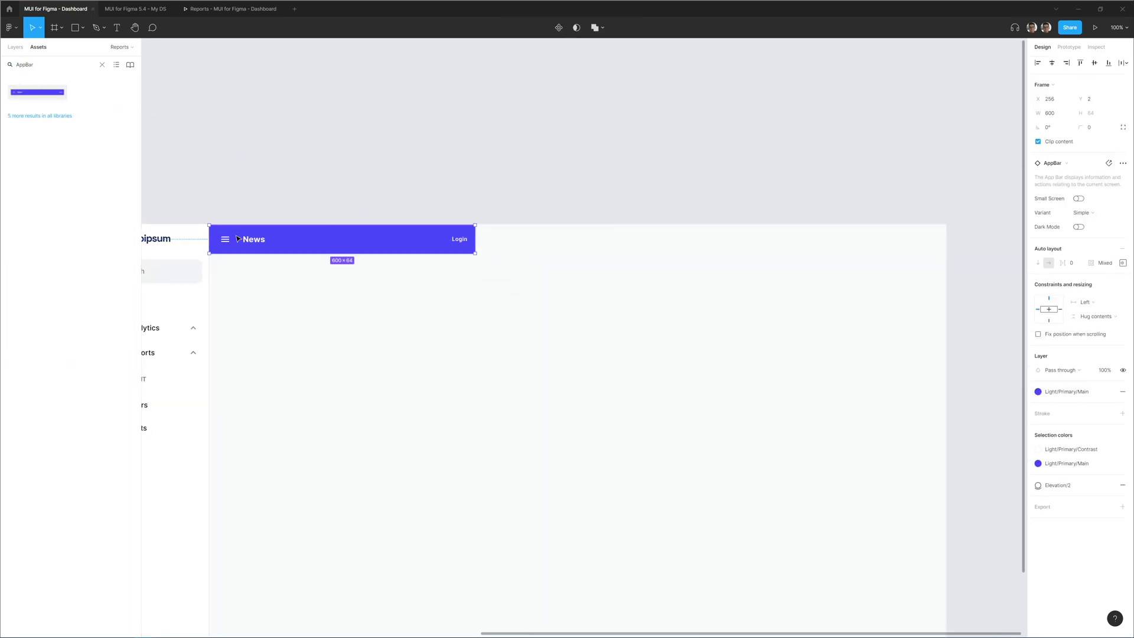
pyautogui.moveTo(473, 238); pyautogui.dragTo(946, 229)
# Fill the AppBar with the Light/Background/Default colour style and remove its Elevation/2 effect
pyautogui.click(1058, 393)
pyautogui.write('background default')
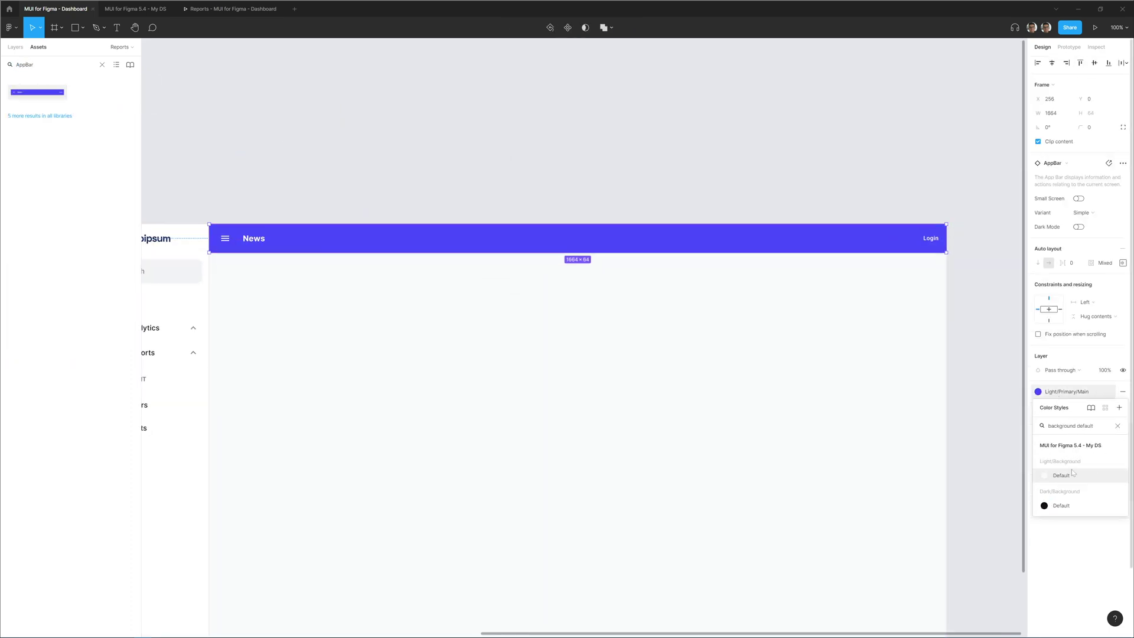
pyautogui.click(1061, 474)
# Recolour the AppBar's icon and text contents from Light/Primary/Contrast to Light/Text/Primary
pyautogui.click(1038, 449)
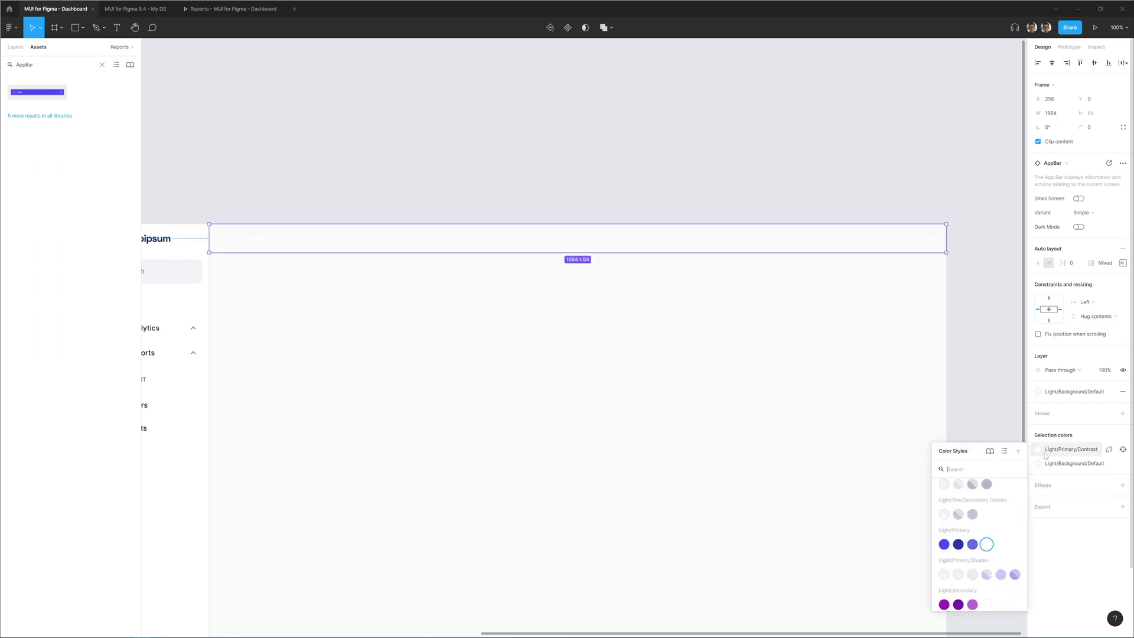
pyautogui.click(956, 560)
pyautogui.click(805, 486)
# Change the AppBar title to Dashboard and swap its Login button for an IconButton
pyautogui.doubleClick(245, 238)
pyautogui.write('D')
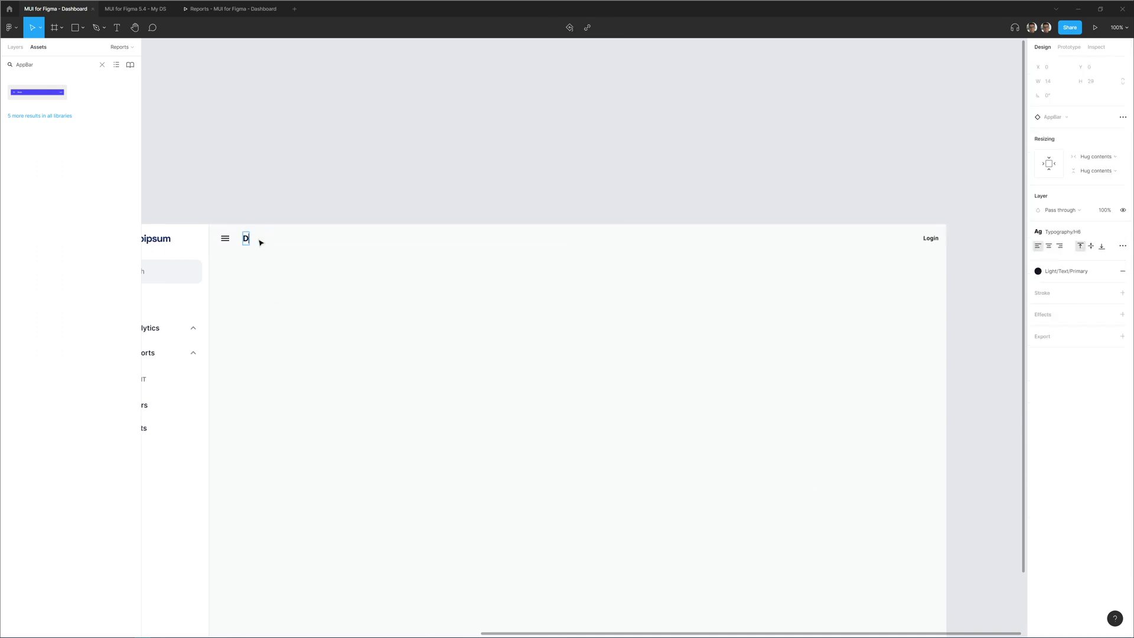
pyautogui.hscroll(3, 475, 192)
pyautogui.click(790, 236)
pyautogui.click(1096, 144)
pyautogui.write('Ico')
pyautogui.click(1048, 224)
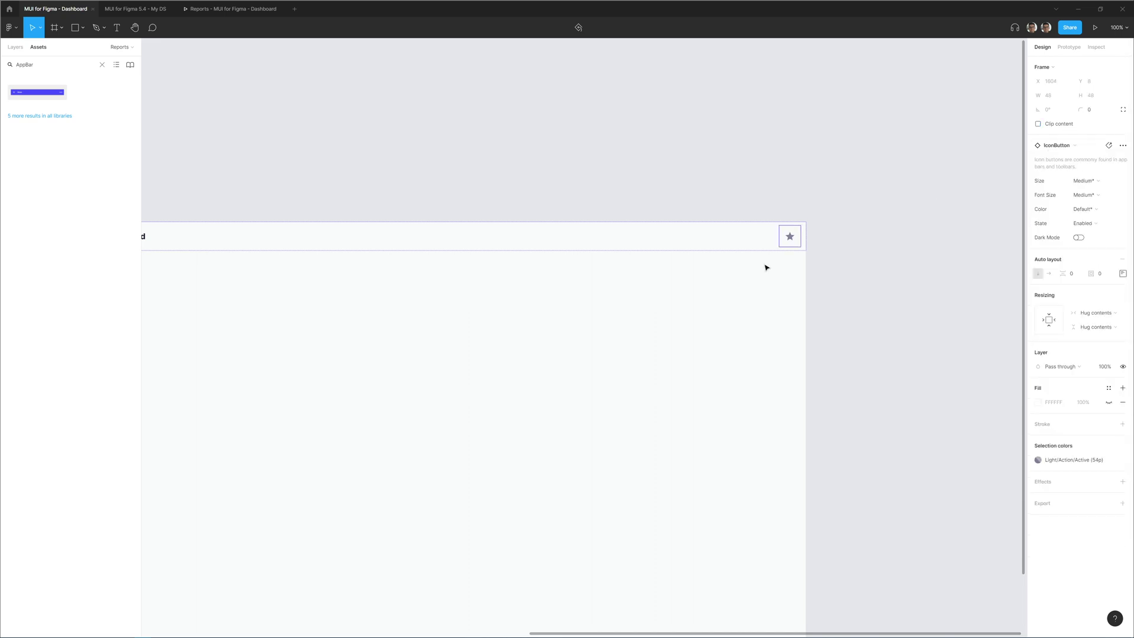
# Swap the star inside the AppBar's icon button for the AccountCircleFilled icon
pyautogui.doubleClick(789, 236)
pyautogui.click(1055, 146)
pyautogui.write('a')
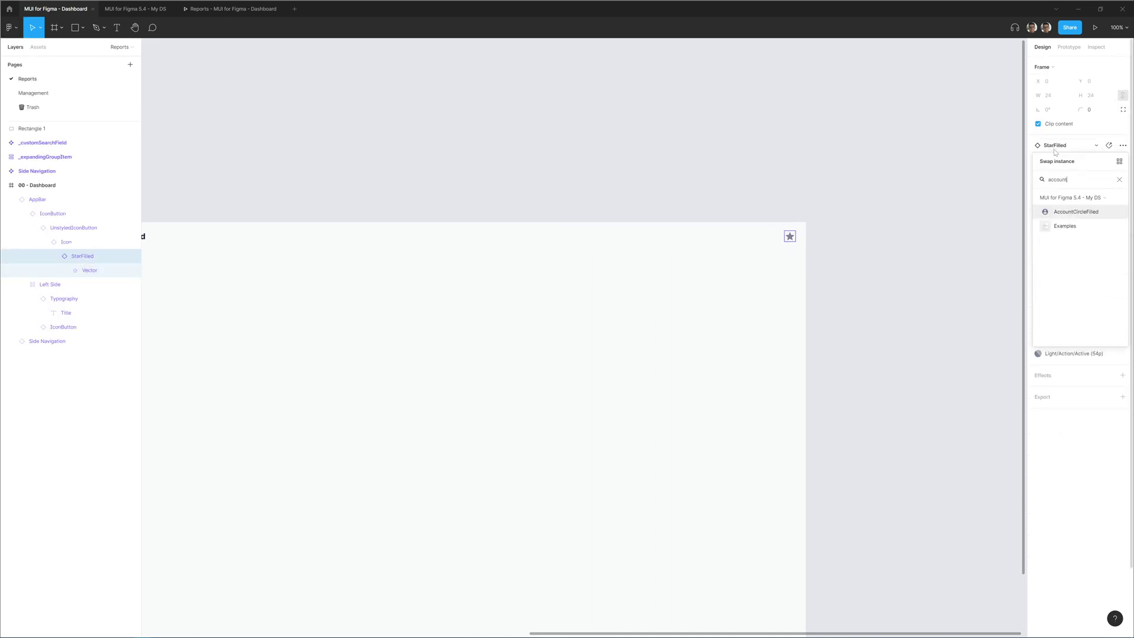
pyautogui.write('ccount')
pyautogui.click(1076, 212)
# Add a welcome-back heading with a first name below the AppBar, show the layout grid and line the heading up with its first column
pyautogui.hscroll(-3, 789, 156)
pyautogui.click(312, 199)
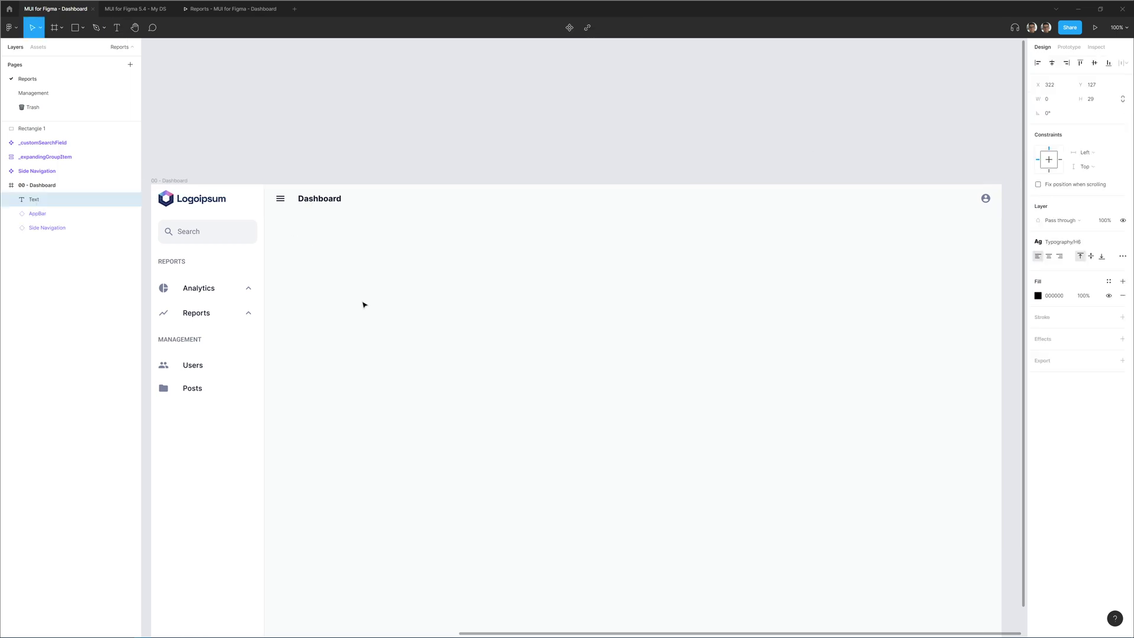
pyautogui.press('Escape')
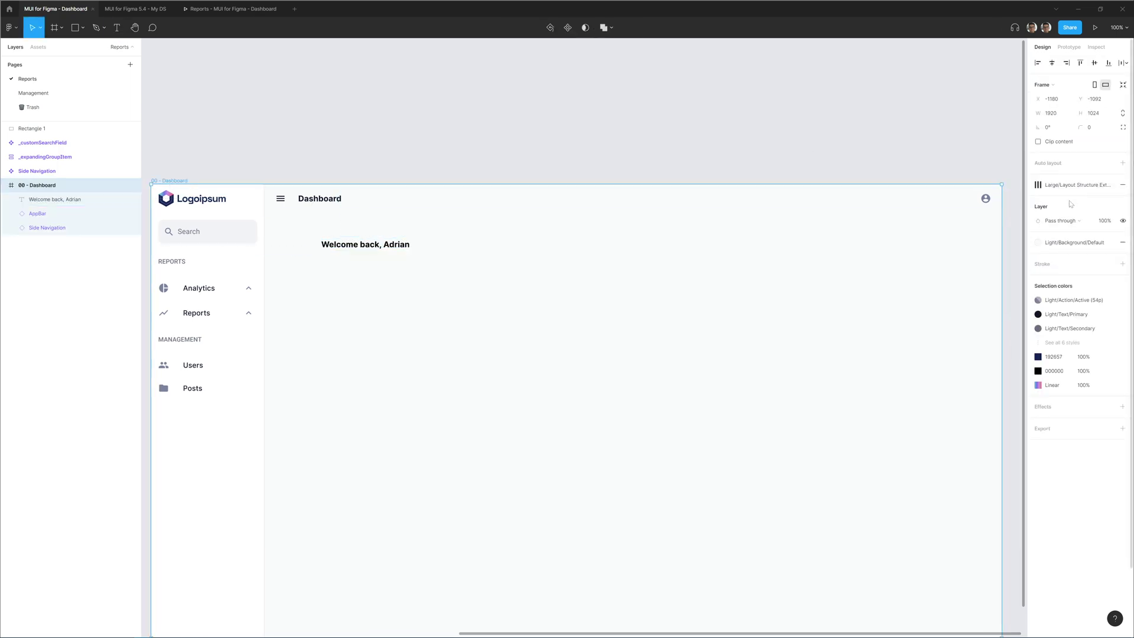
pyautogui.hotkey('ctrl', 'shift', '4')
pyautogui.moveTo(350, 245); pyautogui.dragTo(350, 250)
# Wrap the welcome heading in a frame named Main
pyautogui.rightClick(21, 199)
pyautogui.click(47, 293)
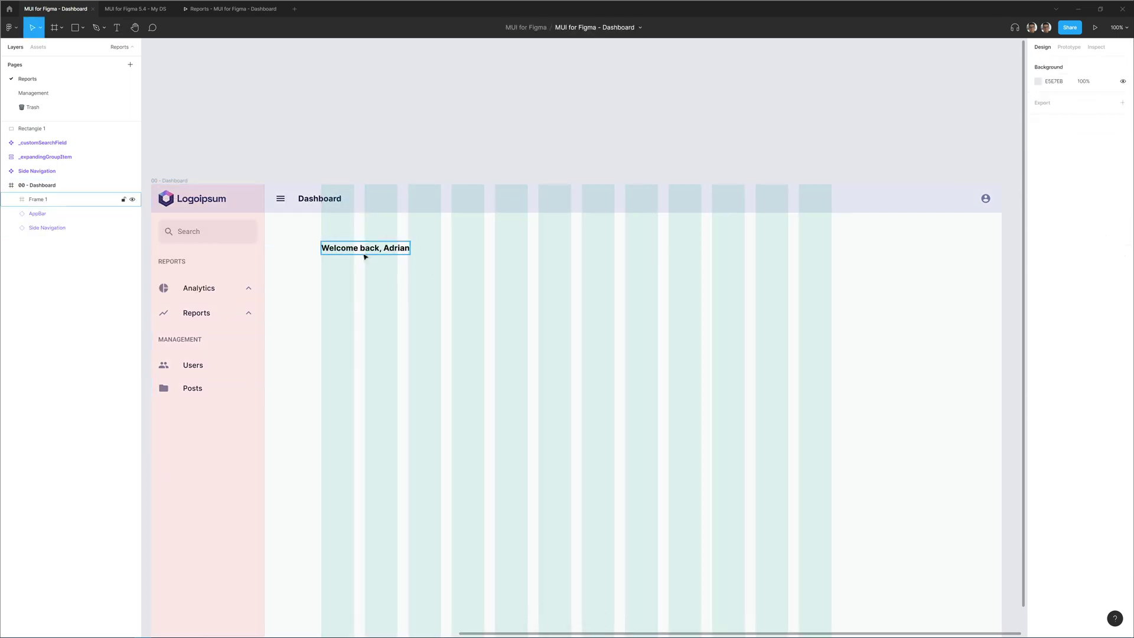
pyautogui.hotkey('ctrl', 'r')
pyautogui.write('Main')
pyautogui.press('Return')
# Add auto layout to Main, widen it to 1152 across the grid columns and place it flush beneath the AppBar
pyautogui.click(1122, 161)
pyautogui.moveTo(409, 248); pyautogui.dragTo(826, 243)
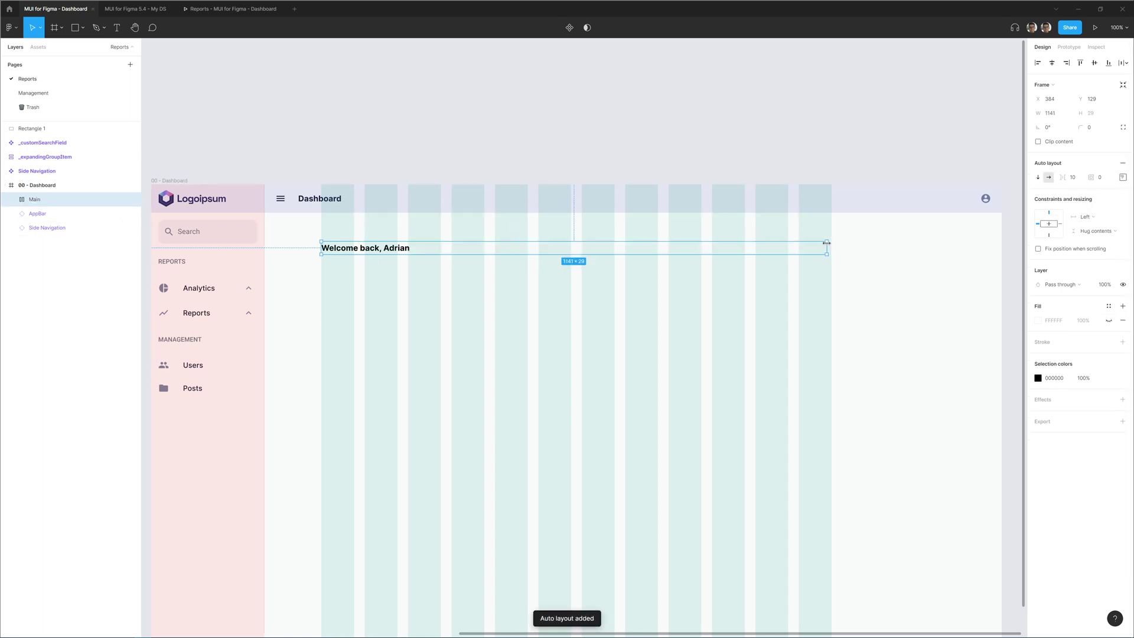
pyautogui.moveTo(411, 252)
pyautogui.mouseDown()
pyautogui.moveTo(397, 222)
pyautogui.moveTo(407, 234)
pyautogui.mouseUp()
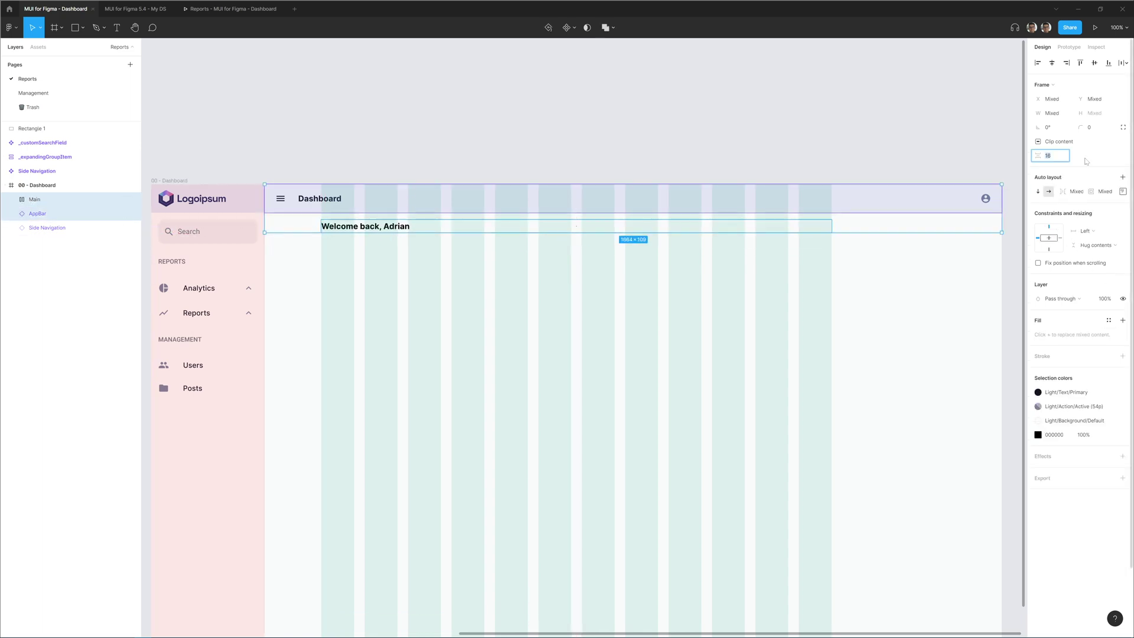
# Wrap the heading inside Main in its own frame named Page Header
pyautogui.scroll(-2, 409, 238)
pyautogui.click(390, 182)
pyautogui.doubleClick(366, 164)
pyautogui.rightClick(50, 214)
pyautogui.click(80, 313)
pyautogui.doubleClick(52, 216)
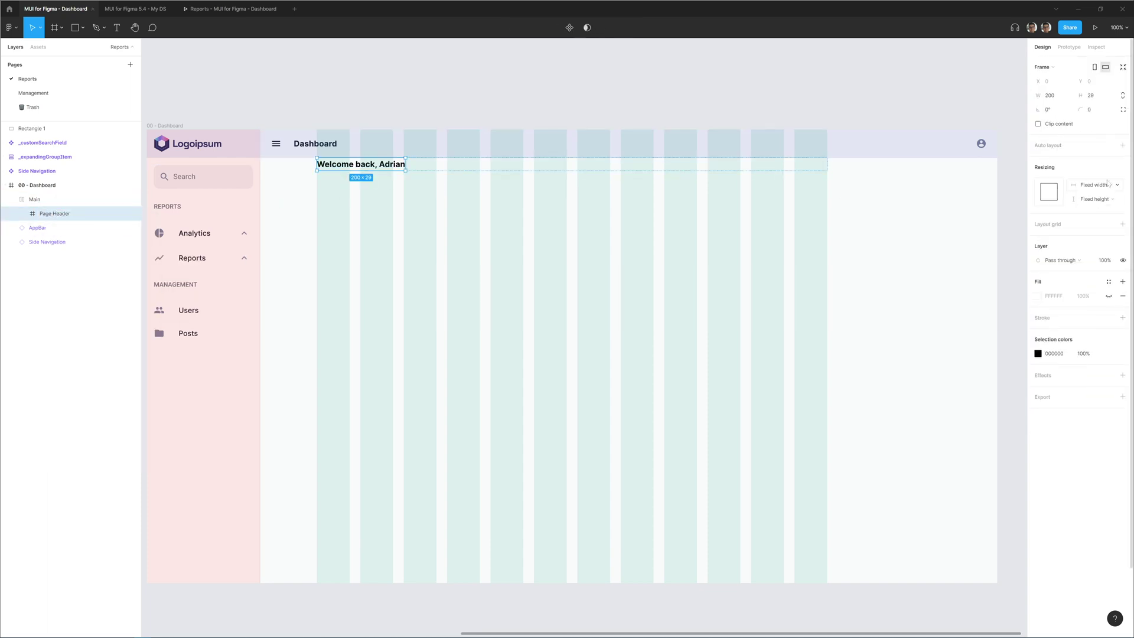
# Give Page Header auto layout with 64 top padding and make its width fill the container
pyautogui.hotkey('shift', 'a')
pyautogui.press('Return')
pyautogui.press('Escape')
# Style the welcome heading with Typography/H4 and Light/Text/Primary, and set its width to fill the container
pyautogui.press('Return')
pyautogui.click(1108, 249)
pyautogui.click(1044, 387)
pyautogui.click(1063, 210)
pyautogui.click(1062, 289)
pyautogui.click(1095, 135)
pyautogui.click(1095, 149)
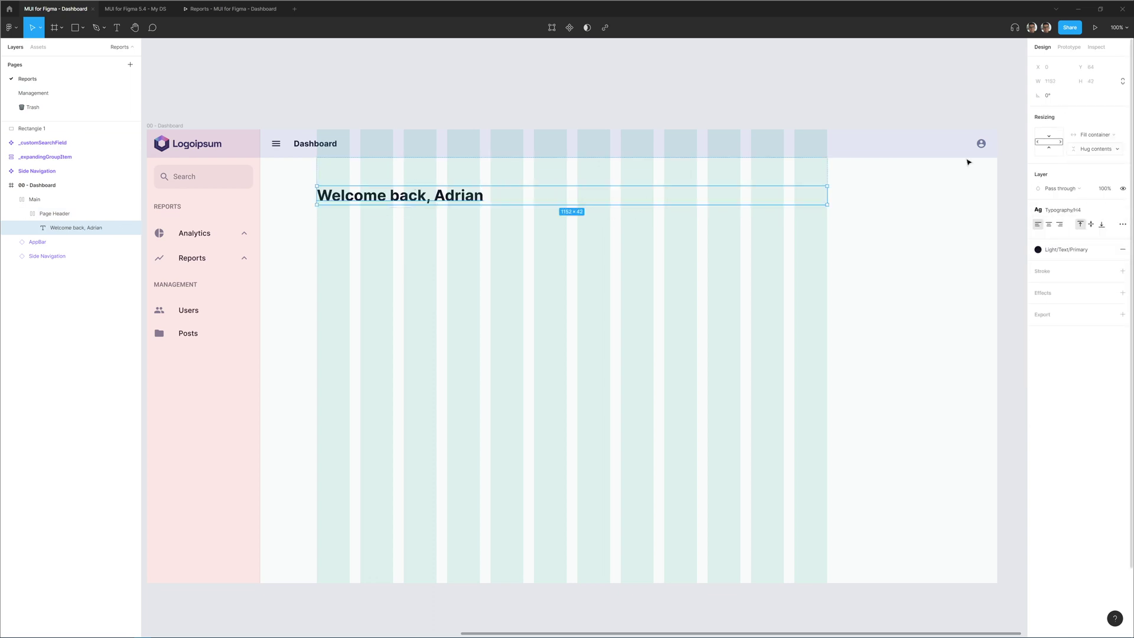
# Insert a Large button at the end of Page Header and wrap it in an auto-layout frame named Actions
pyautogui.click(41, 47)
pyautogui.moveTo(26, 103); pyautogui.dragTo(490, 203)
pyautogui.moveTo(334, 195); pyautogui.dragTo(808, 198)
pyautogui.rightClick(79, 236)
pyautogui.click(88, 286)
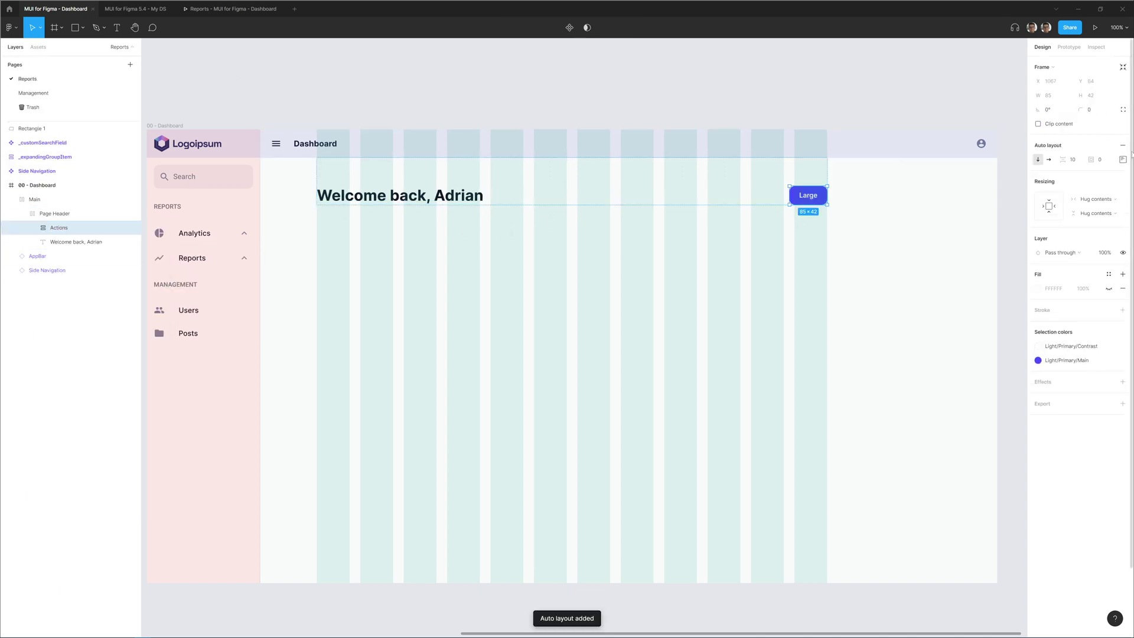
# Insert a Select/Outlined component before the button in Actions and set its size to Small
pyautogui.click(59, 242)
pyautogui.click(31, 50)
pyautogui.write('textFiel')
pyautogui.write('lined')
pyautogui.moveTo(26, 103); pyautogui.dragTo(770, 196)
pyautogui.click(1087, 188)
pyautogui.click(1116, 199)
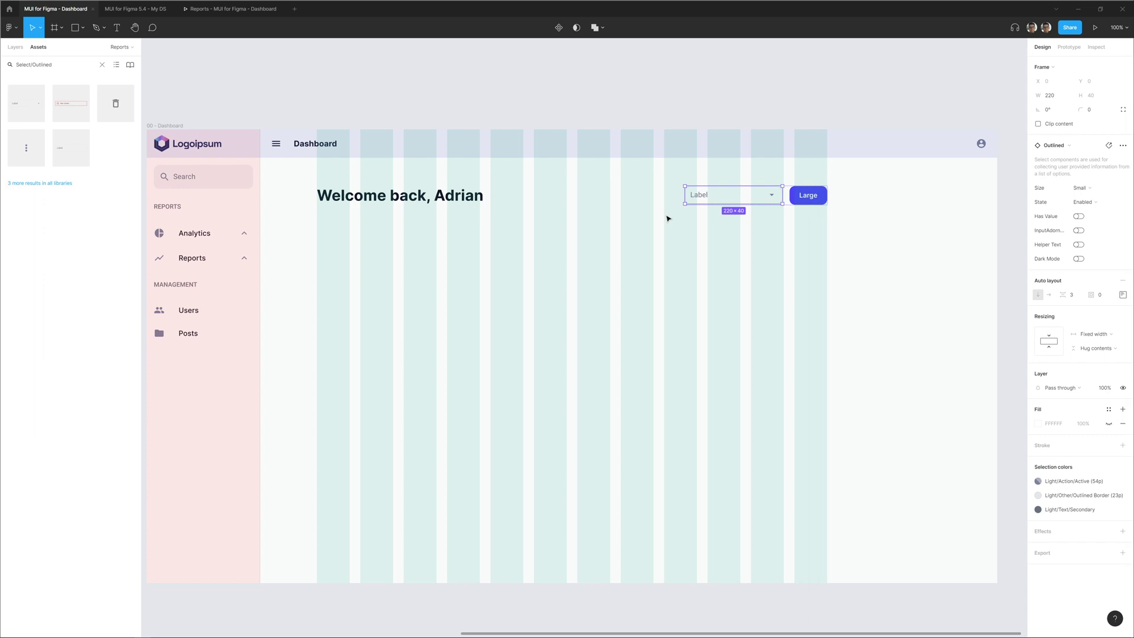
# Give the select a value with the label Date and the text Last 7 days, and make it 150 wide
pyautogui.doubleClick(698, 187)
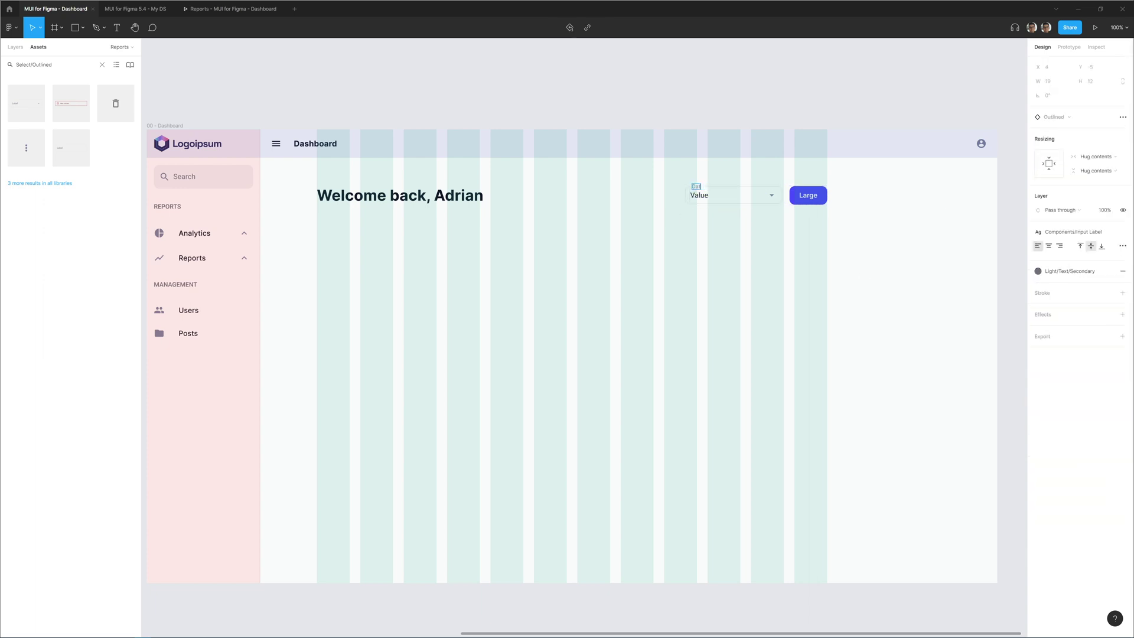
pyautogui.write('7 days')
pyautogui.press('Escape')
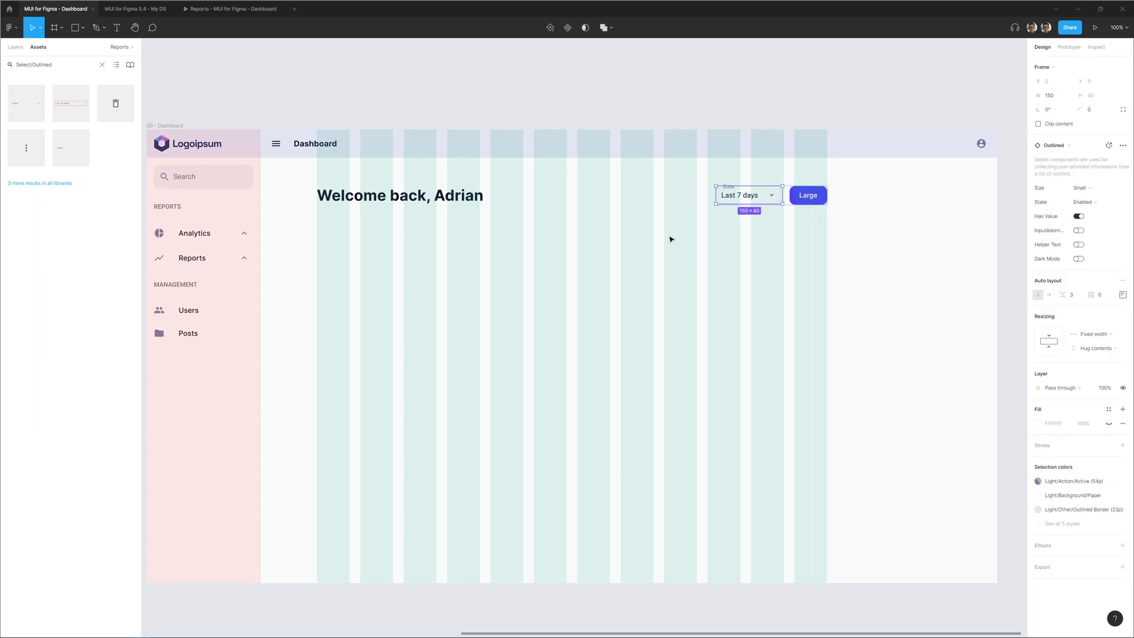
pyautogui.click(670, 239)
# Set Main's auto layout direction to vertical and Page Header's height to hug contents
pyautogui.click(649, 197)
pyautogui.scroll(-1, 650, 201)
pyautogui.click(15, 48)
pyautogui.click(36, 228)
pyautogui.click(55, 214)
pyautogui.click(25, 213)
pyautogui.click(35, 200)
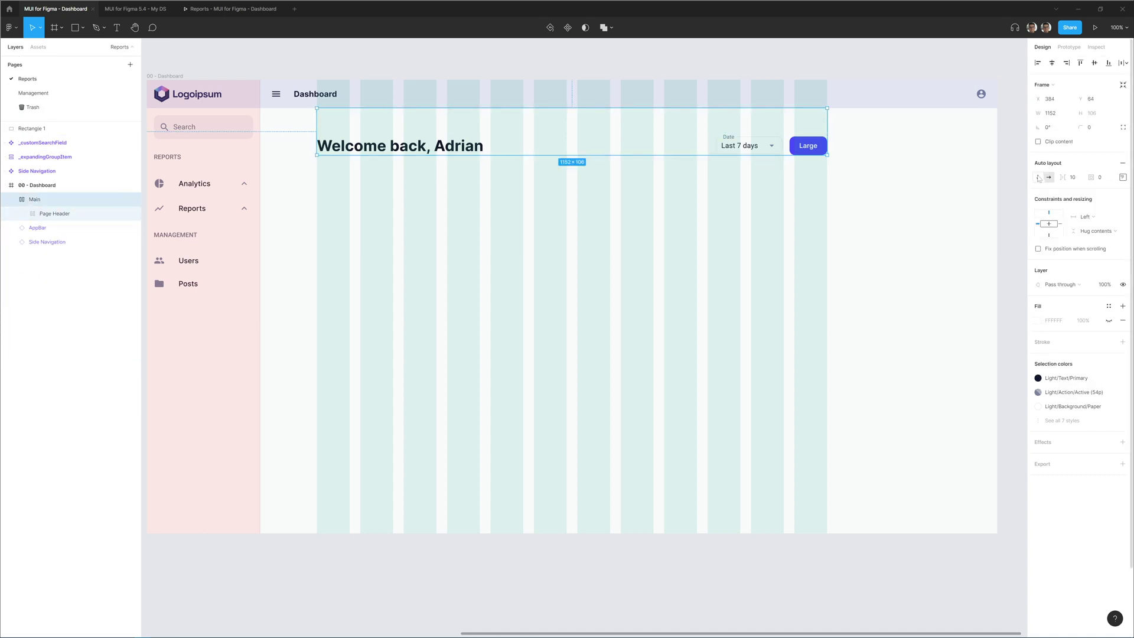
pyautogui.click(1101, 216)
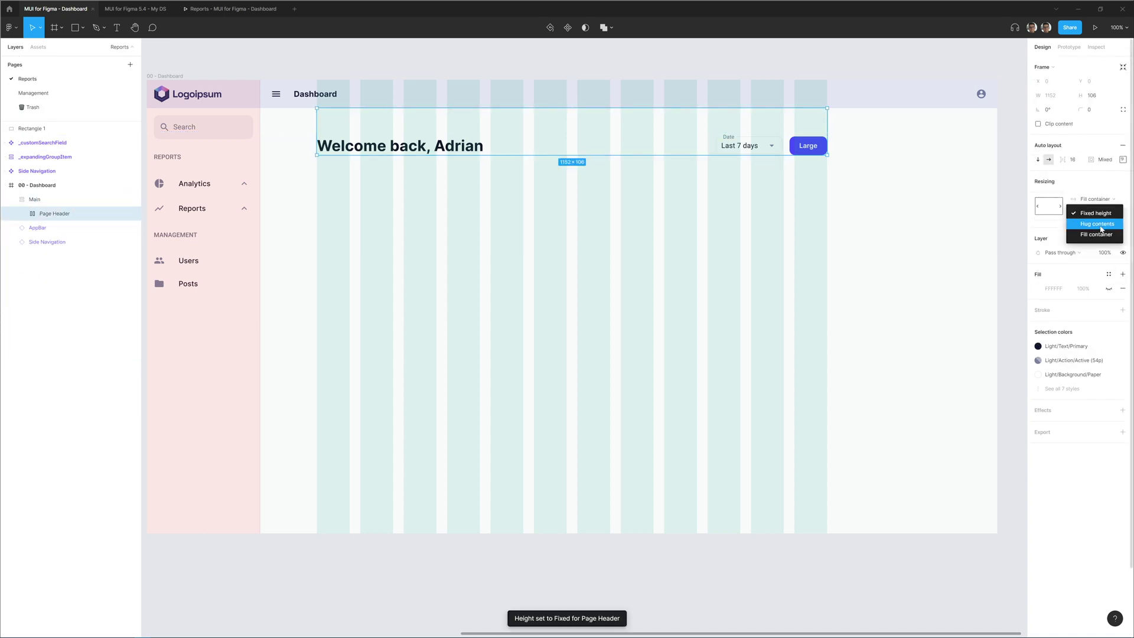
pyautogui.click(1092, 208)
# Insert a blank Card below Page Header in Main and wrap it in a frame named Row
pyautogui.press('Return')
pyautogui.click(63, 216)
pyautogui.click(38, 47)
pyautogui.write('Card')
pyautogui.moveTo(70, 156); pyautogui.dragTo(402, 195)
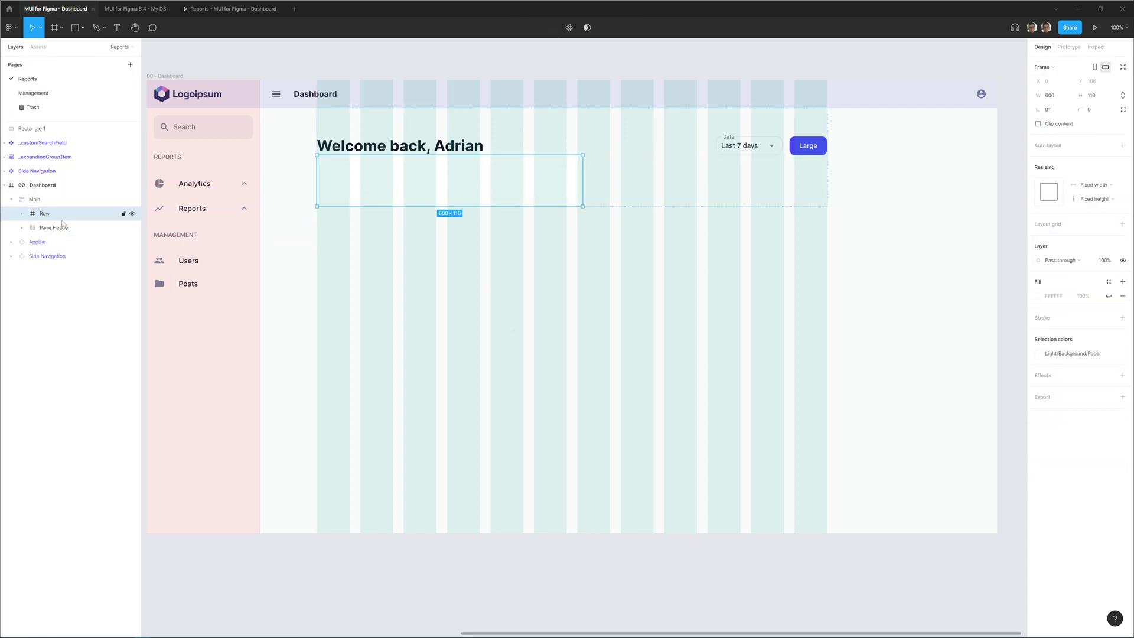
# Give Row horizontal auto layout with 24 spacing and 48 top padding, and make Row and its card fill the container width
pyautogui.hotkey('shift', 'a')
pyautogui.click(1123, 160)
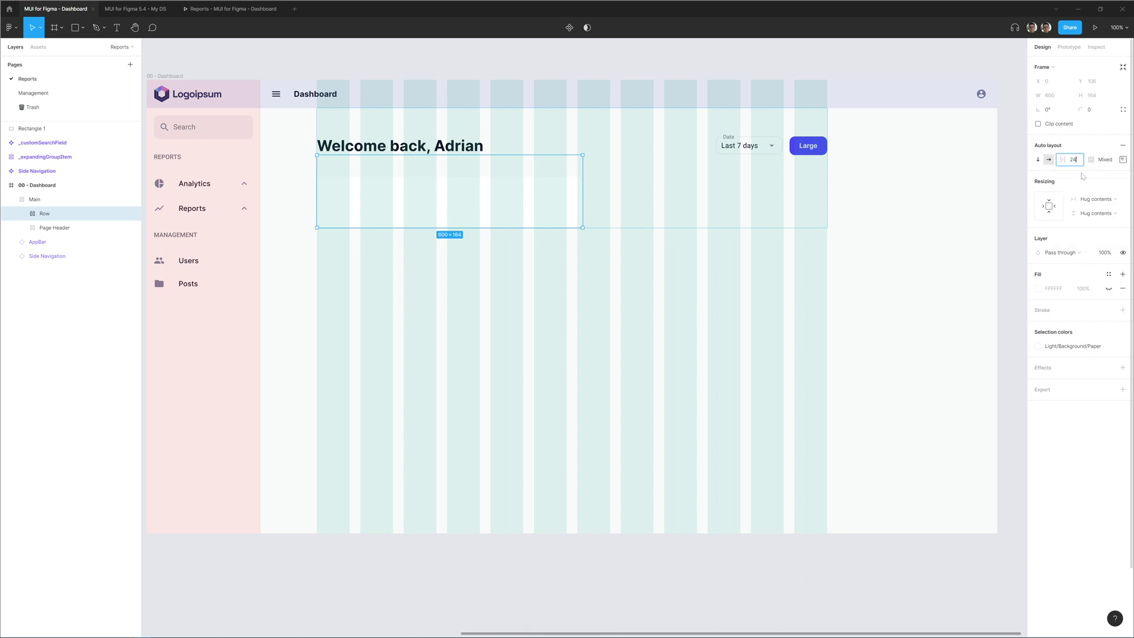
pyautogui.press('Return')
pyautogui.click(1095, 326)
pyautogui.click(1095, 347)
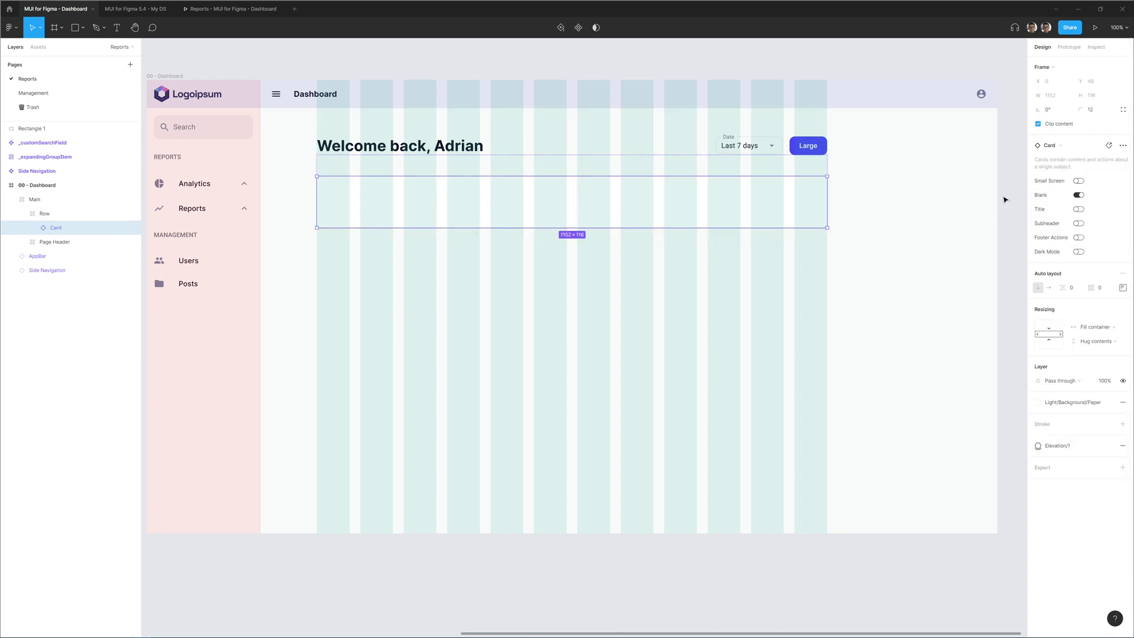
# Switch the card from Blank to Title and duplicate it twice within Row
pyautogui.click(1078, 195)
pyautogui.hotkey('ctrl', 'd')
pyautogui.hotkey('ctrl', 'd')
# Show the action icon button in the header of all three cards and set each button's size to Small
pyautogui.click(395, 207)
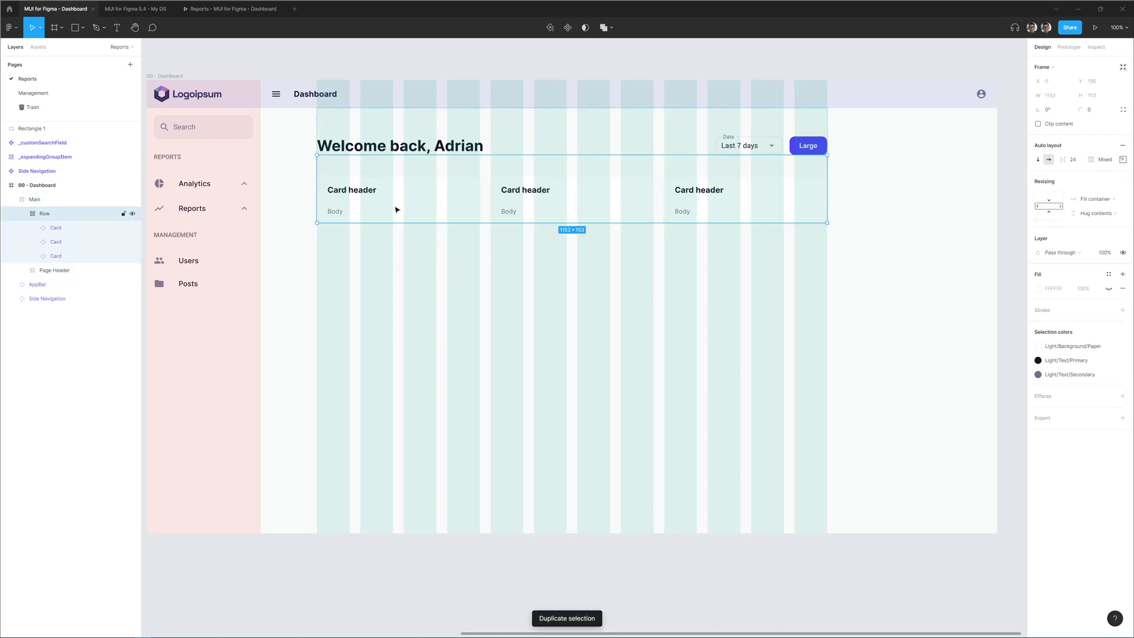
pyautogui.doubleClick(389, 189)
pyautogui.click(1078, 189)
pyautogui.click(461, 192)
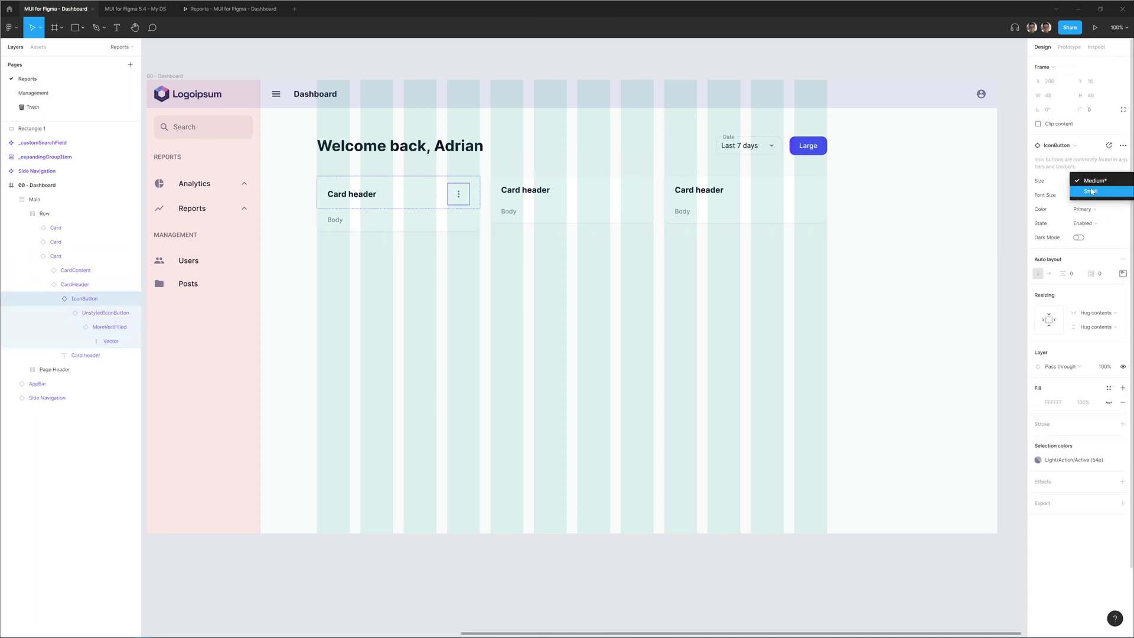
pyautogui.click(529, 198)
pyautogui.click(1078, 188)
pyautogui.click(739, 195)
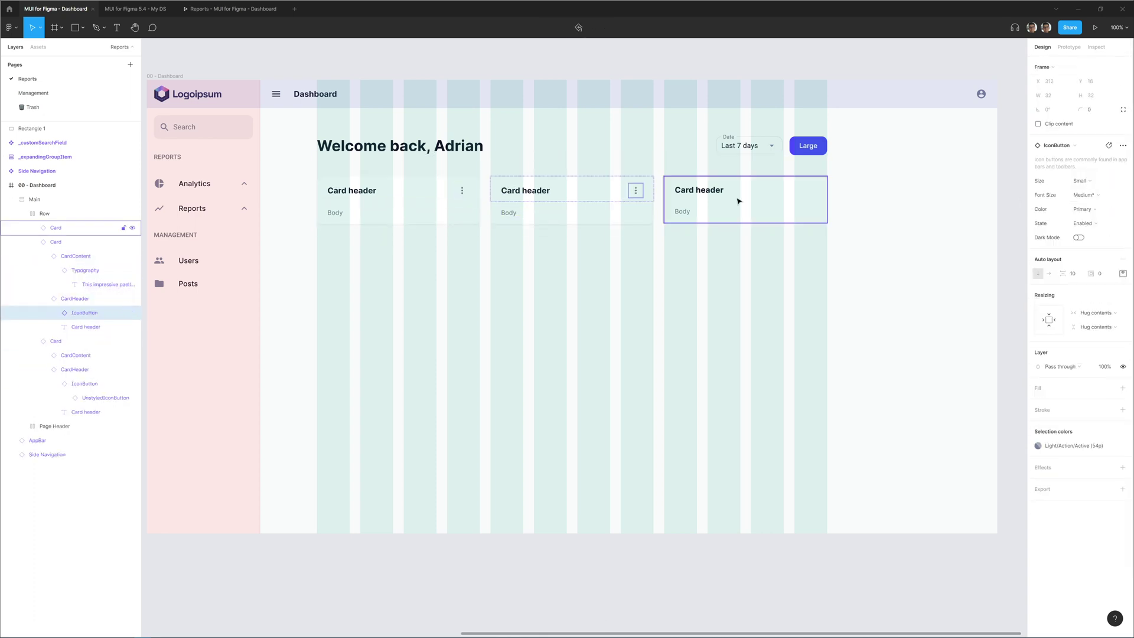
pyautogui.click(1078, 188)
pyautogui.click(714, 228)
pyautogui.press('Escape')
pyautogui.press('Escape')
# Hide the layout grid on the 00 - Dashboard frame
pyautogui.click(598, 57)
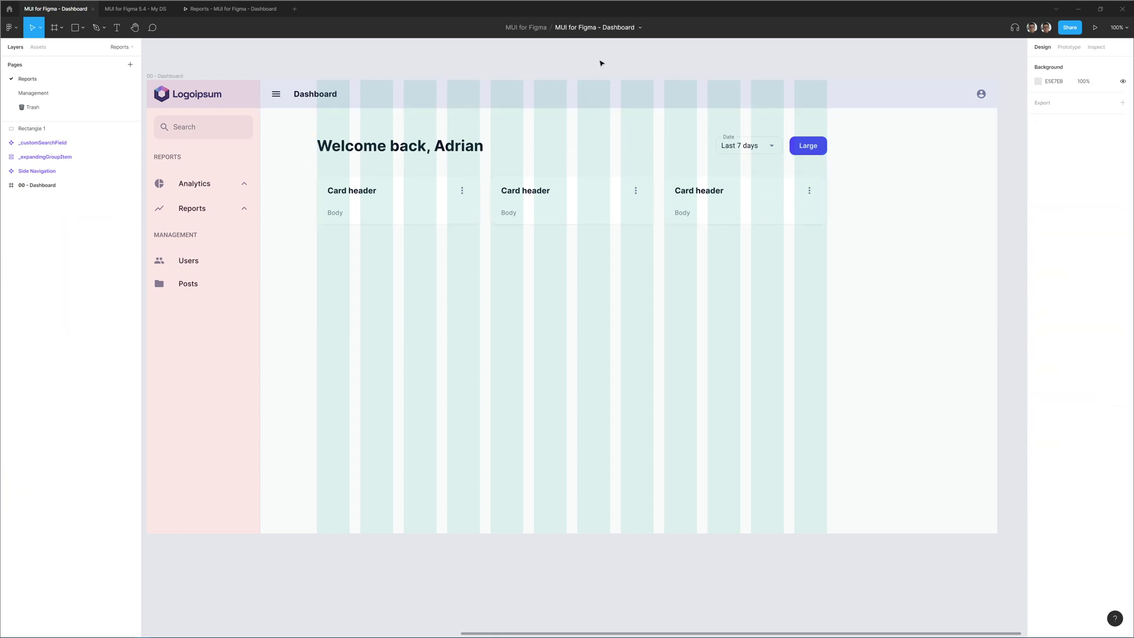
pyautogui.click(565, 266)
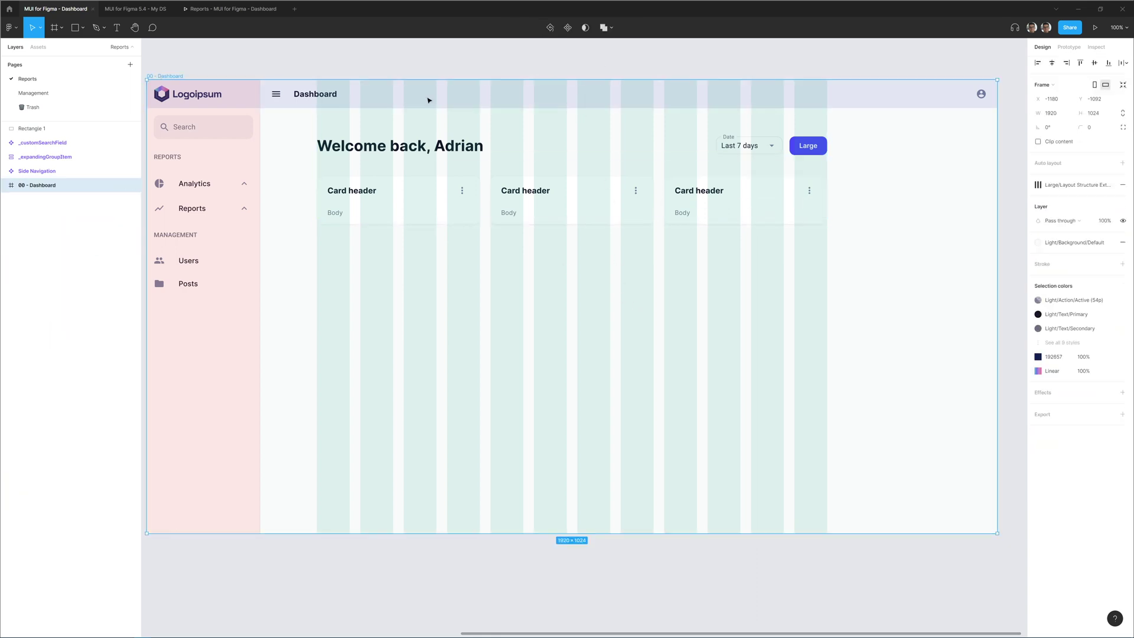
pyautogui.click(1094, 185)
# Detach the first card and its CardContent from their component instances
pyautogui.click(405, 212)
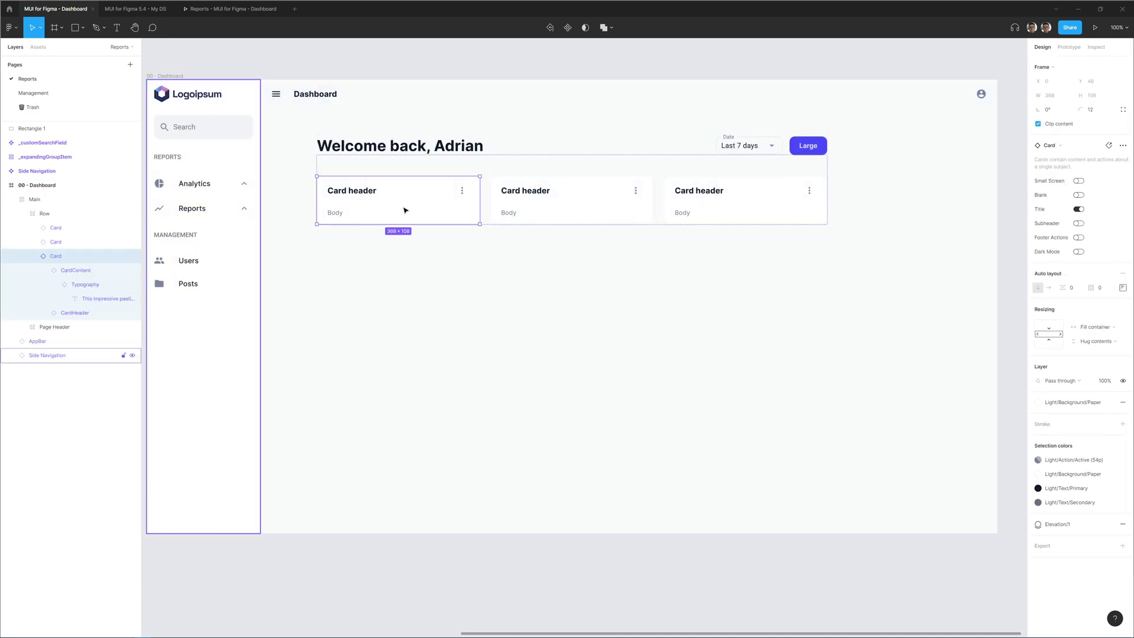
pyautogui.rightClick(450, 204)
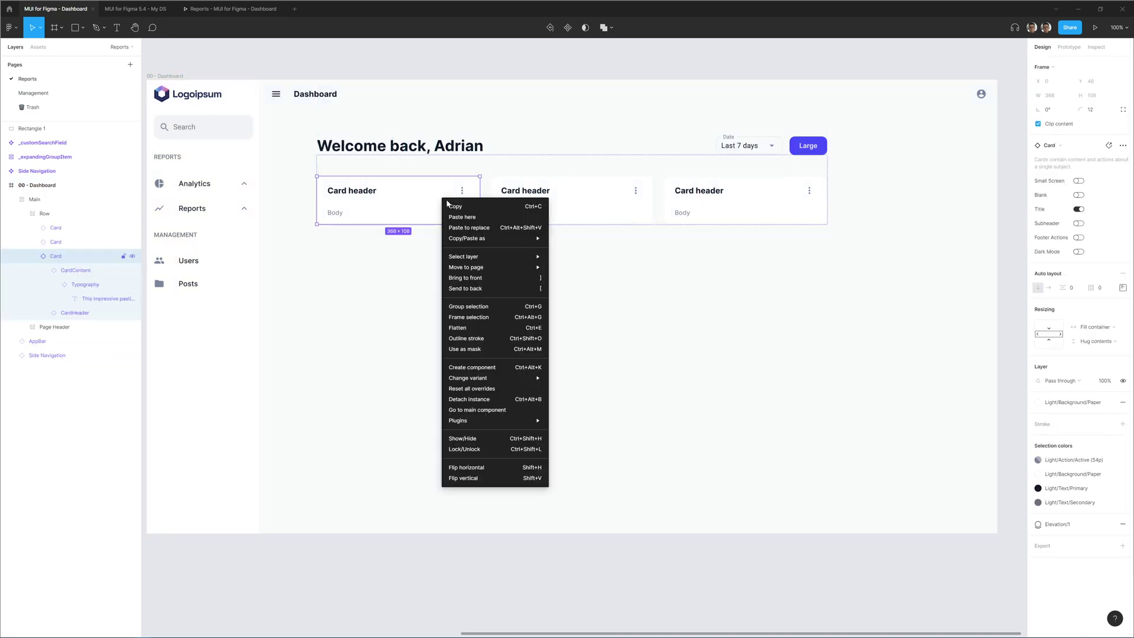
pyautogui.click(493, 399)
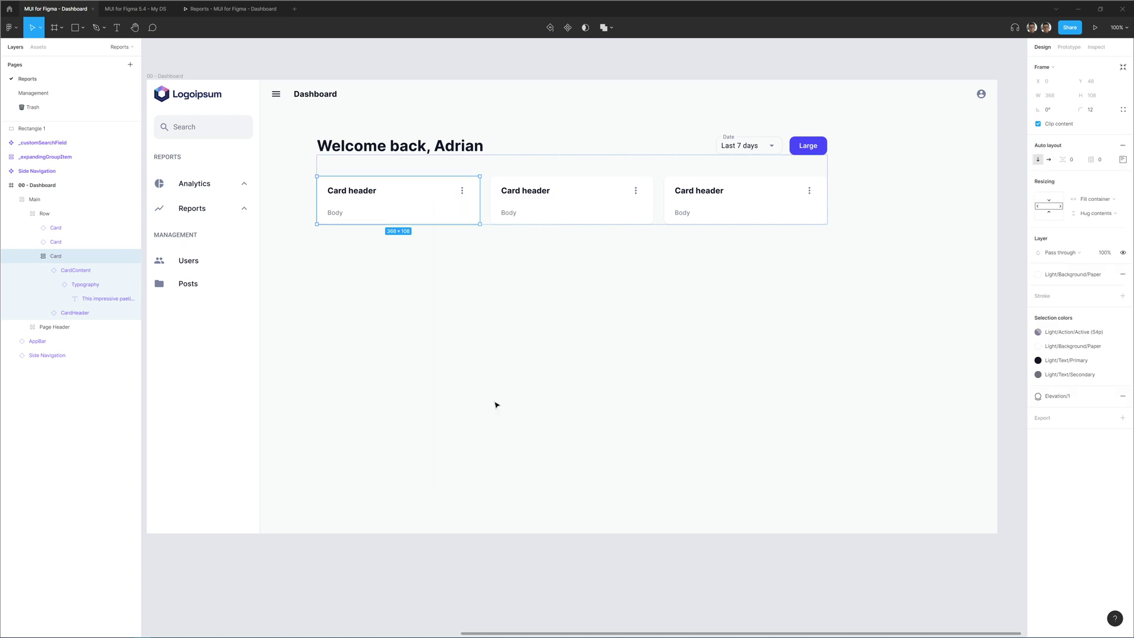
pyautogui.click(81, 275)
pyautogui.rightClick(67, 273)
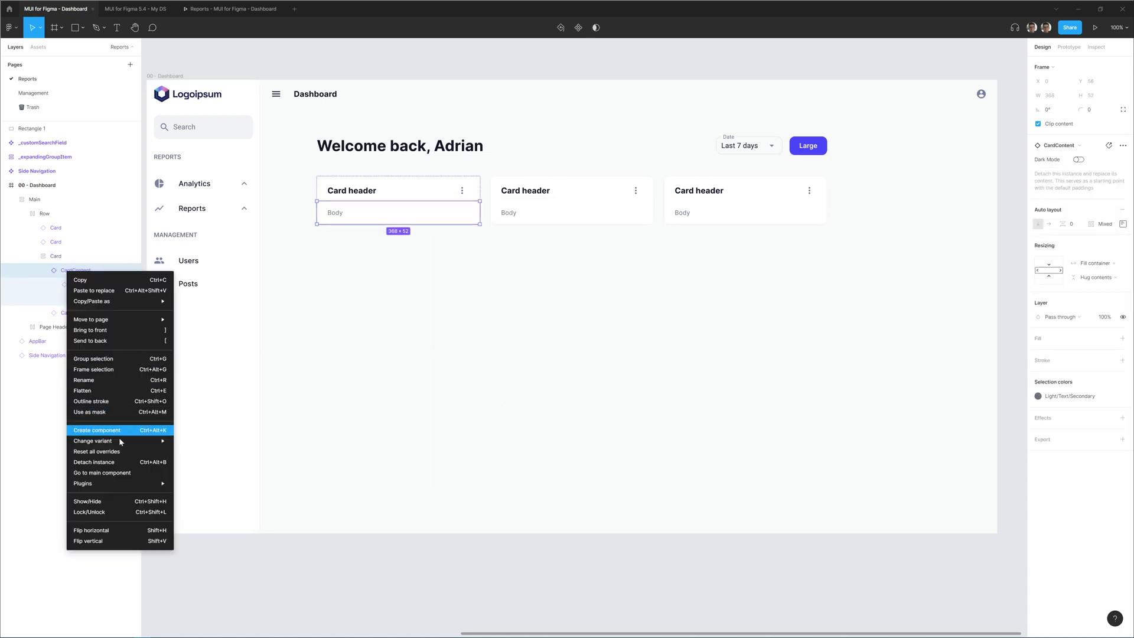
pyautogui.click(118, 461)
# Replace the Body text in the first card's CardContent with a Typography/H4 text reading 250
pyautogui.click(65, 288)
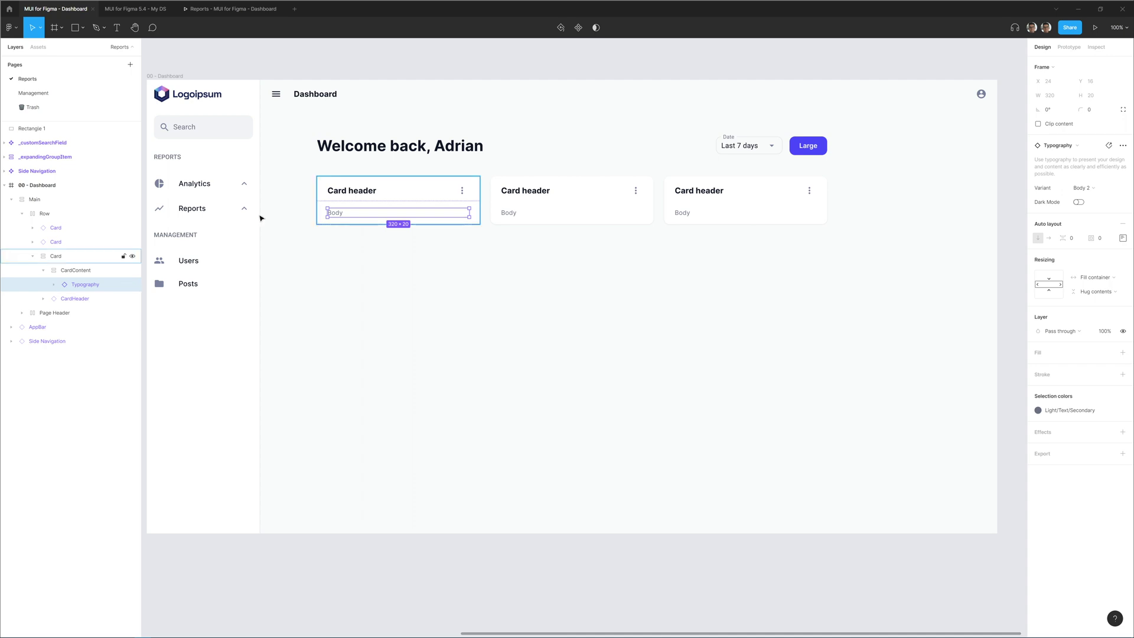
pyautogui.click(333, 219)
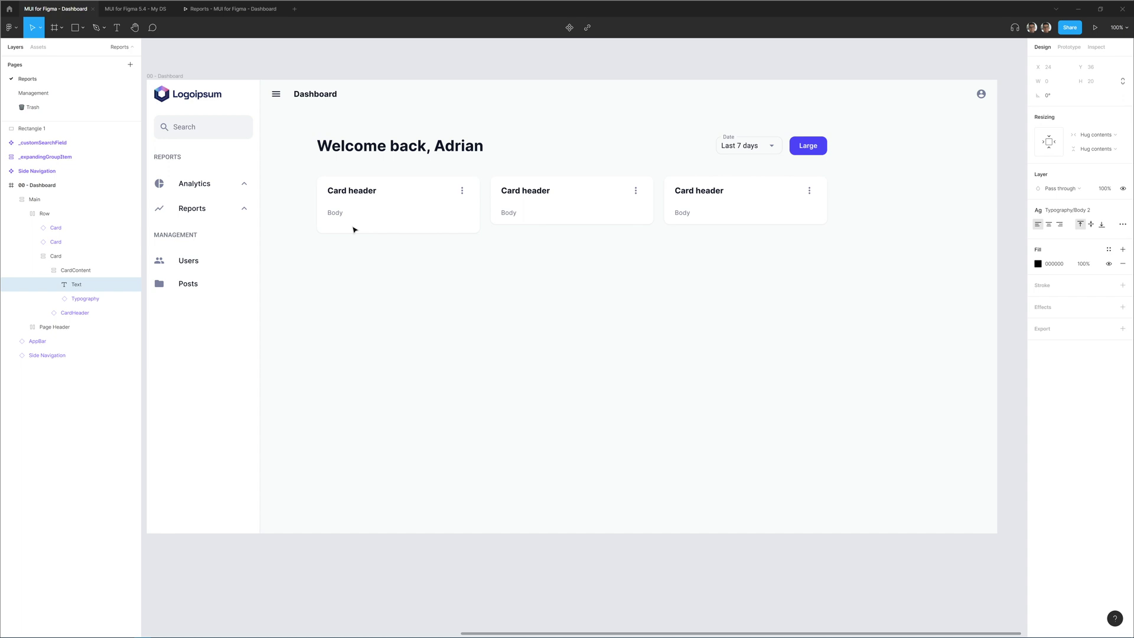
pyautogui.click(1078, 210)
pyautogui.click(1078, 265)
pyautogui.click(346, 214)
pyautogui.moveTo(347, 214); pyautogui.dragTo(354, 232)
pyautogui.press('Delete')
# Duplicate the 250 text below itself and wrap the copy in an auto-layout frame with 8 spacing and 8 top padding
pyautogui.click(332, 220)
pyautogui.hotkey('ctrl', 'd')
pyautogui.hotkey('shift', 'a')
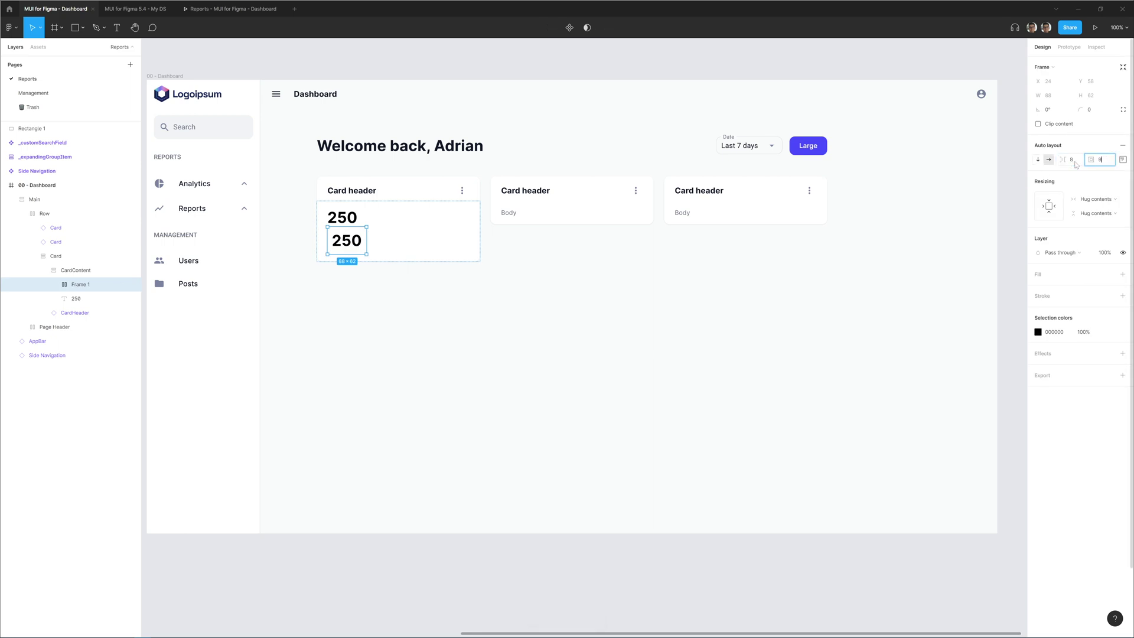
pyautogui.press('Return')
# Style the lower 250 as Body 2 in Light/Text/Secondary and choose a Light/Text colour style for the upper 250
pyautogui.click(1108, 210)
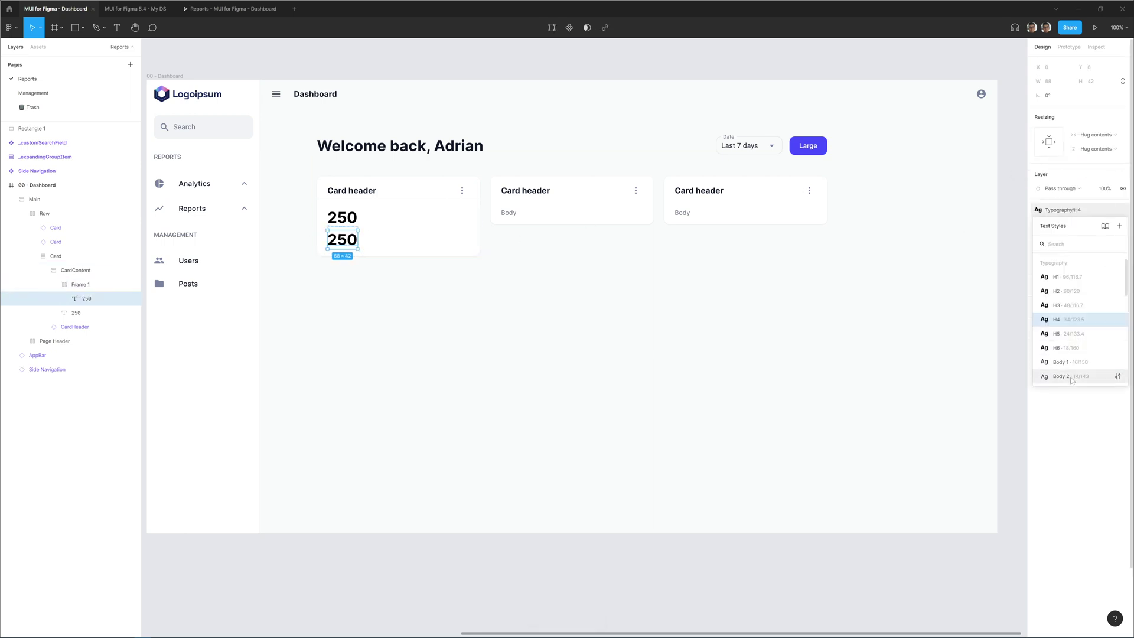
pyautogui.click(1069, 354)
pyautogui.click(1109, 249)
pyautogui.press('Tab')
pyautogui.scroll(-5, 1072, 378)
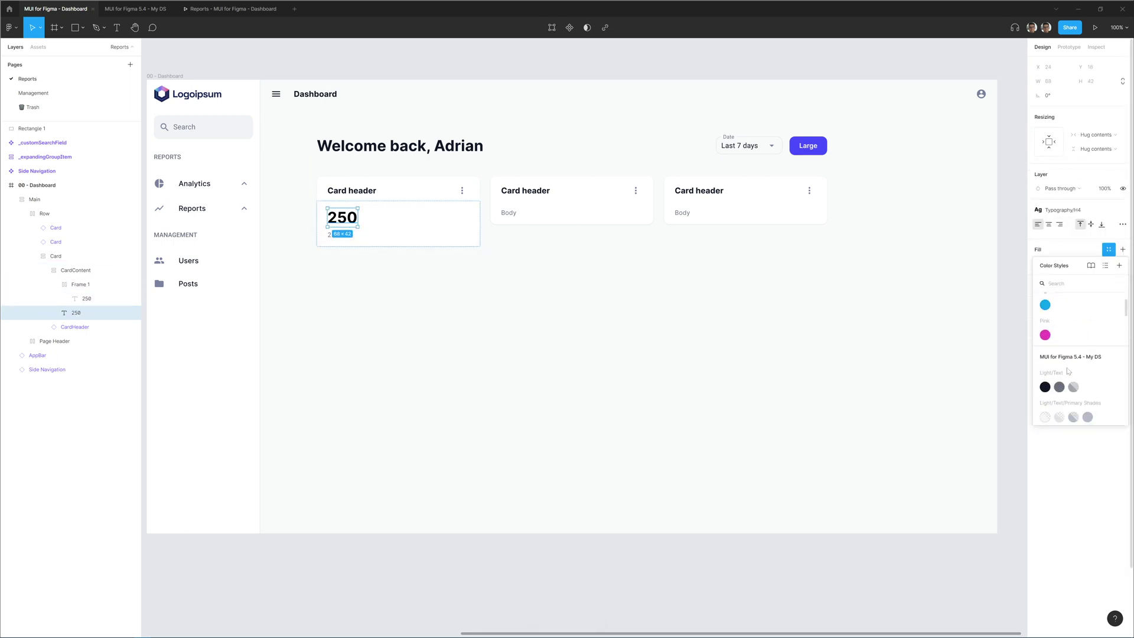
# Rename the lower text's frame as Percentage and insert an Icon component before its text
pyautogui.doubleClick(81, 285)
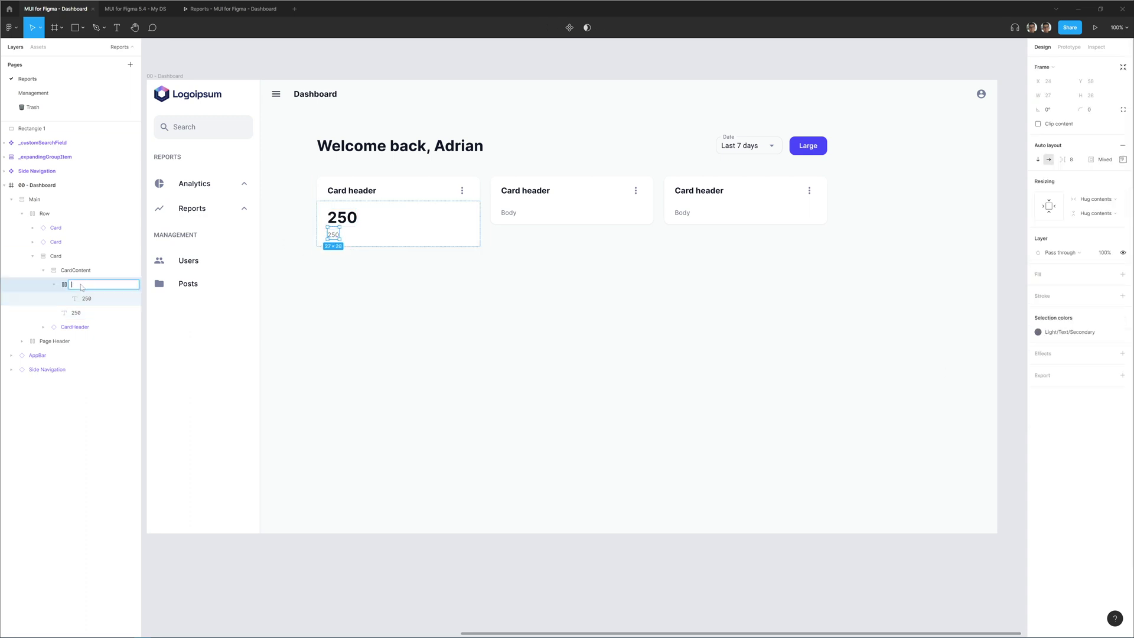
pyautogui.click(38, 46)
pyautogui.moveTo(71, 148); pyautogui.dragTo(342, 238)
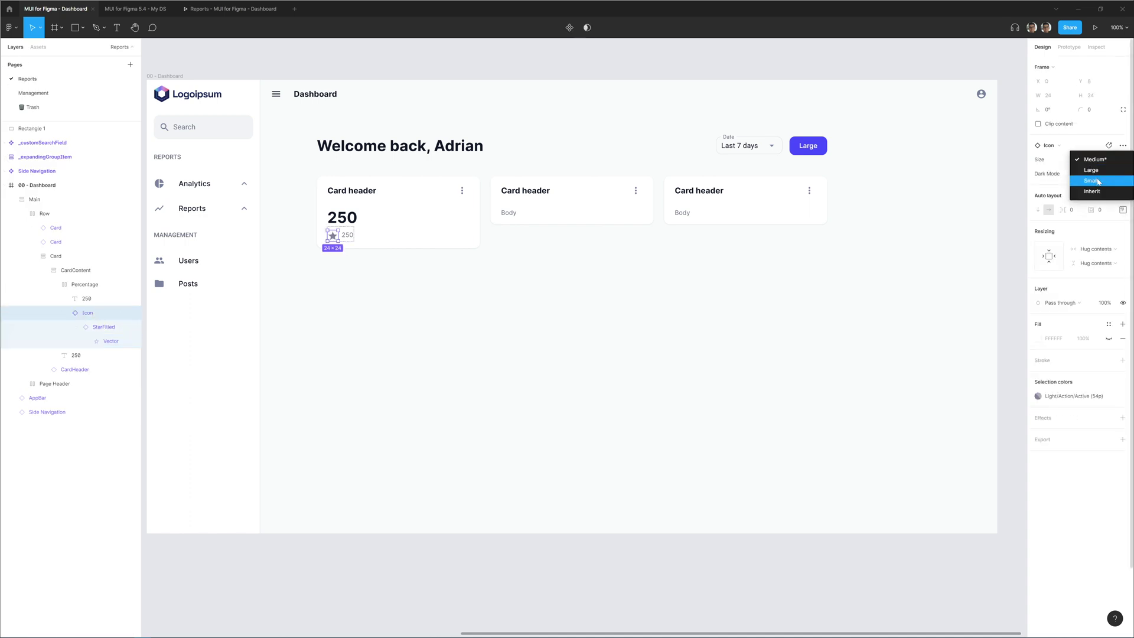
# Turn the icon into a Small ArrowUpwardFilled and change the text beside it to 8% vs last month
pyautogui.click(1054, 146)
pyautogui.click(1069, 212)
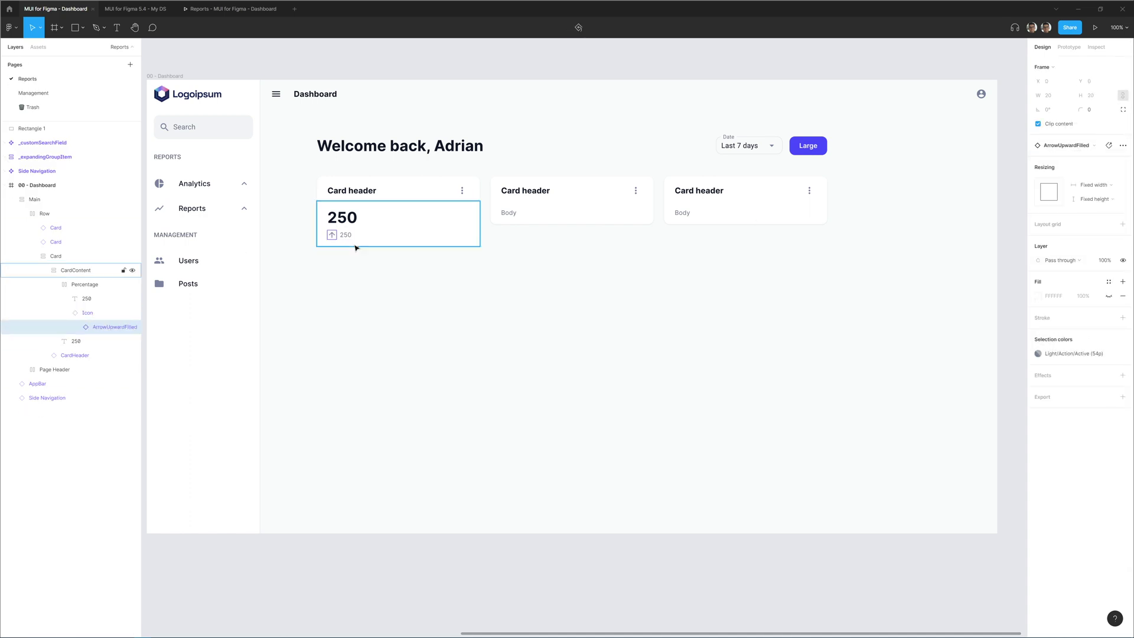
pyautogui.doubleClick(345, 234)
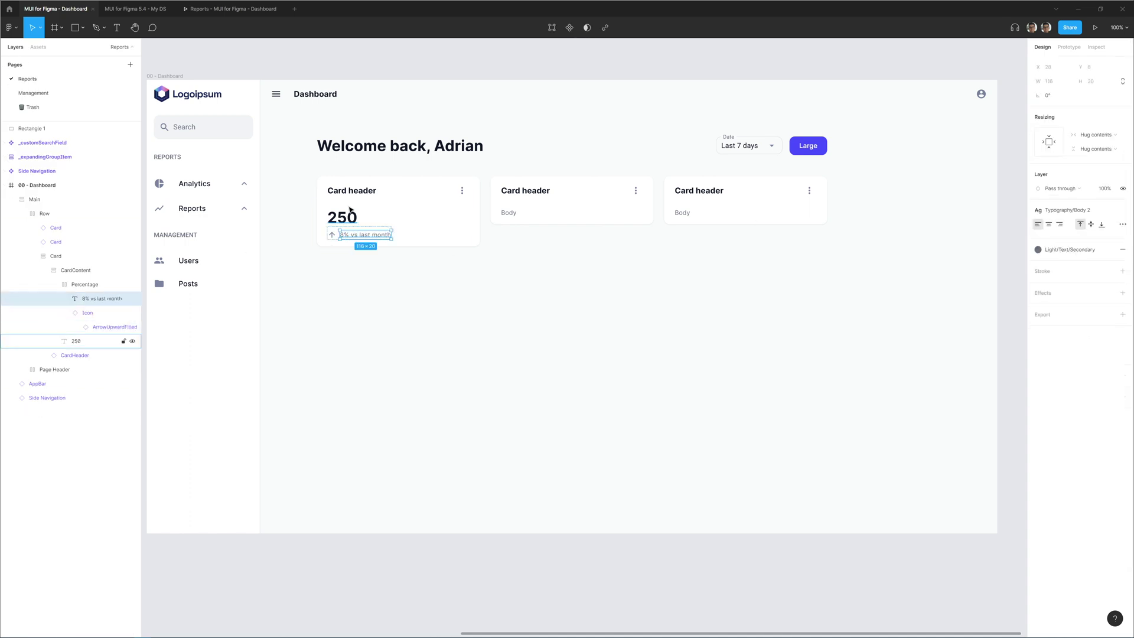
# Colour the upward arrow icon beside the percentage text with the Light/Success/Light style
pyautogui.click(332, 234)
pyautogui.click(1075, 397)
pyautogui.write('succ')
pyautogui.click(959, 508)
# Wrap the 250 text and the Percentage frame together in an auto-layout frame named Text
pyautogui.click(361, 236)
pyautogui.click(65, 313)
pyautogui.click(59, 287)
pyautogui.hotkey('ctrl', 'a')
pyautogui.hotkey('shift', 'a')
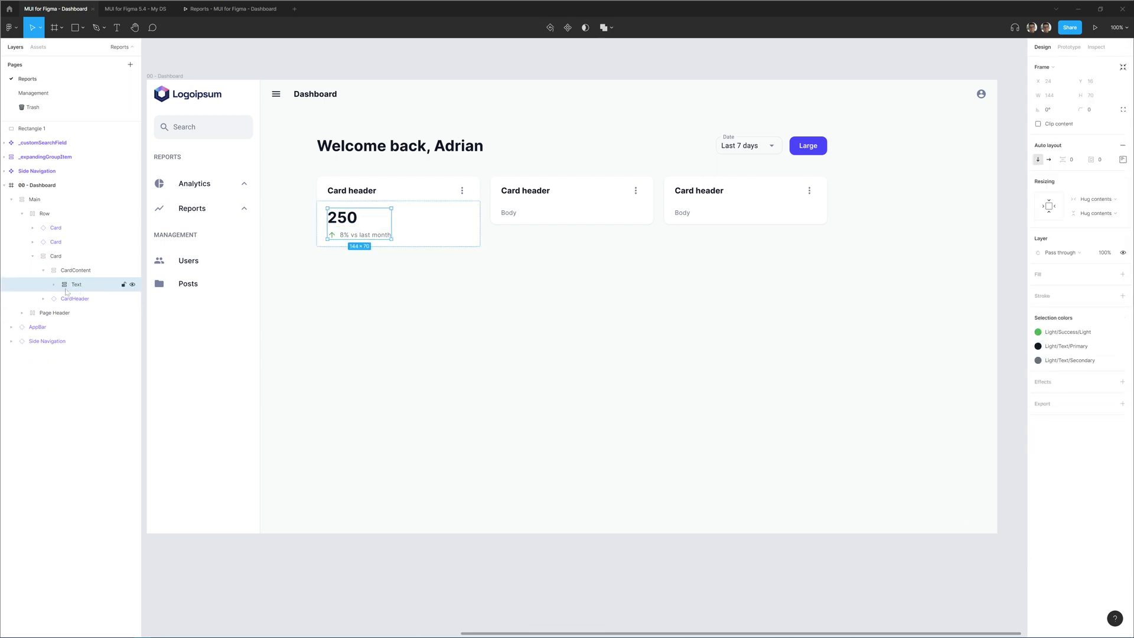
# Arrange the first card's content horizontally and make its Text frame fill the container width
pyautogui.click(75, 270)
pyautogui.press('Return')
pyautogui.click(1095, 199)
pyautogui.click(1092, 202)
# Insert a _chartData component beside the text inside the first card's content
pyautogui.click(38, 46)
pyautogui.moveTo(28, 94); pyautogui.dragTo(565, 372)
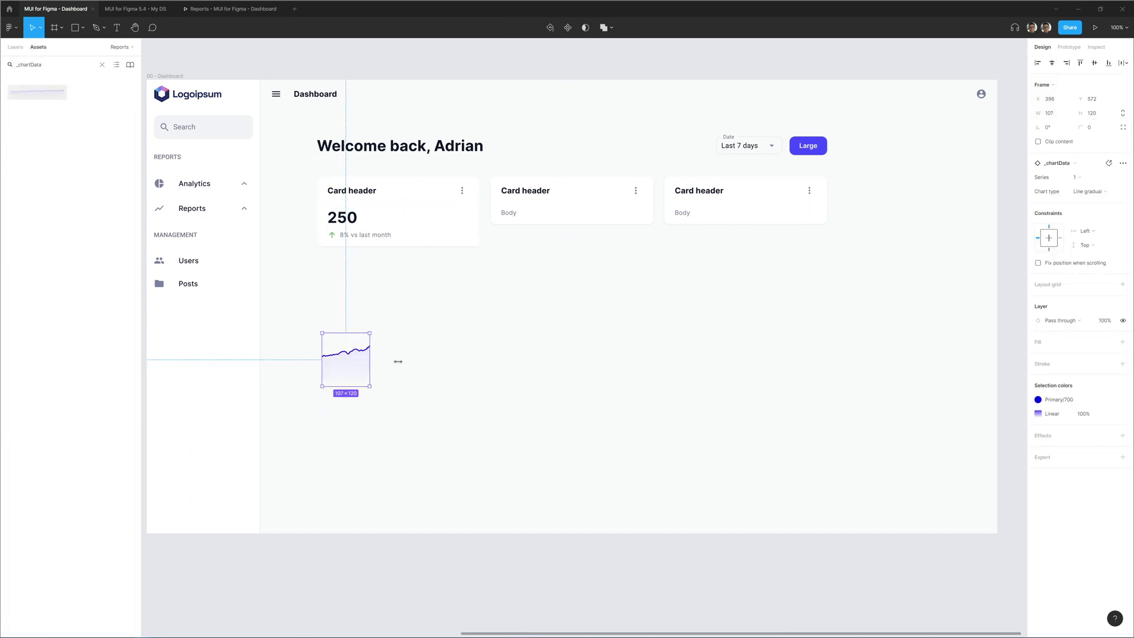
pyautogui.moveTo(346, 360); pyautogui.dragTo(385, 227)
pyautogui.hotkey('alt', '1')
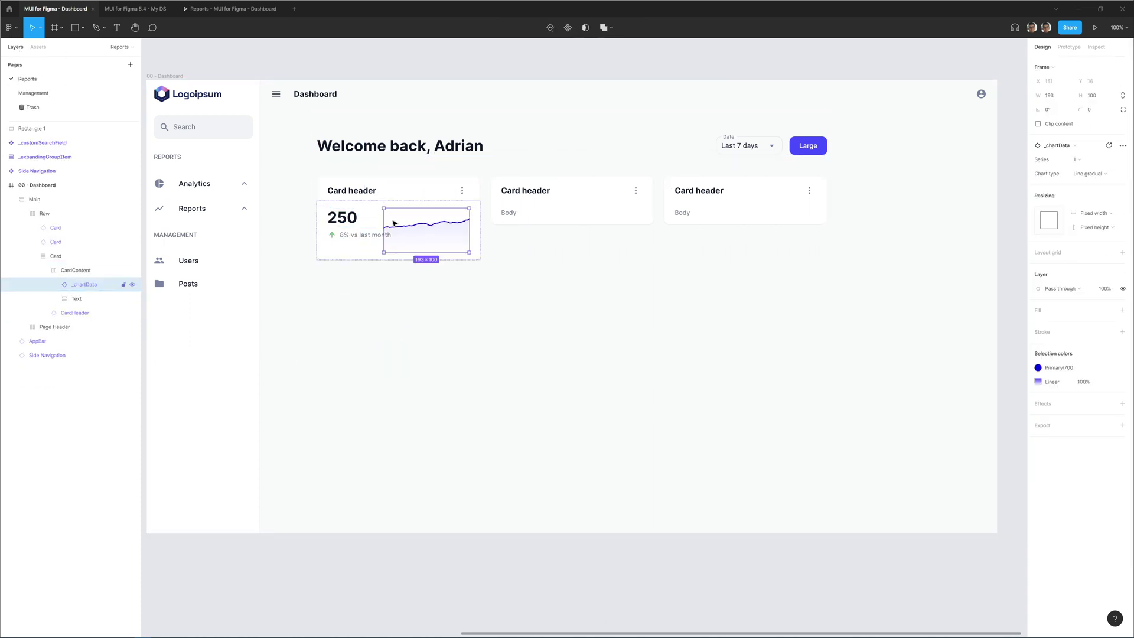
# Set the first card's chart to a height of 70 and make it share the content width with the text
pyautogui.press('Tab')
pyautogui.press('Tab')
pyautogui.hotkey('shift', 'Tab')
pyautogui.click(434, 226)
pyautogui.click(434, 226)
pyautogui.click(433, 70)
pyautogui.hscroll(3, 366, 230)
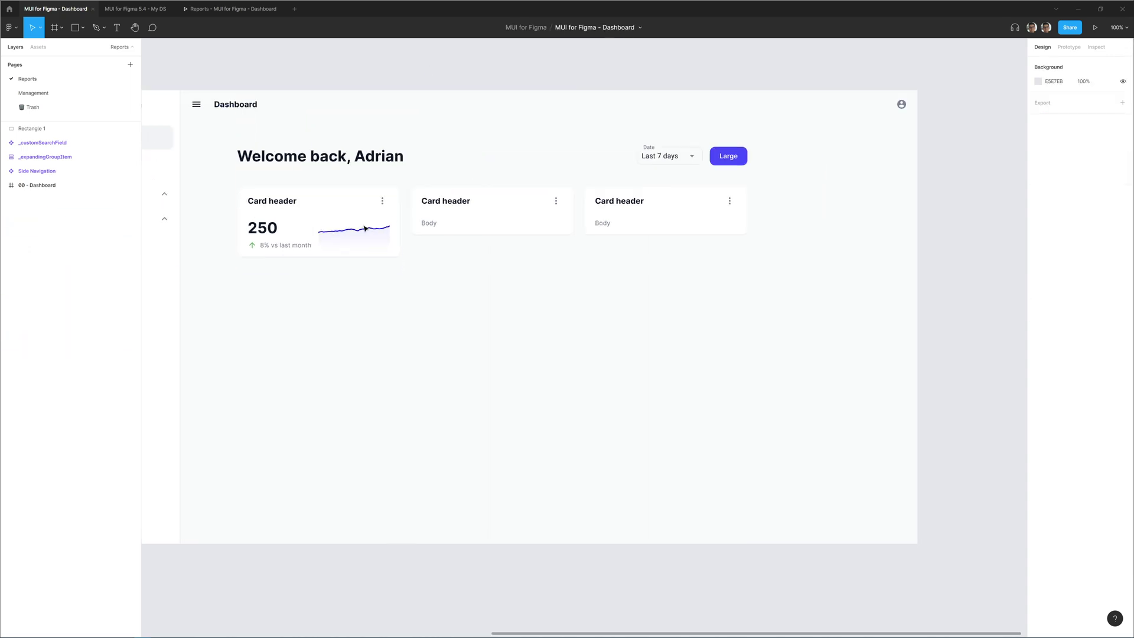
# Draw a frame about 290 × 166 beside the dashboard and name it _statsCardsContent
pyautogui.doubleClick(454, 249)
pyautogui.hscroll(10, 461, 239)
pyautogui.press('f')
pyautogui.moveTo(441, 173); pyautogui.dragTo(570, 246)
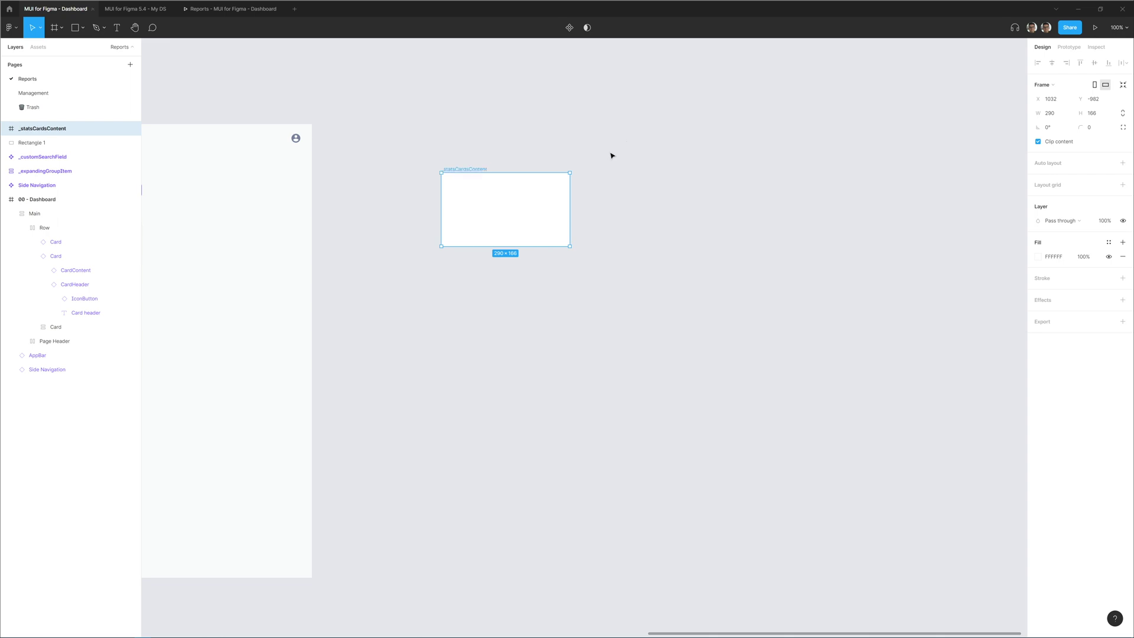
# Copy the first card's text and chart into the _statsCardsContent frame
pyautogui.hscroll(-10, 611, 156)
pyautogui.click(413, 248)
pyautogui.hotkey('ctrl', 'c')
pyautogui.hscroll(10, 291, 286)
pyautogui.hotkey('ctrl', 'v')
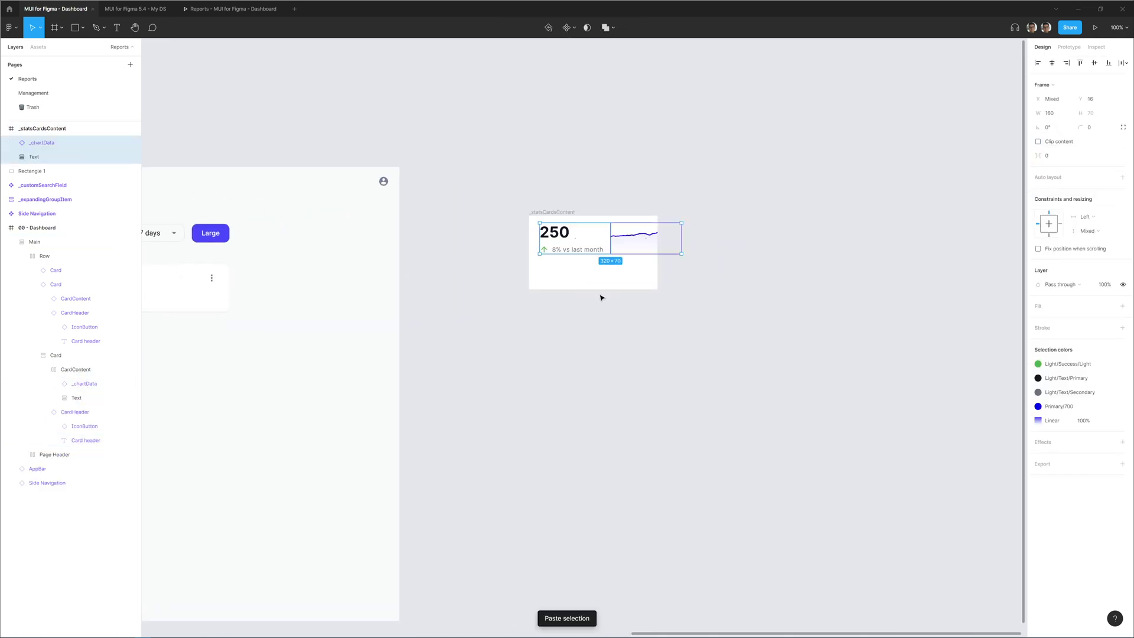
# Turn _statsCardsContent into a horizontal auto-layout component whose text and chart fill the container width
pyautogui.hotkey('shift', 'a')
pyautogui.hotkey('ctrl', 'alt', 'k')
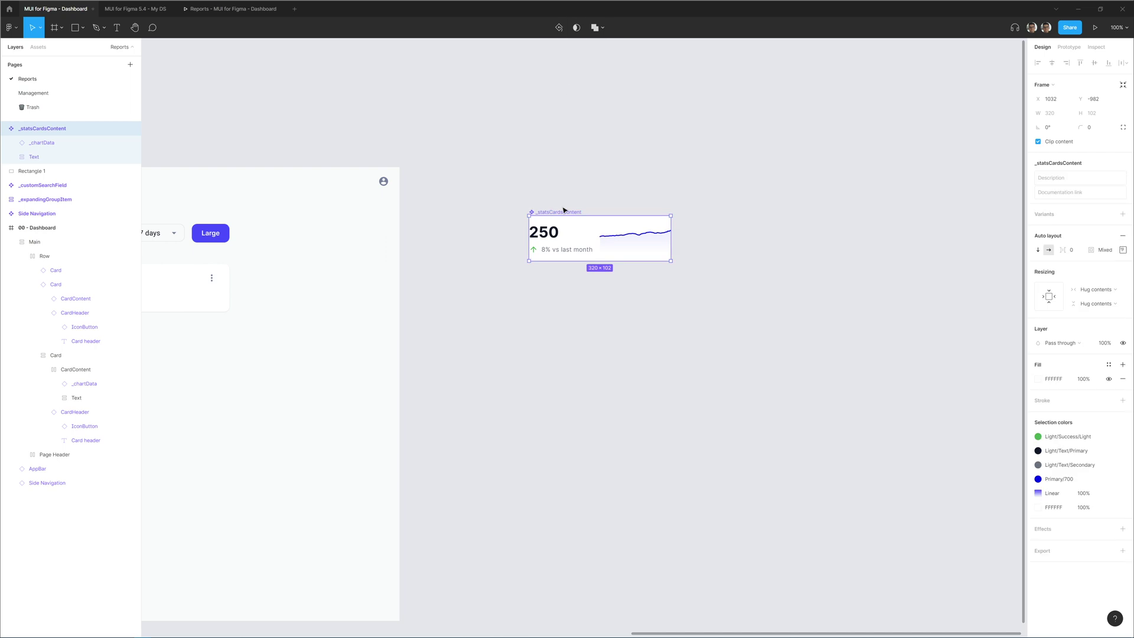
pyautogui.doubleClick(622, 248)
pyautogui.click(1095, 172)
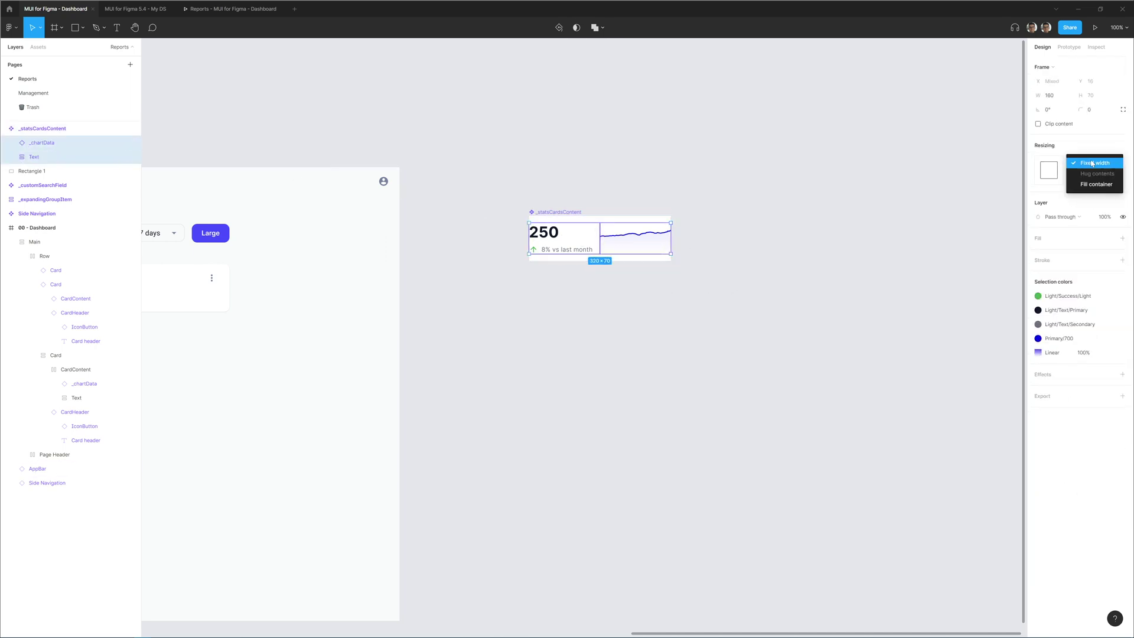
pyautogui.click(1092, 177)
pyautogui.press('Escape')
# Set the padding of _statsCardsContent to 0 and move the component level with the dashboard's upper edge
pyautogui.click(1105, 251)
pyautogui.write('0')
pyautogui.press('Return')
pyautogui.moveTo(552, 212); pyautogui.dragTo(972, 142)
pyautogui.rightClick(540, 165)
pyautogui.click(576, 175)
pyautogui.click(552, 150)
# Swap the second card's Body text for _statsCardsContent, with width filling the container and height hugging its contents
pyautogui.click(331, 293)
pyautogui.doubleClick(331, 294)
pyautogui.click(1055, 148)
pyautogui.write('_c')
pyautogui.click(1068, 211)
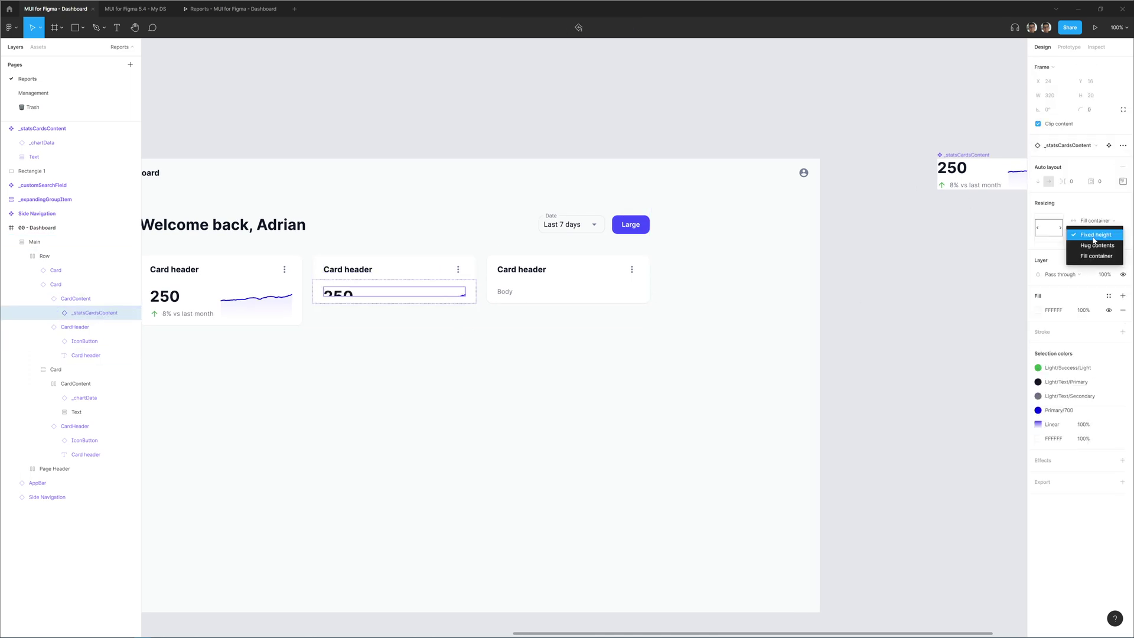
pyautogui.press('Escape')
pyautogui.moveTo(389, 141); pyautogui.dragTo(522, 131)
# Swap the third card's Body text for _statsCardsContent and fit it to the card's width and its own content height
pyautogui.click(547, 263)
pyautogui.doubleClick(519, 296)
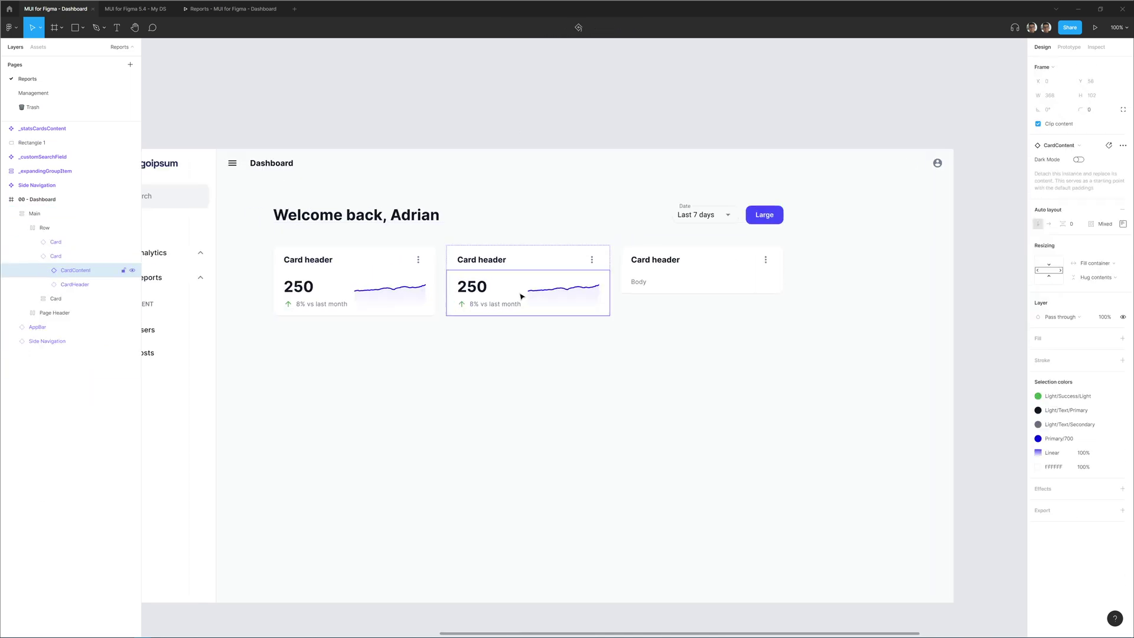
pyautogui.click(645, 288)
pyautogui.doubleClick(646, 288)
pyautogui.click(1083, 151)
pyautogui.click(1083, 196)
pyautogui.click(1073, 160)
pyautogui.click(1081, 212)
# Replace the manually built first card by deleting it and duplicating one of the component-based cards in the row
pyautogui.click(315, 267)
pyautogui.press('Delete')
pyautogui.click(400, 293)
pyautogui.hotkey('ctrl', 'd')
# Title the three statistic cards Sales, Revenue and Avg. product value
pyautogui.doubleClick(310, 267)
pyautogui.write('Sales')
pyautogui.click(487, 259)
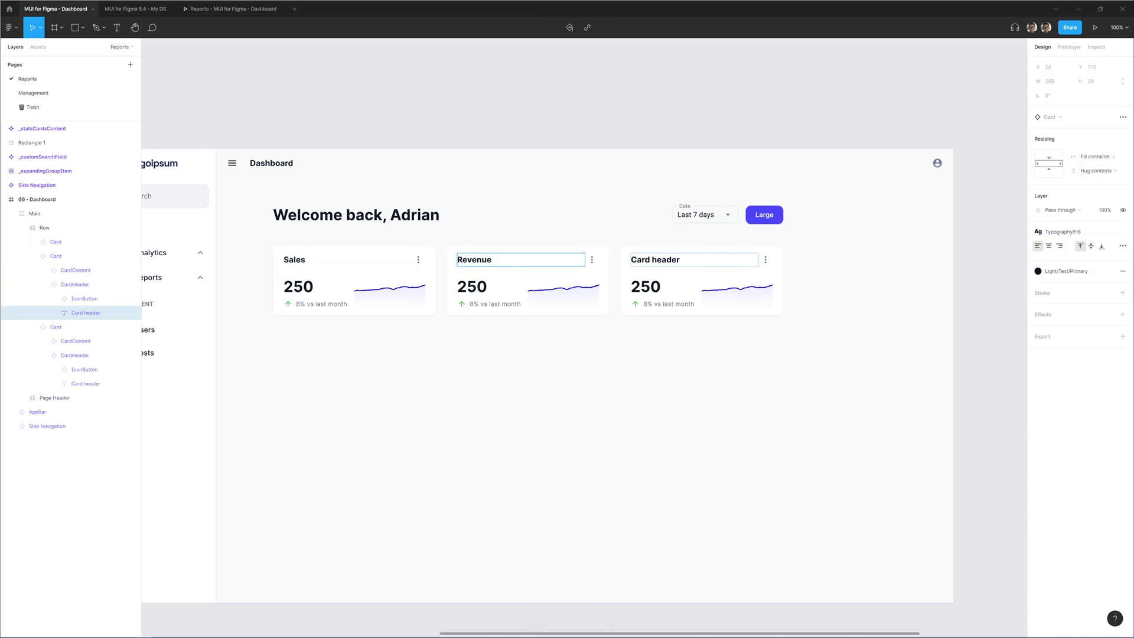
pyautogui.click(656, 260)
pyautogui.write('Avg. product value')
pyautogui.press('Escape')
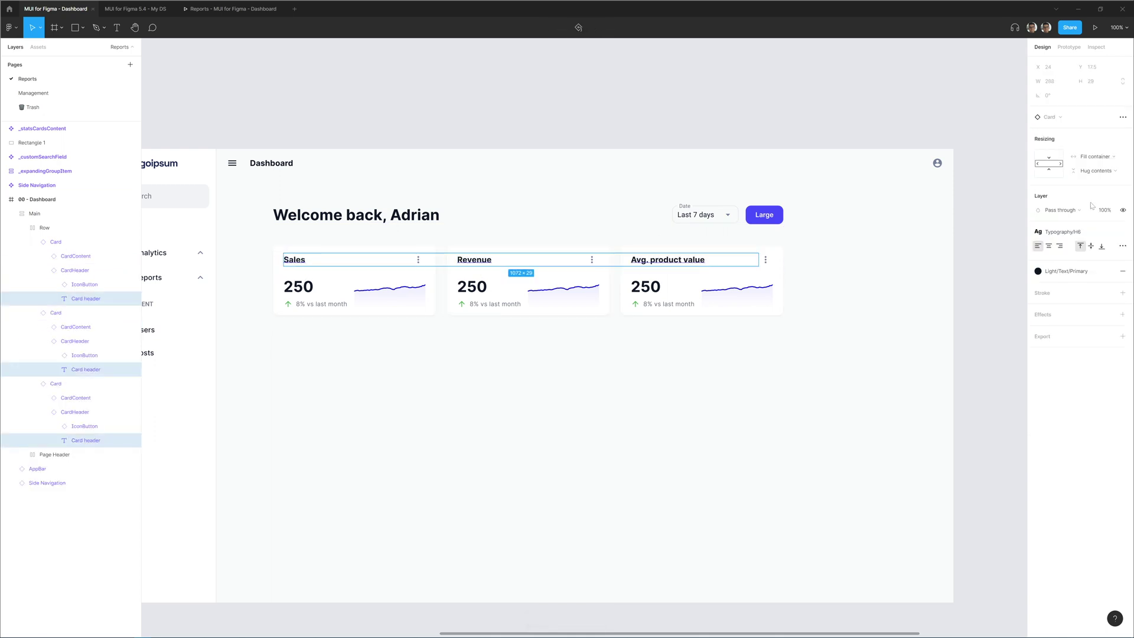
# Insert a Card component below the statistic cards and wrap it in its own frame
pyautogui.click(501, 130)
pyautogui.scroll(-3, 501, 131)
pyautogui.hscroll(-1, 480, 286)
pyautogui.hotkey('alt', '2')
pyautogui.moveTo(71, 147); pyautogui.dragTo(528, 311)
pyautogui.rightClick(45, 227)
pyautogui.click(74, 232)
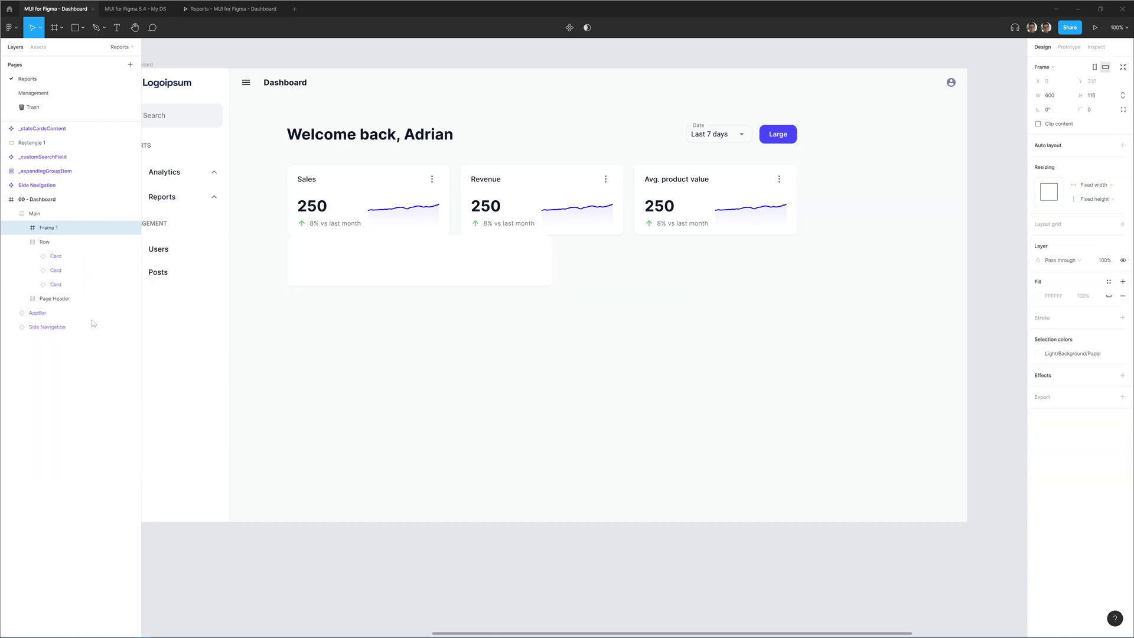
# Turn the new card's frame into an auto-layout Row with 24 top padding that fills the container width
pyautogui.click(1122, 145)
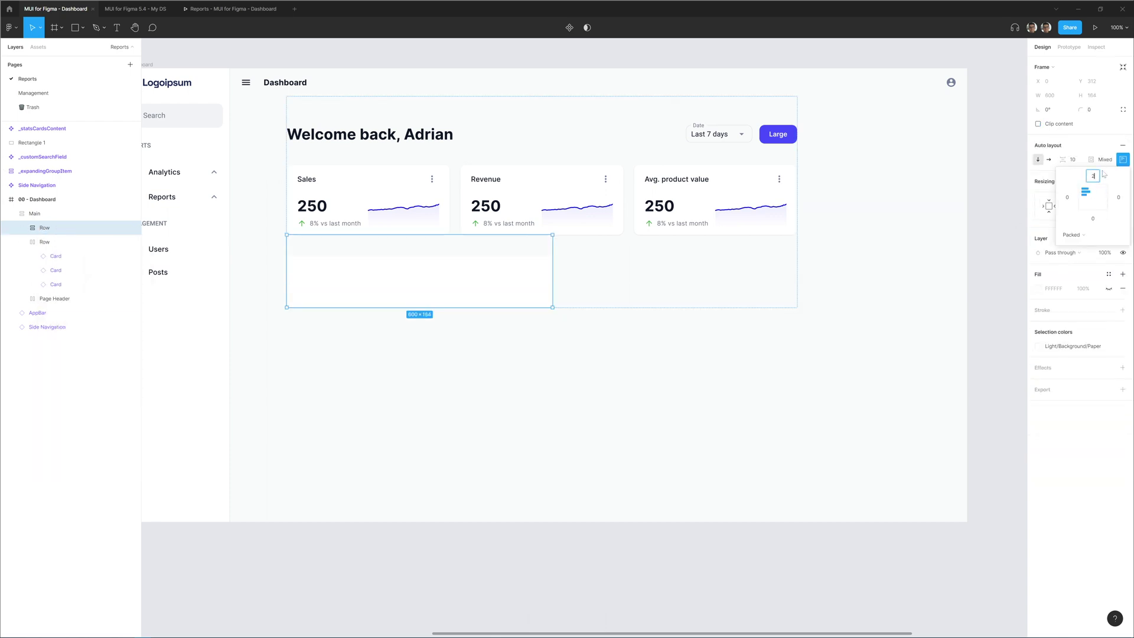
pyautogui.click(1095, 199)
pyautogui.click(1095, 213)
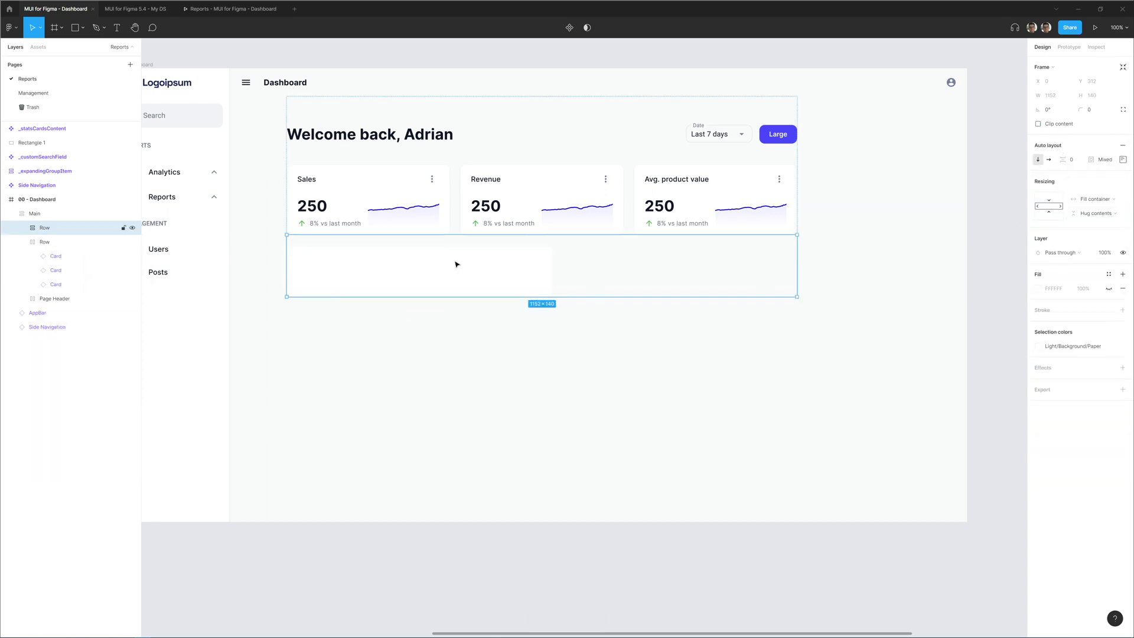
# Make the new card fill the row's width and switch on its title
pyautogui.click(455, 263)
pyautogui.click(1096, 326)
pyautogui.click(1093, 348)
pyautogui.click(1078, 209)
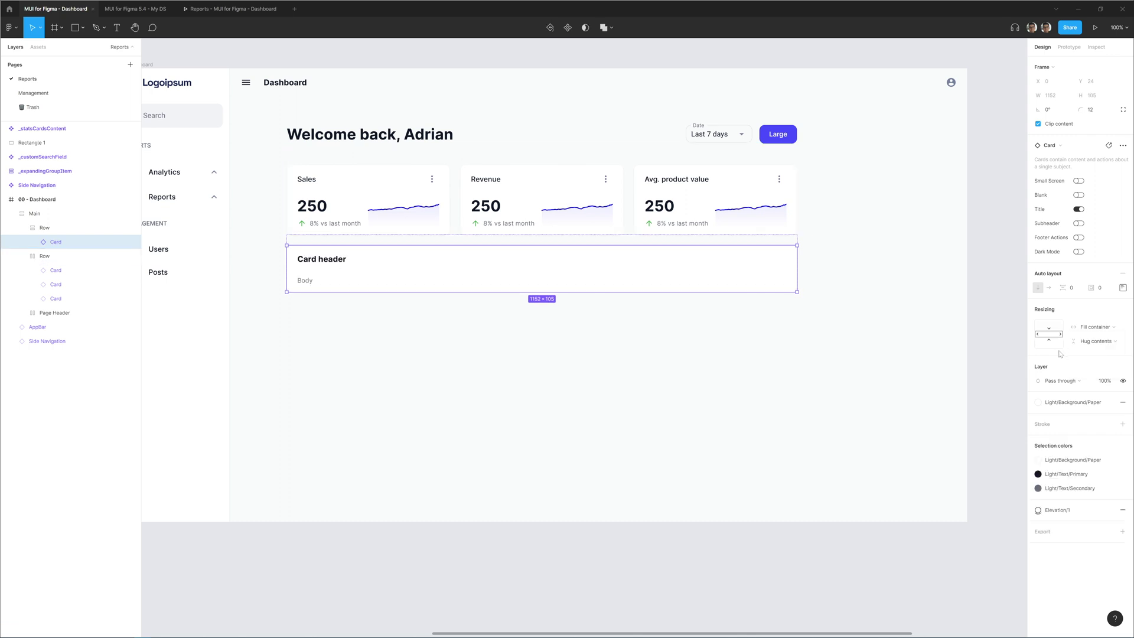
# Title the wide card Latest blog posts
pyautogui.doubleClick(331, 263)
pyautogui.write('Latest blog posts')
pyautogui.press('Escape')
pyautogui.click(779, 260)
# Draw a frame about 986 × 287 below the _statsCardsContent component and name it _blogPostsTable
pyautogui.hscroll(10, 384, 238)
pyautogui.press('f')
pyautogui.moveTo(389, 223); pyautogui.dragTo(826, 351)
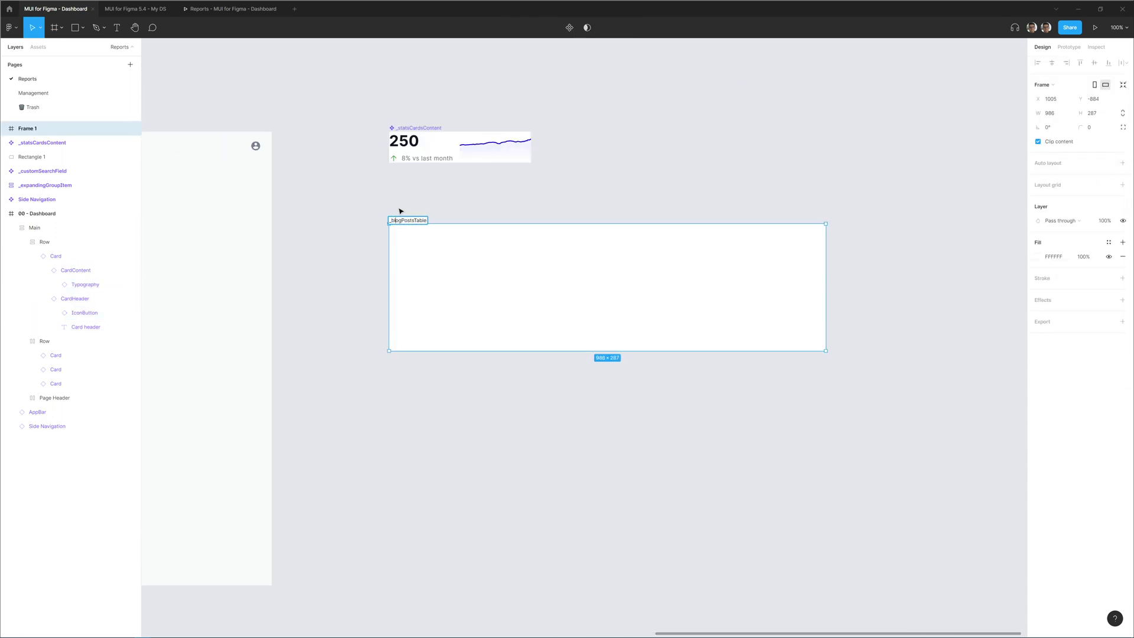
pyautogui.press('Return')
# Insert a Table component from the library into the _blogPostsTable frame
pyautogui.hotkey('alt', '2')
pyautogui.write('table')
pyautogui.moveTo(453, 262); pyautogui.dragTo(440, 257)
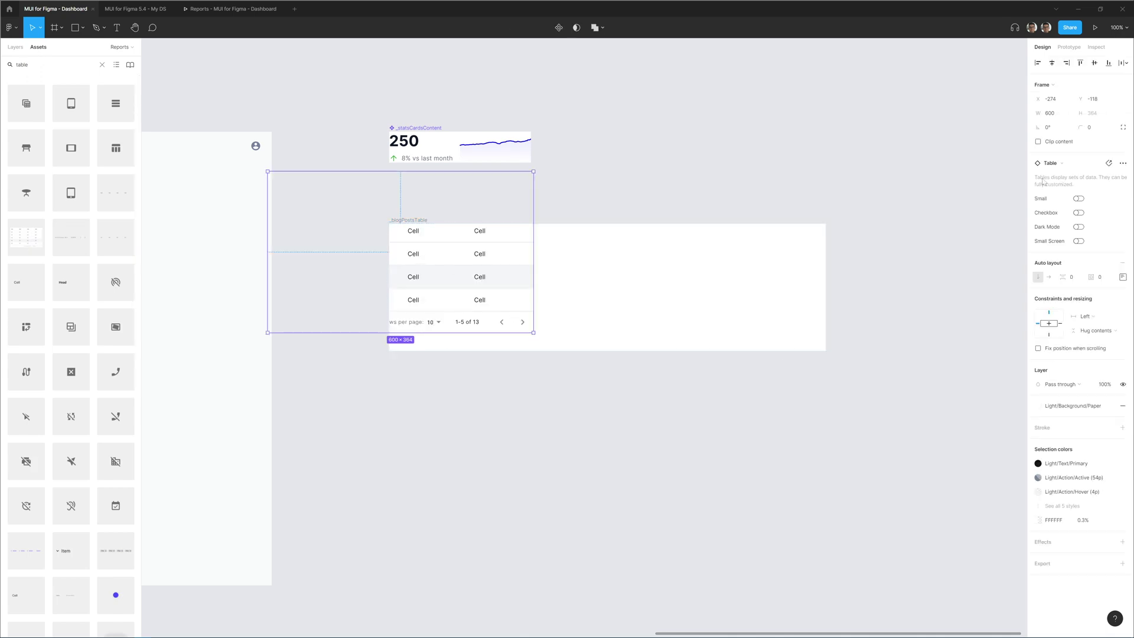
# Give _blogPostsTable auto layout with 0 padding, a 1152 width and a filling table, move it up and make it a component
pyautogui.hotkey('shift', 'a')
pyautogui.click(1094, 205)
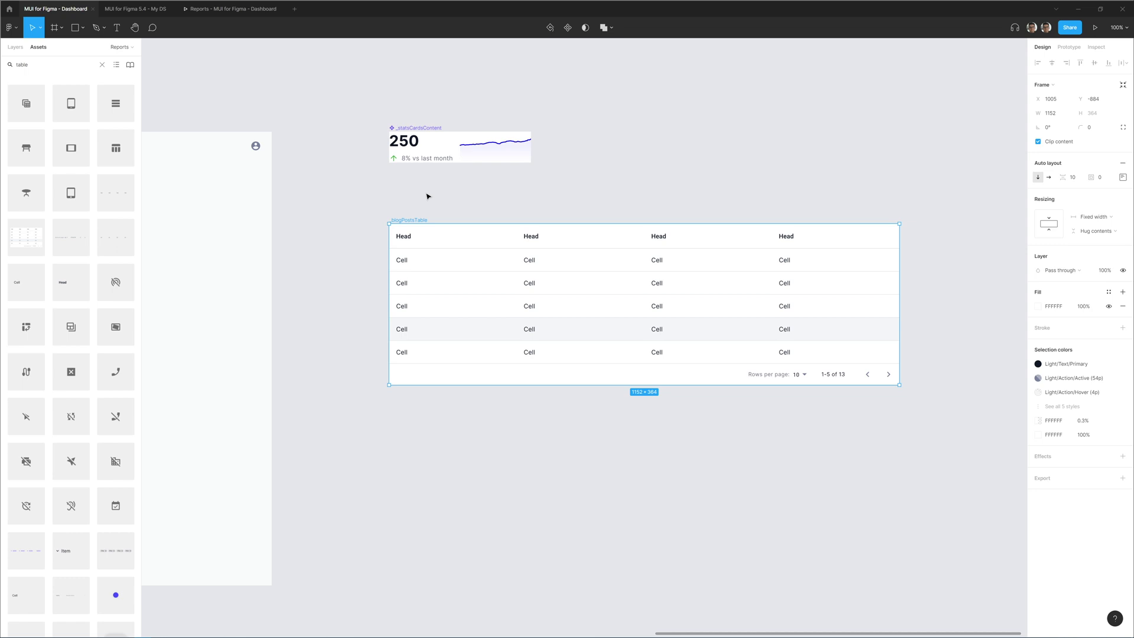
pyautogui.moveTo(410, 223); pyautogui.dragTo(409, 185)
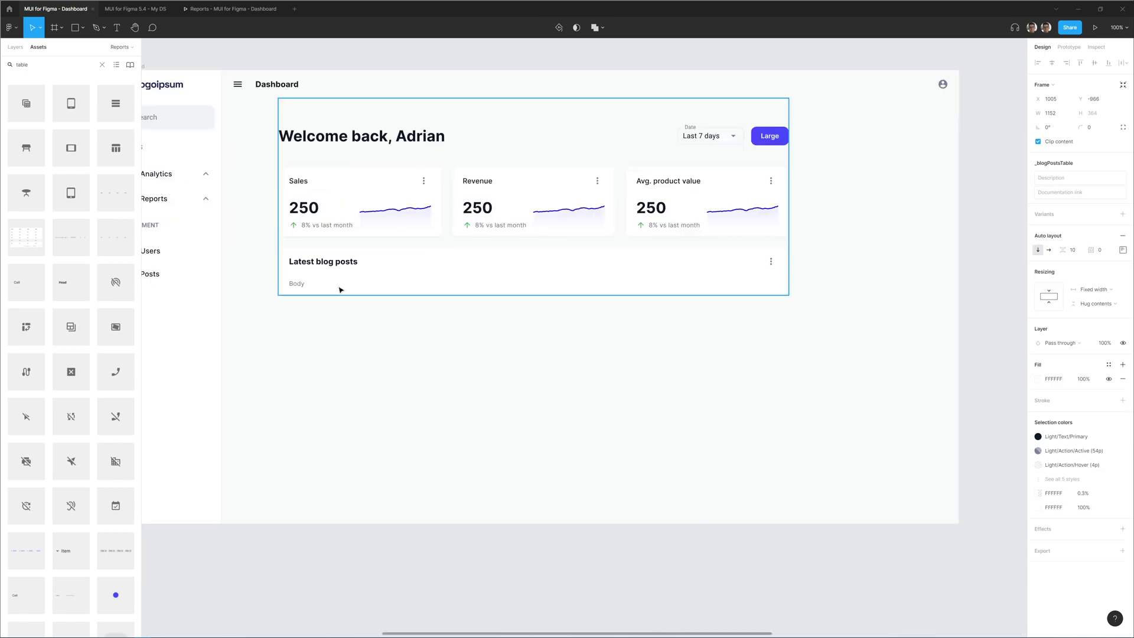
# Swap the Body text in the Latest blog posts card for the _blogPostsTable component, filling the card's width
pyautogui.keyDown('ctrl'); pyautogui.click(341, 289); pyautogui.keyUp('ctrl')
pyautogui.hotkey('alt', '1')
pyautogui.click(1054, 145)
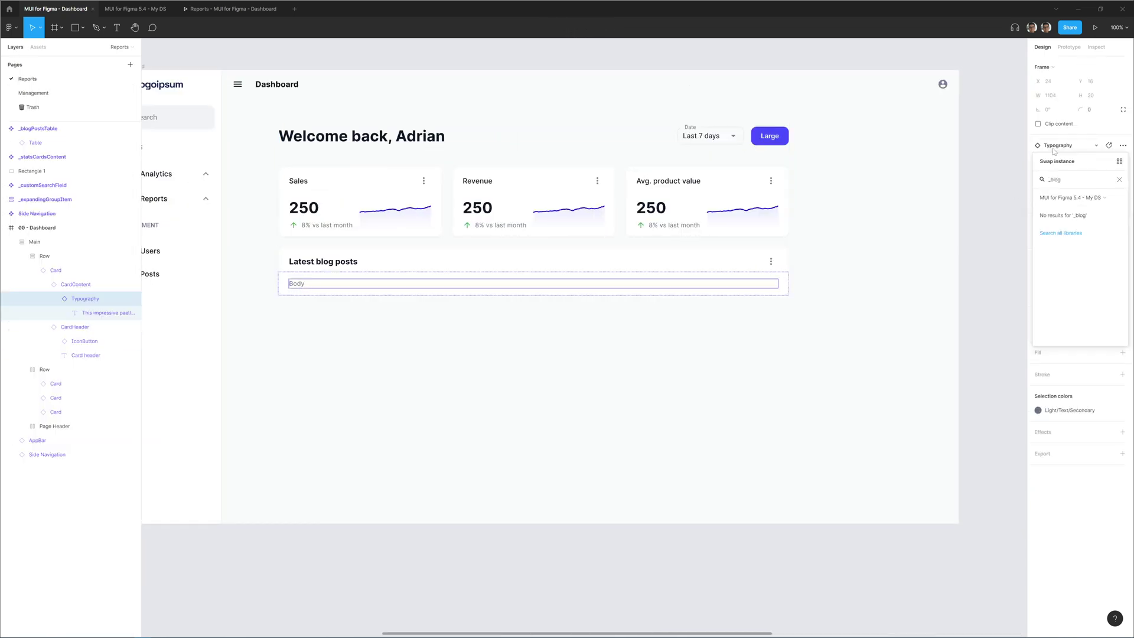
pyautogui.click(1072, 211)
pyautogui.click(331, 313)
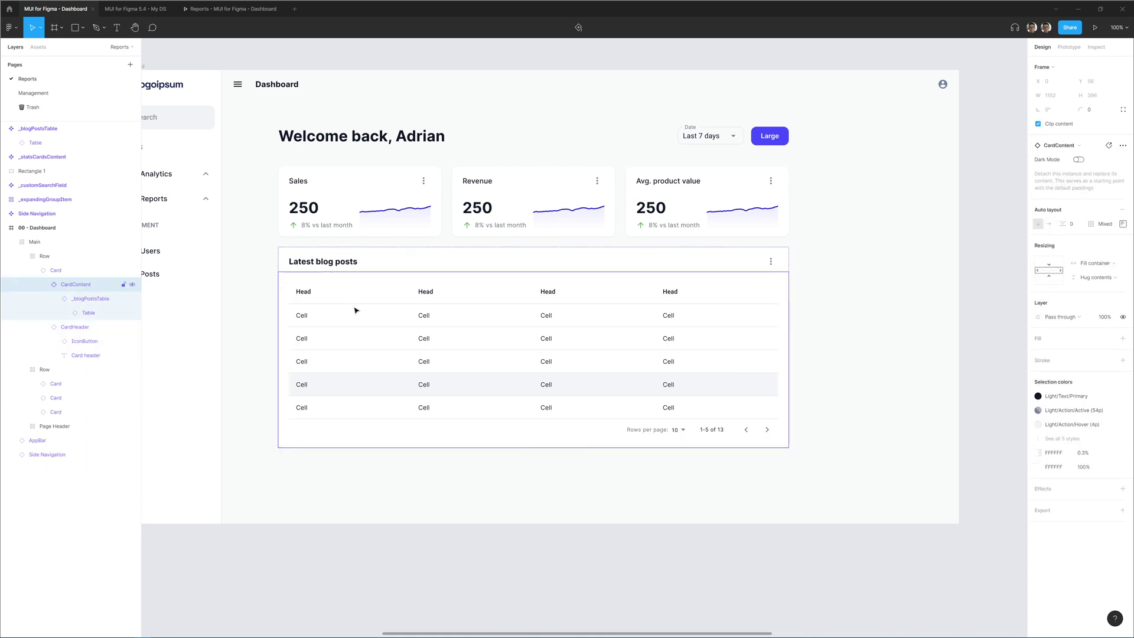
# Remove the hover highlight from the fourth body row in the _blogPostsTable component
pyautogui.click(564, 559)
pyautogui.hscroll(10, 362, 357)
pyautogui.scroll(2, 362, 357)
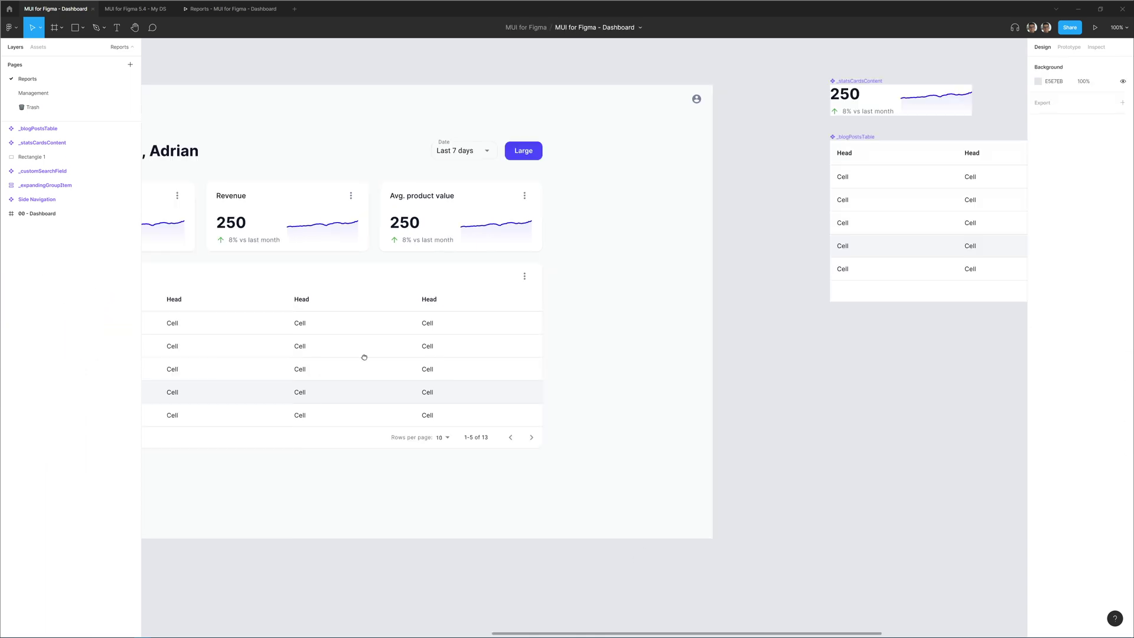
pyautogui.keyDown('ctrl'); pyautogui.click(413, 287); pyautogui.keyUp('ctrl')
pyautogui.click(585, 415)
pyautogui.scroll(-3, 586, 366)
pyautogui.hscroll(-3, 587, 366)
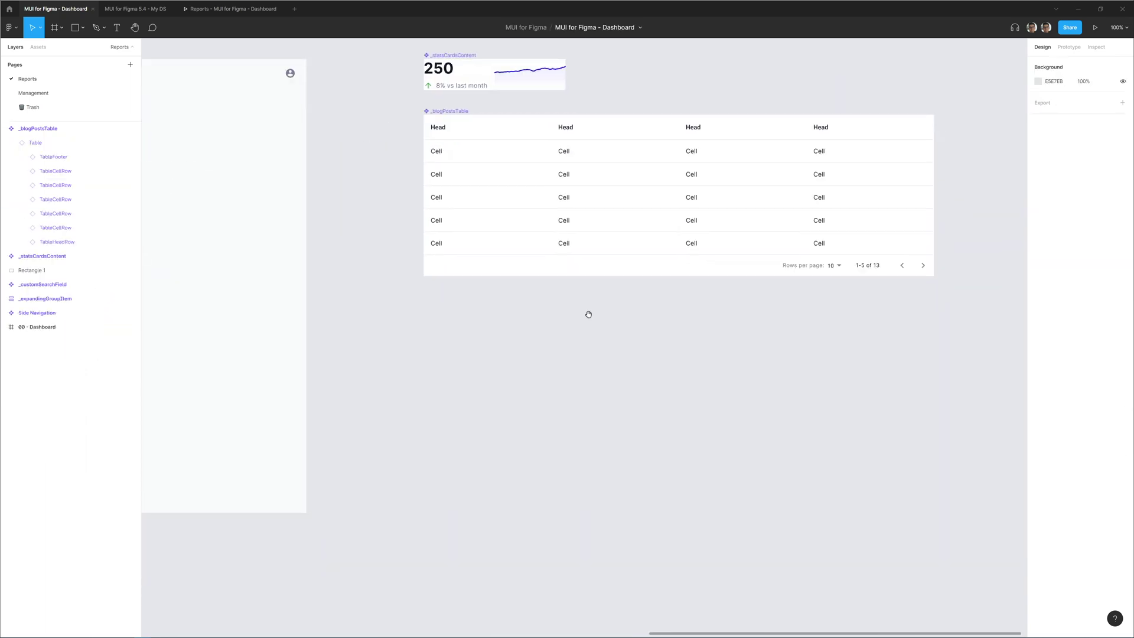
# Draw a frame about 296 × 106 below the table, name it _blogPostsTableCells and insert a Typography component into it
pyautogui.press('f')
pyautogui.moveTo(428, 315); pyautogui.dragTo(557, 359)
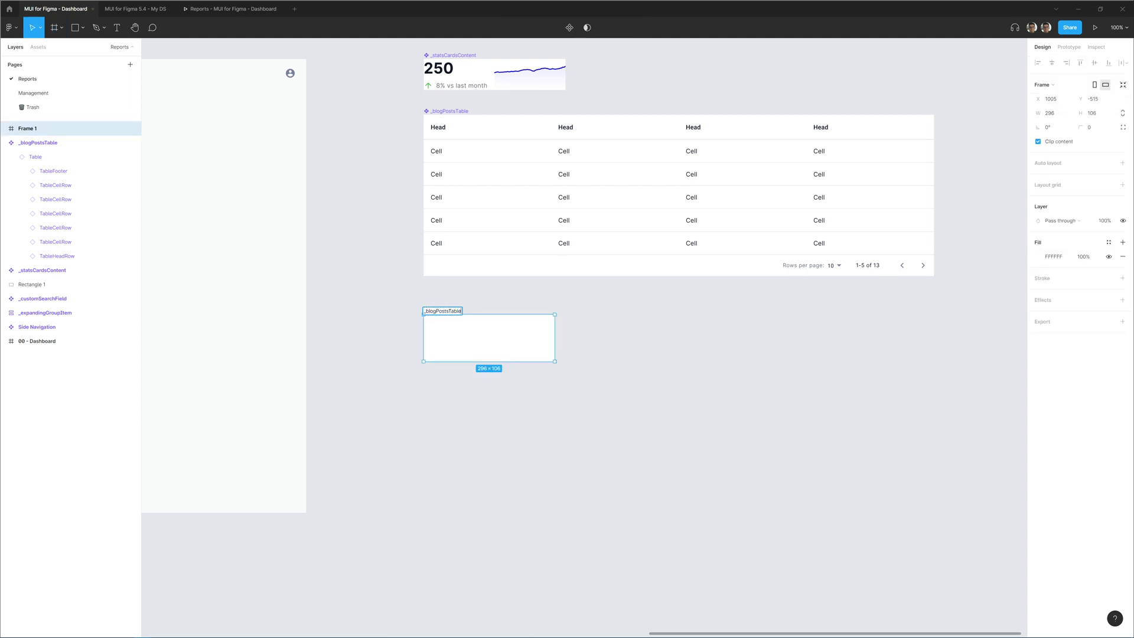
pyautogui.click(38, 47)
pyautogui.write('ty')
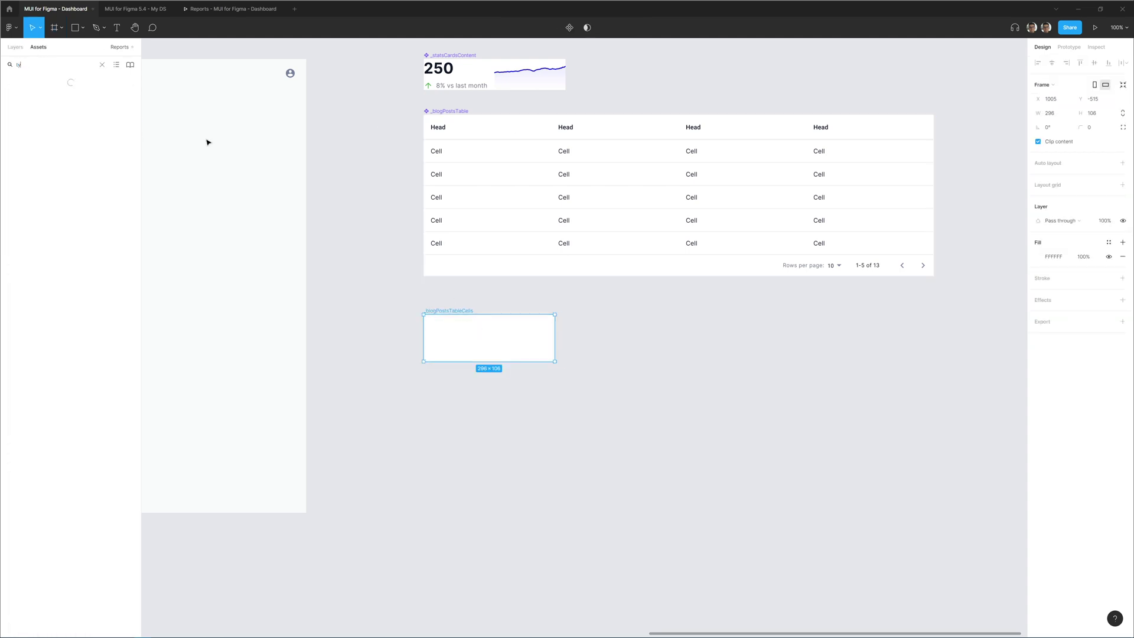
pyautogui.moveTo(17, 92); pyautogui.dragTo(557, 314)
# Apply vertical auto layout to _blogPostsTableCells with 0 spacing, 0 padding and a width of 320
pyautogui.hotkey('shift', 'Return')
pyautogui.hotkey('shift', 'a')
pyautogui.click(1111, 175)
pyautogui.write('0')
pyautogui.press('Return')
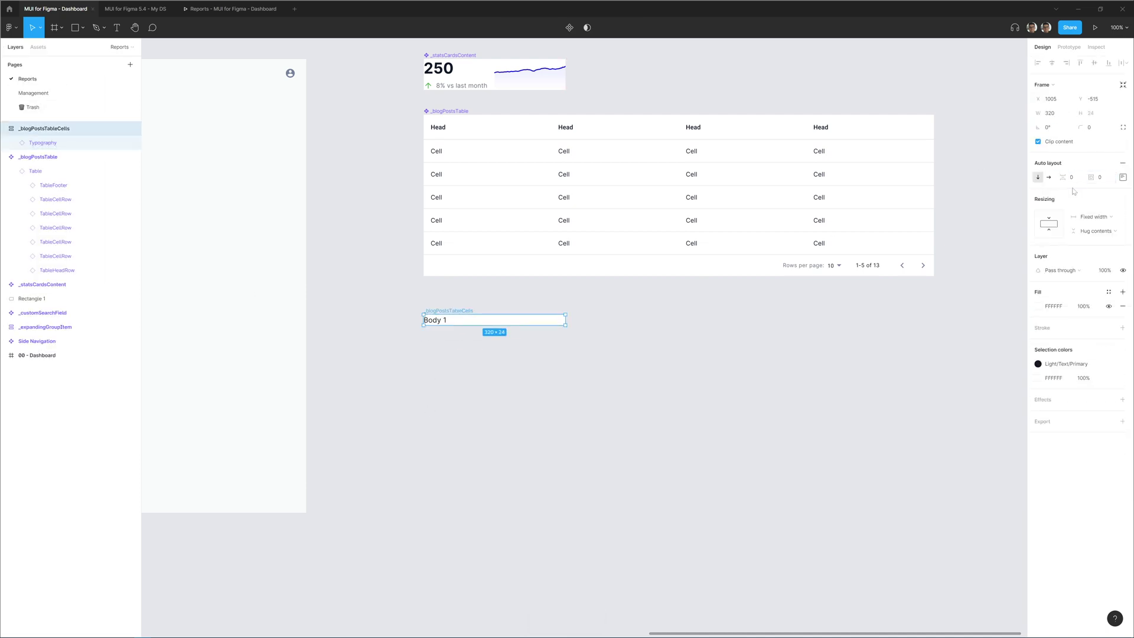
# Change the cell text to Blog Title and duplicate it below as a description starting Lorem ipsum dolor sit amet, dummy
pyautogui.doubleClick(439, 323)
pyautogui.write('Blog Title')
pyautogui.press('Escape')
pyautogui.press('Escape')
pyautogui.hotkey('ctrl', 'd')
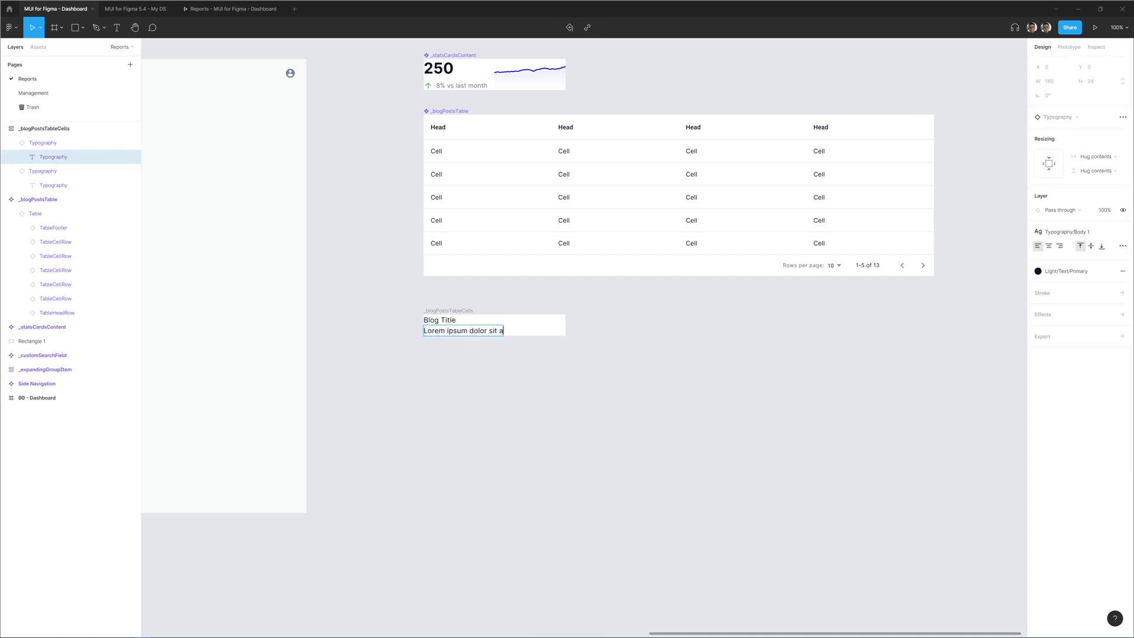
pyautogui.press('Escape')
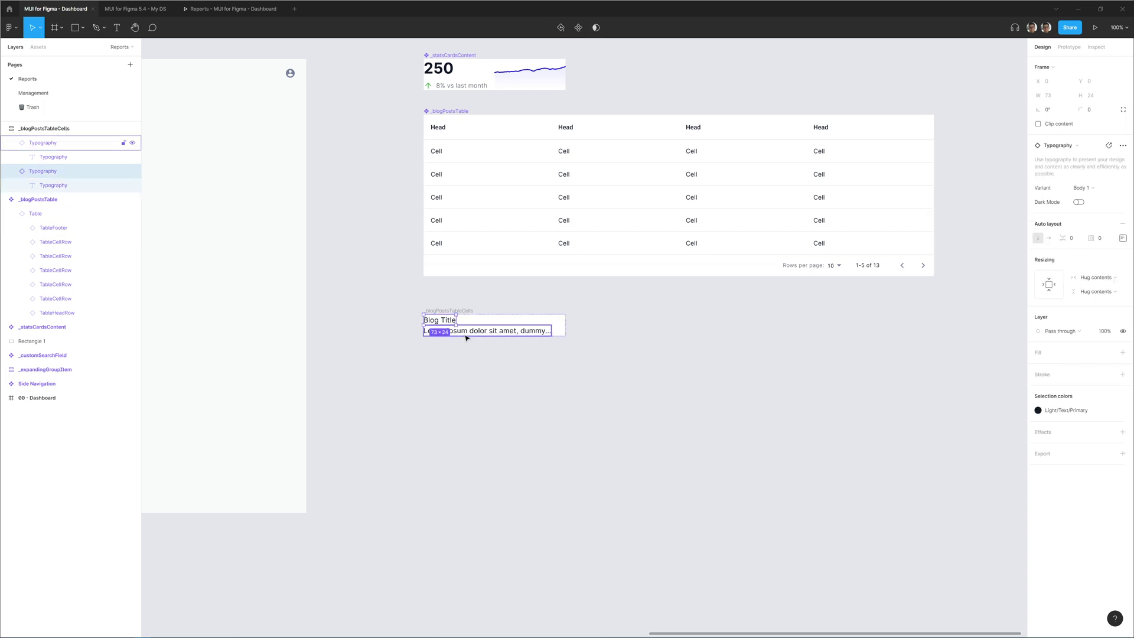
# Set the Blog Title text to the H6 variant and the description to Body 2
pyautogui.click(1082, 187)
pyautogui.click(1084, 199)
pyautogui.click(447, 324)
pyautogui.click(1084, 187)
pyautogui.click(1097, 253)
pyautogui.click(1083, 188)
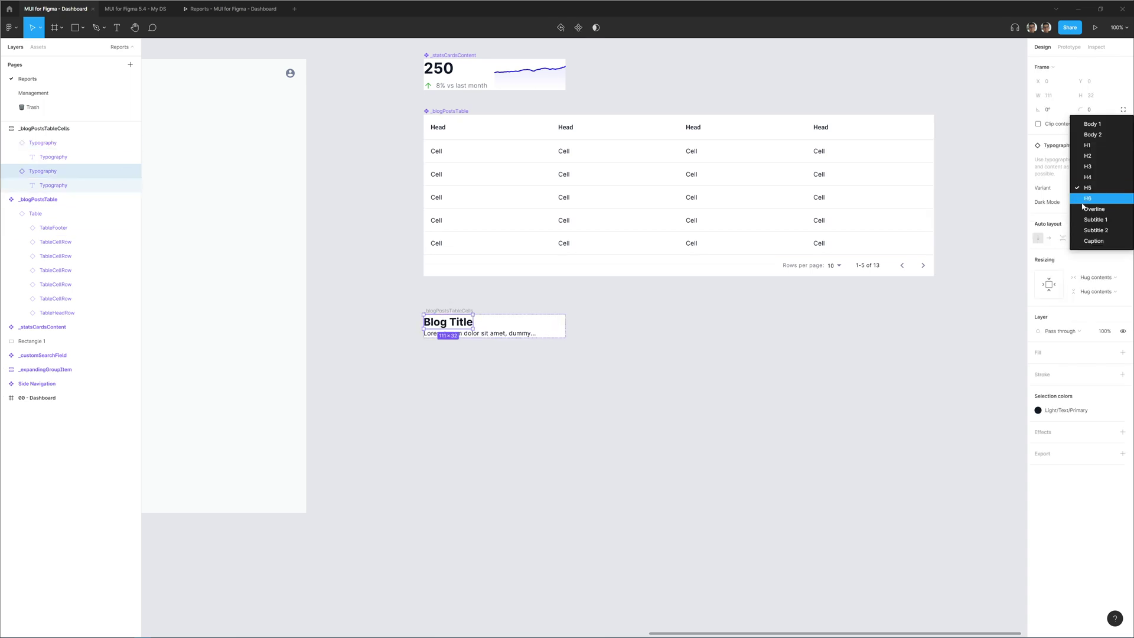
pyautogui.click(1084, 199)
# Make the title and description fill the container width and colour the description Light/Text/Secondary
pyautogui.keyDown('shift'); pyautogui.click(476, 332); pyautogui.keyUp('shift')
pyautogui.click(1096, 248)
pyautogui.click(1095, 260)
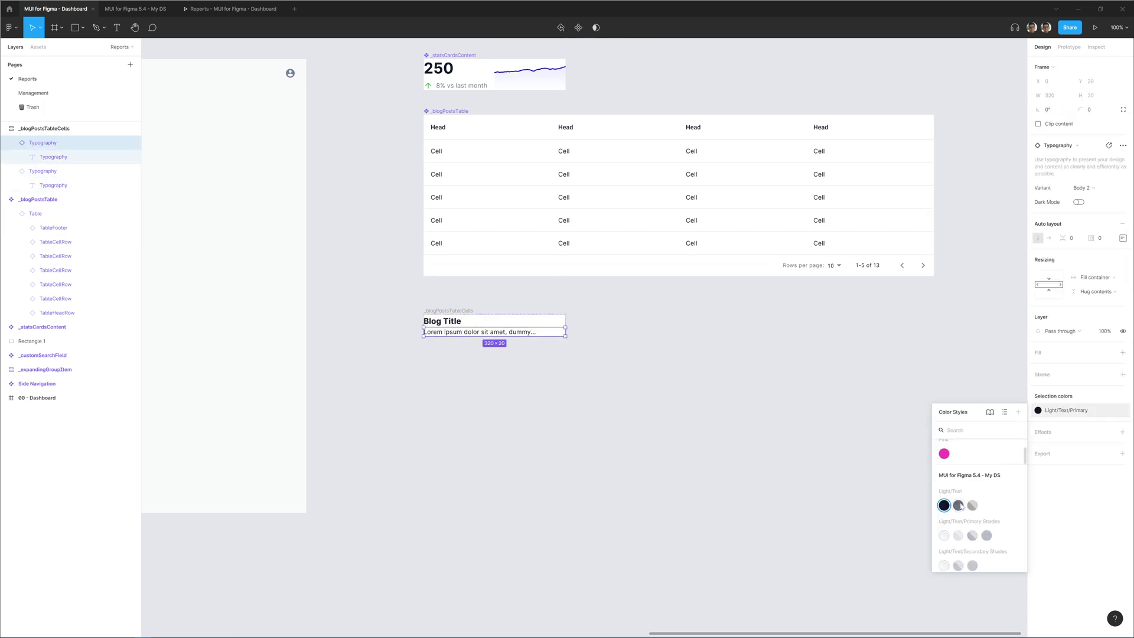
# Convert the _blogPostsTableCells frame into a component
pyautogui.click(464, 311)
pyautogui.click(567, 28)
pyautogui.click(432, 392)
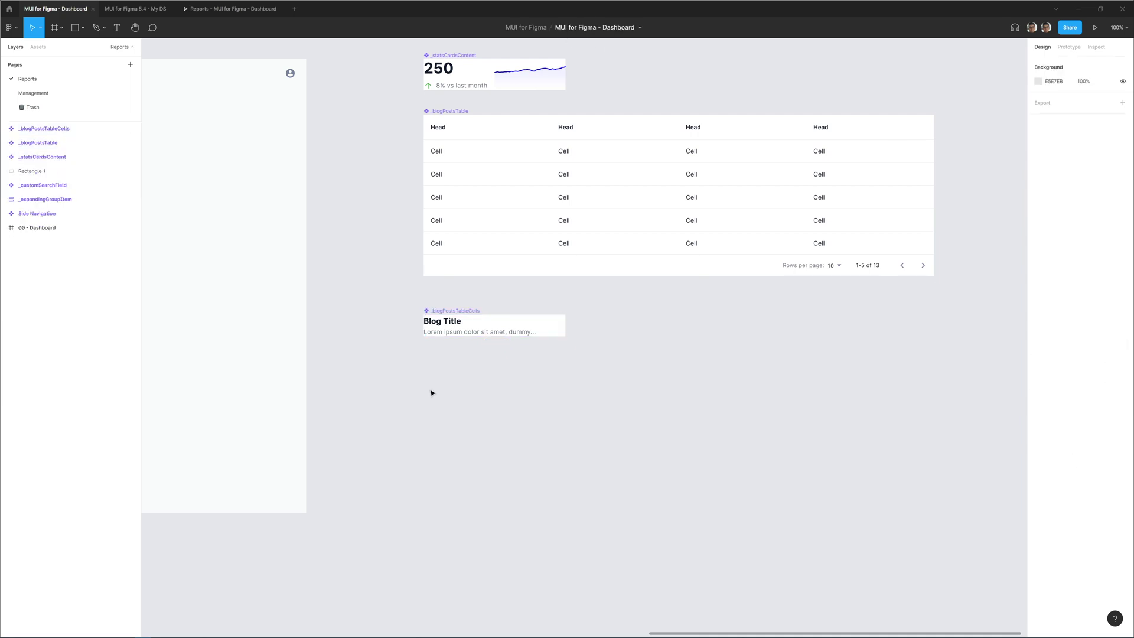
# Swap the text in the first cell of the table's first body row for _blogPostsTableCells and make it fill the cell's width
pyautogui.moveTo(404, 343); pyautogui.dragTo(410, 458)
pyautogui.keyDown('ctrl'); pyautogui.click(442, 266); pyautogui.keyUp('ctrl')
pyautogui.hotkey('shift', 'Return')
pyautogui.click(1067, 146)
pyautogui.write('_blogPo')
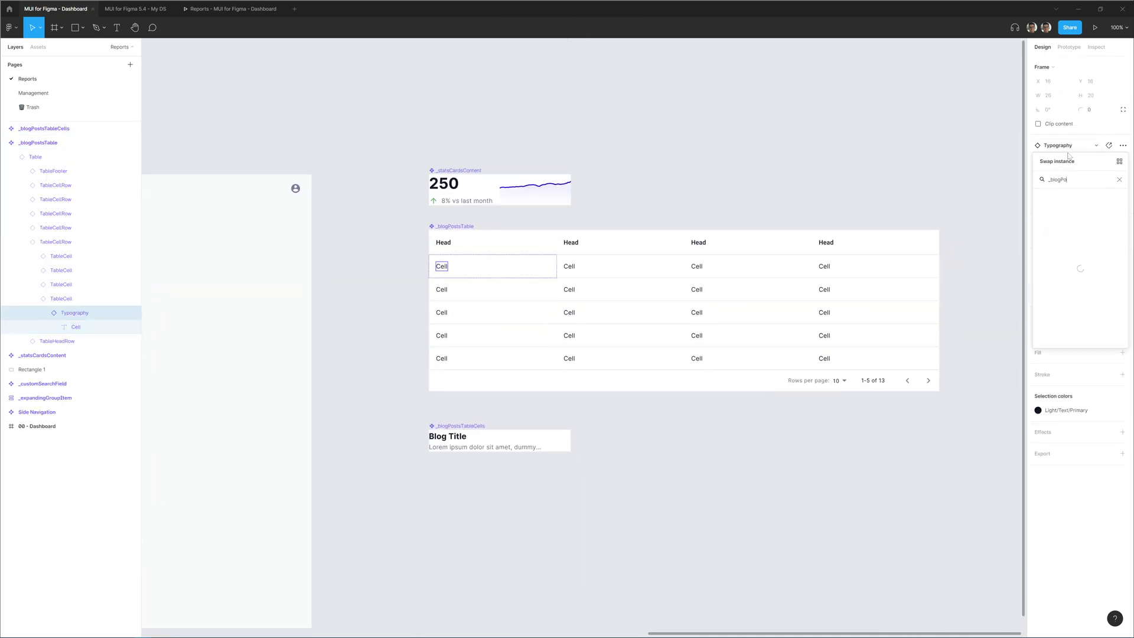
pyautogui.click(1066, 223)
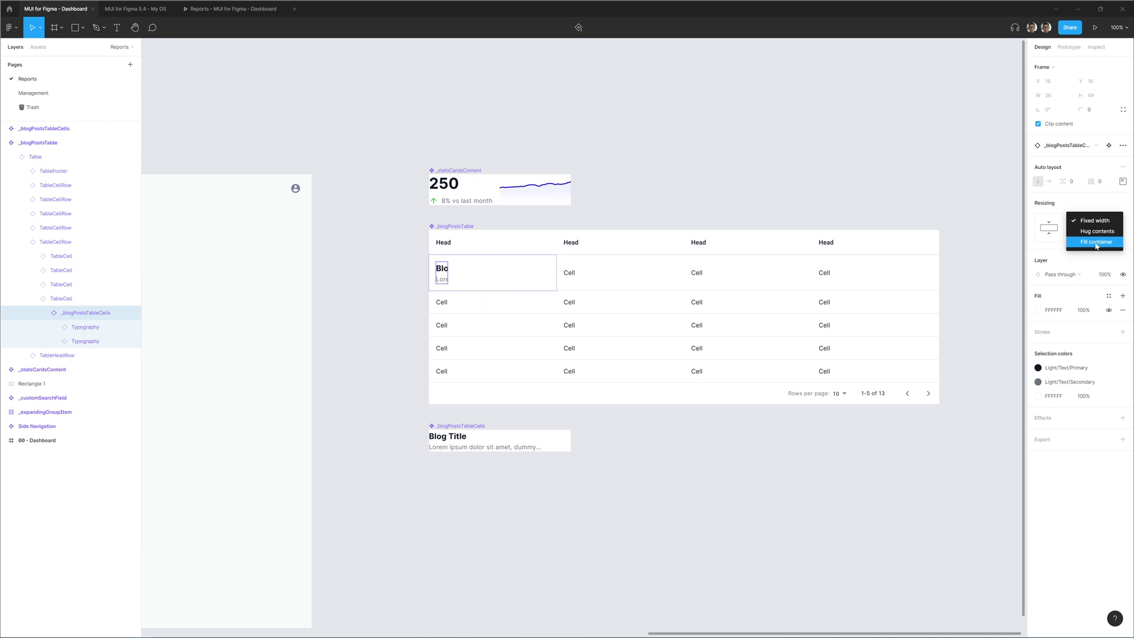
pyautogui.click(398, 388)
# Add a second variant to _blogPostsTableCells and name the two variants Blog Post and Author
pyautogui.click(460, 425)
pyautogui.click(1122, 163)
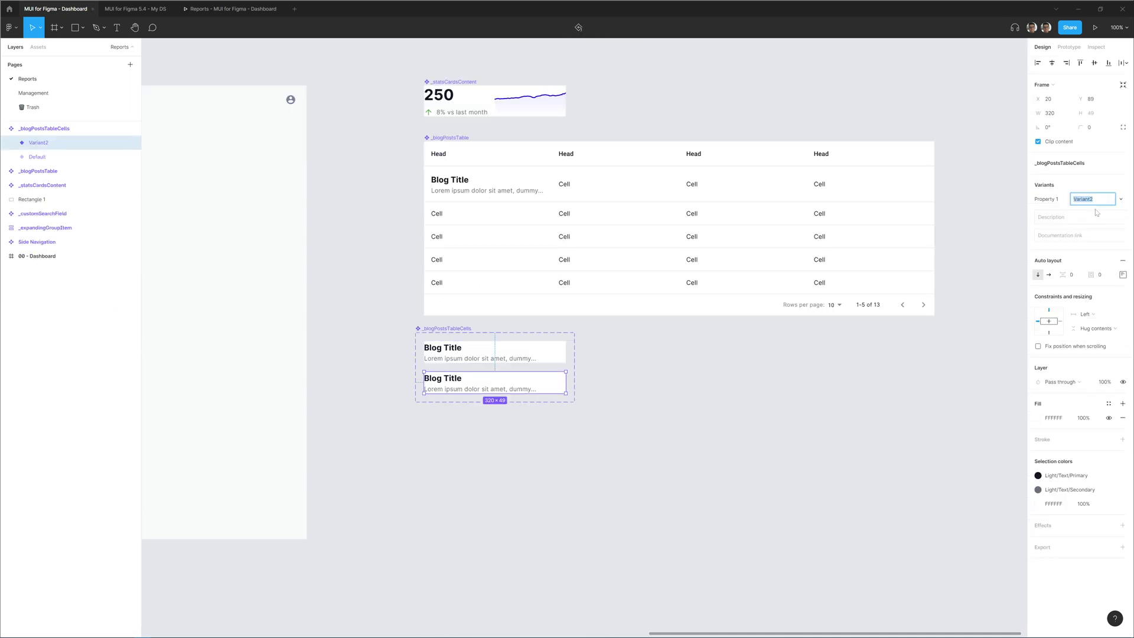
pyautogui.click(495, 353)
pyautogui.click(1089, 199)
pyautogui.write('Blog Post')
pyautogui.press('Return')
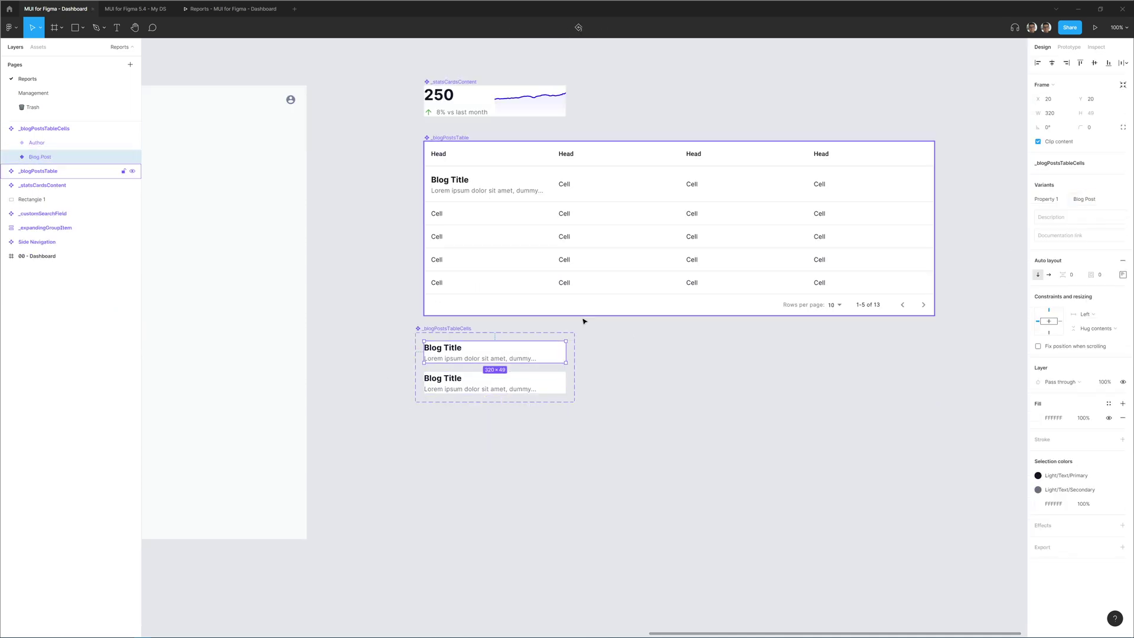
# Apply auto layout with 24 spacing and 24 padding to the _blogPostsTableCells variant set and rename its property Content Cell
pyautogui.hotkey('shift', 'Return')
pyautogui.hotkey('shift', 'a')
pyautogui.write('24')
pyautogui.press('Tab')
pyautogui.write('24')
pyautogui.doubleClick(1068, 216)
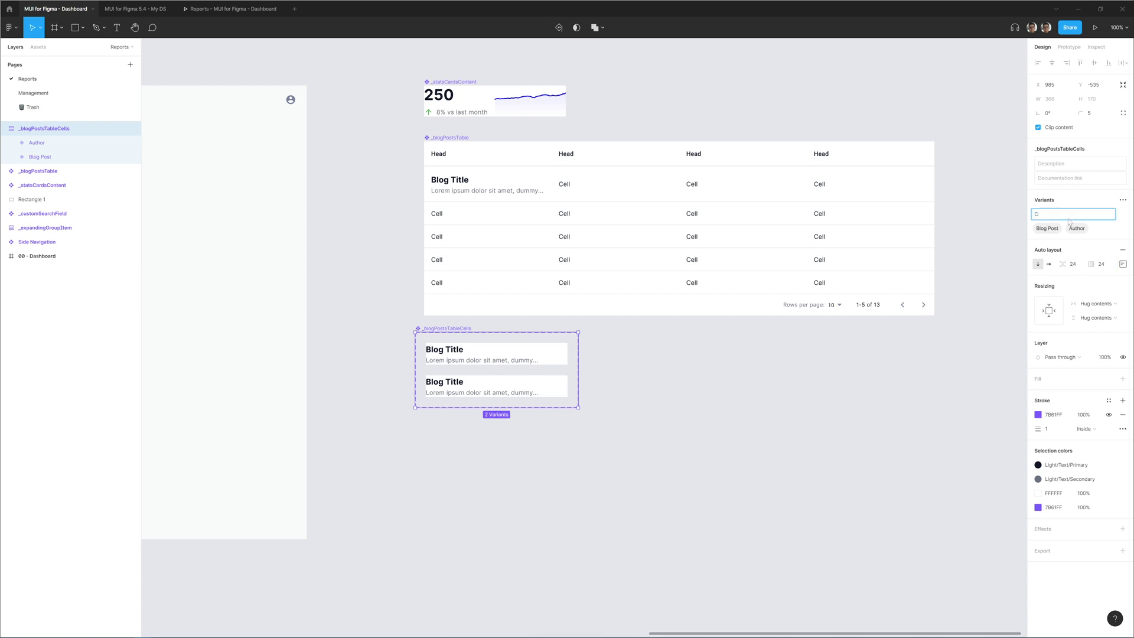
# Insert an Avatar from the component library between the title and description of the Author variant
pyautogui.scroll(-3, 427, 339)
pyautogui.hscroll(1, 428, 339)
pyautogui.click(544, 356)
pyautogui.doubleClick(423, 289)
pyautogui.hotkey('alt', '2')
pyautogui.write('ava')
pyautogui.moveTo(25, 101); pyautogui.dragTo(413, 307)
pyautogui.hotkey('alt', '1')
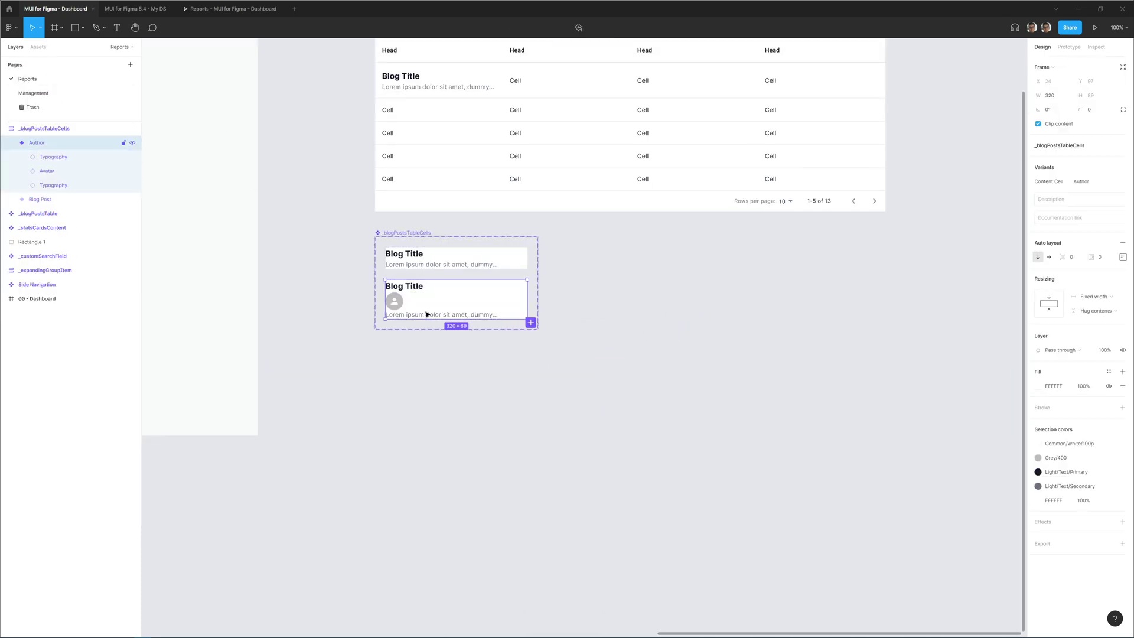
# Remove the Author variant's title, reduce the avatar to 32px and lay out avatar and text horizontally with 8 spacing
pyautogui.press('Escape')
pyautogui.click(394, 292)
pyautogui.hotkey('shift', 'a')
pyautogui.click(1048, 257)
pyautogui.click(1078, 305)
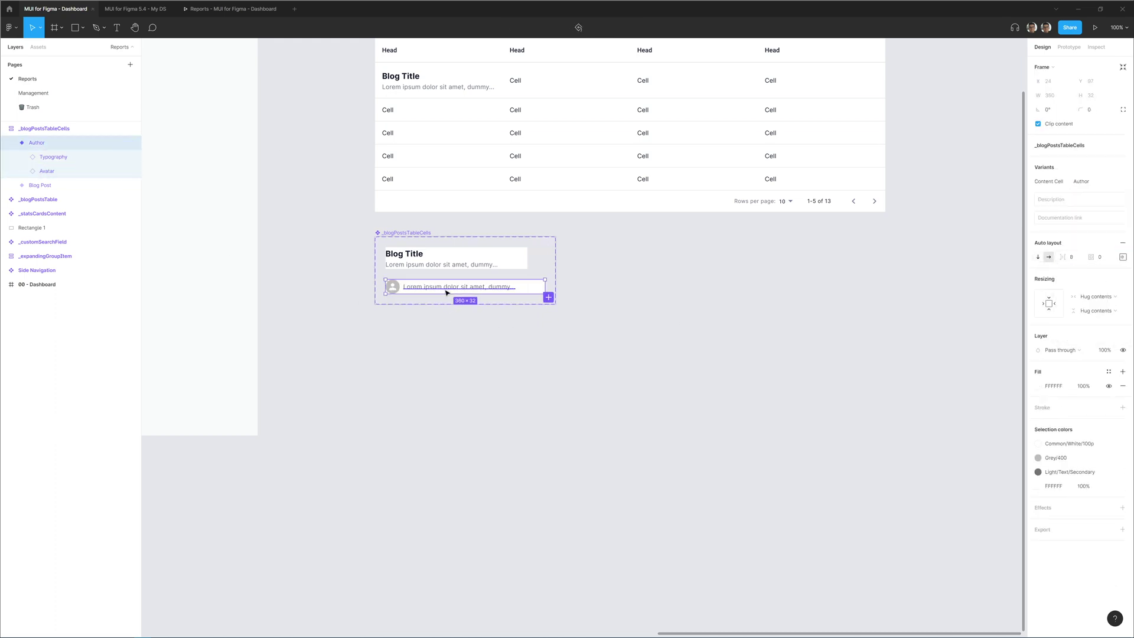
# Replace the text beside the avatar with a placeholder author name, change its typography variant and make it fill the container width
pyautogui.doubleClick(445, 287)
pyautogui.press('BackSpace')
pyautogui.click(1095, 156)
pyautogui.click(1092, 189)
pyautogui.press('Escape')
pyautogui.click(1095, 277)
pyautogui.click(1092, 305)
pyautogui.doubleClick(417, 289)
pyautogui.click(536, 369)
# Turn off the avatar's icon and set its initials to JD
pyautogui.keyDown('ctrl'); pyautogui.click(406, 289); pyautogui.keyUp('ctrl')
pyautogui.keyDown('ctrl'); pyautogui.click(392, 287); pyautogui.keyUp('ctrl')
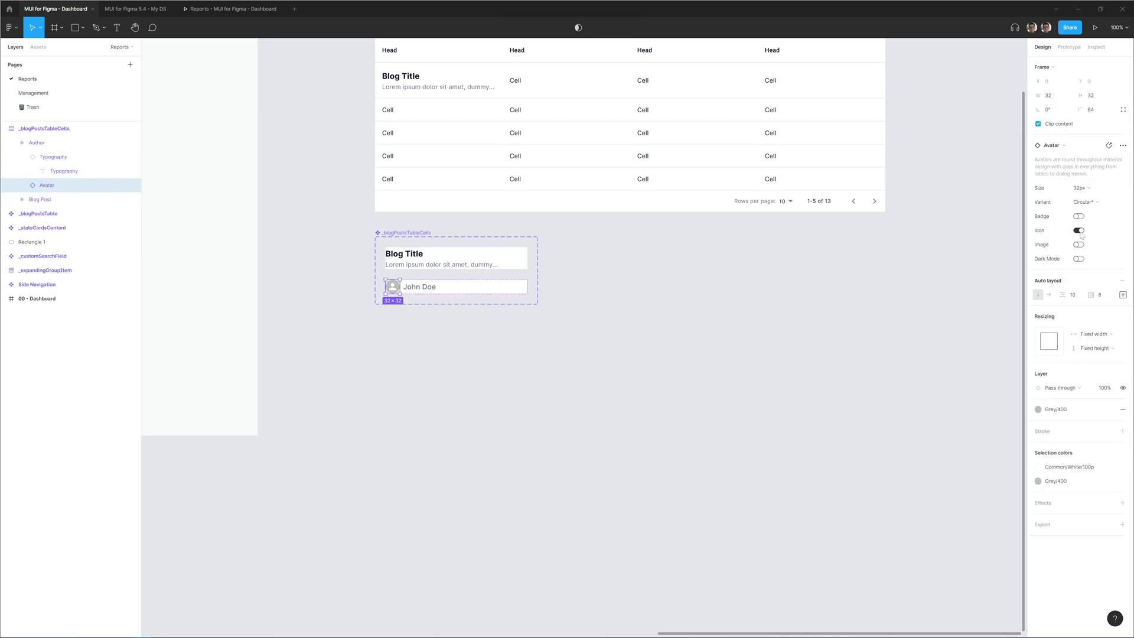
pyautogui.doubleClick(393, 287)
pyautogui.write('JD')
pyautogui.press('Escape')
pyautogui.press('Escape')
pyautogui.press('Escape')
# Set the avatar's fill in the Author variant to Neutral/300
pyautogui.keyDown('ctrl'); pyautogui.click(393, 287); pyautogui.keyUp('ctrl')
pyautogui.click(1038, 410)
pyautogui.write('neutr')
pyautogui.press('Escape')
pyautogui.click(779, 460)
# Swap the text in the first body row's second cell for _blogPostsTableCells, using the Author variant and filling the cell's width
pyautogui.scroll(3, 532, 289)
pyautogui.hscroll(-1, 532, 290)
pyautogui.keyDown('ctrl'); pyautogui.click(552, 267); pyautogui.keyUp('ctrl')
pyautogui.click(1065, 146)
pyautogui.click(1064, 227)
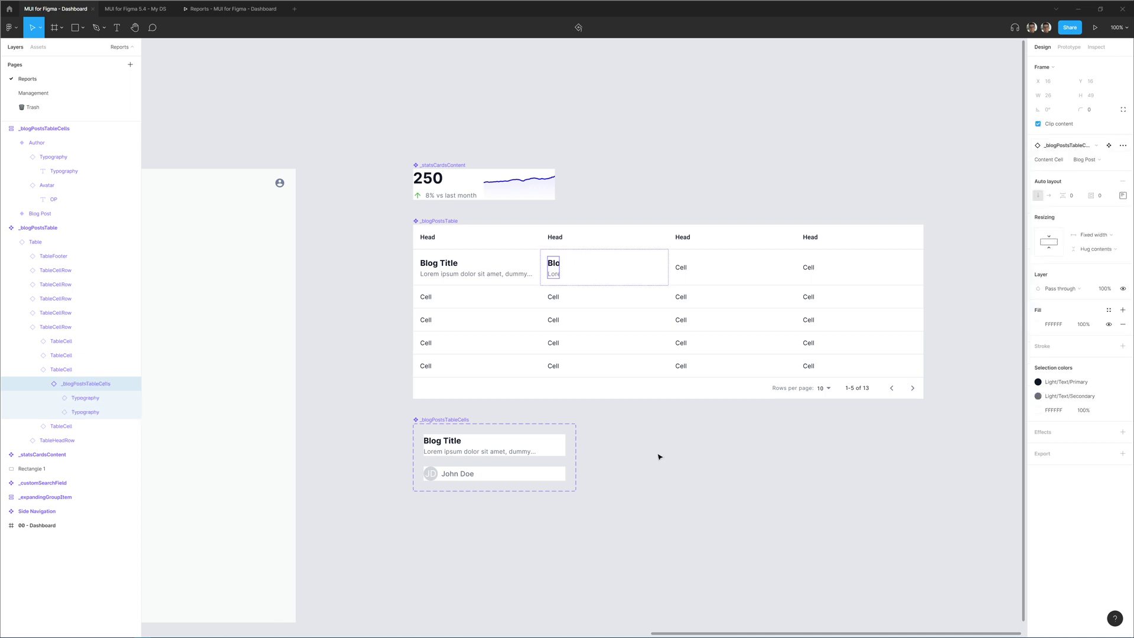
pyautogui.click(1092, 234)
pyautogui.click(1097, 245)
pyautogui.hscroll(3, 527, 511)
pyautogui.scroll(1, 527, 511)
pyautogui.click(527, 511)
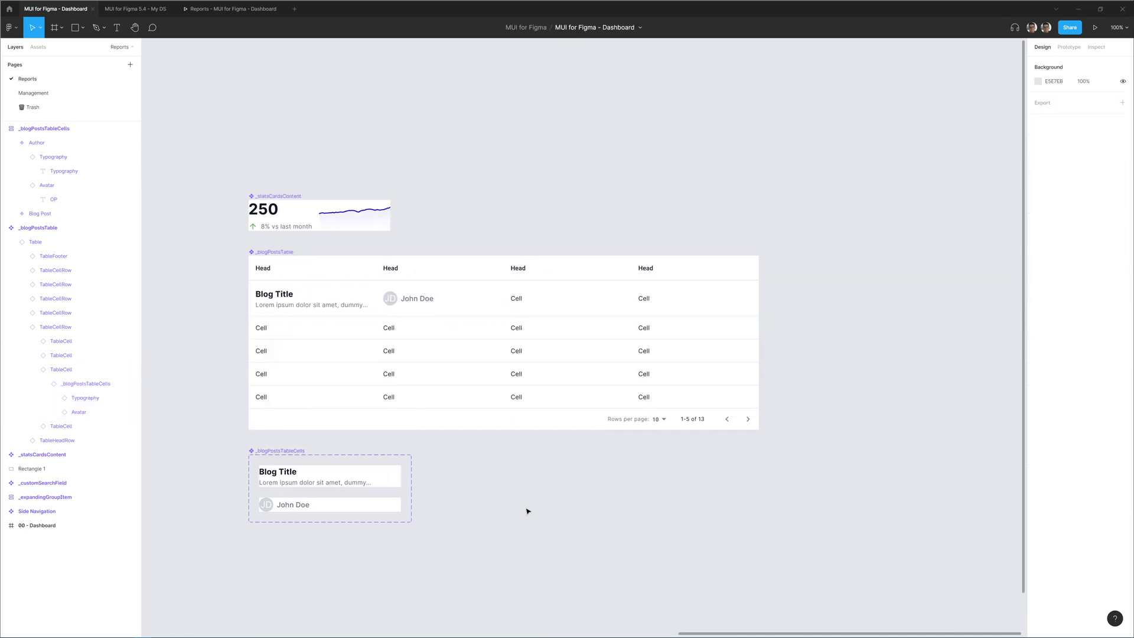
# Colour the author name Light/Text/Primary and duplicate the Author variant as a new variant named Tags
pyautogui.click(296, 505)
pyautogui.click(603, 502)
pyautogui.click(267, 506)
pyautogui.scroll(-3, 267, 506)
pyautogui.hscroll(-2, 266, 506)
pyautogui.hotkey('ctrl', 'd')
pyautogui.click(1101, 181)
# Replace the avatar and name in the Tags variant with a library chip and duplicate it to make three chips
pyautogui.click(38, 46)
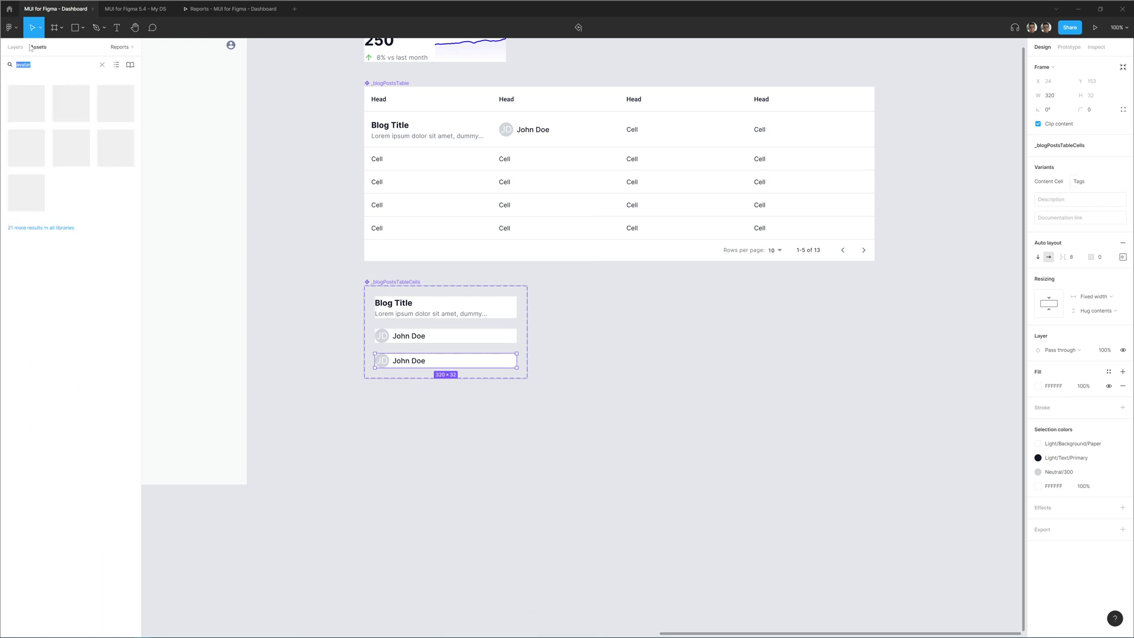
pyautogui.moveTo(71, 103); pyautogui.dragTo(399, 361)
pyautogui.click(382, 360)
pyautogui.keyDown('shift'); pyautogui.click(444, 361); pyautogui.keyUp('shift')
pyautogui.press('Delete')
pyautogui.click(385, 361)
pyautogui.click(15, 46)
pyautogui.hotkey('ctrl', 'd')
pyautogui.hotkey('ctrl', 'd')
pyautogui.click(355, 340)
# Label all three chips in the Tags variant Tag
pyautogui.doubleClick(385, 360)
pyautogui.write('Tag')
pyautogui.doubleClick(409, 360)
pyautogui.write('Tag')
pyautogui.doubleClick(433, 360)
pyautogui.write('Tag')
pyautogui.press('Escape')
# Swap the text in the first body row's third cell for the Tags variant of _blogPostsTableCells
pyautogui.keyDown('ctrl'); pyautogui.click(638, 133); pyautogui.keyUp('ctrl')
pyautogui.click(1057, 145)
pyautogui.write('_blogPo')
pyautogui.click(1078, 227)
pyautogui.click(736, 342)
pyautogui.hscroll(3, 473, 295)
# Duplicate the Tags variant, name the copy Actions and delete its third chip
pyautogui.click(253, 413)
pyautogui.hotkey('ctrl', 'd')
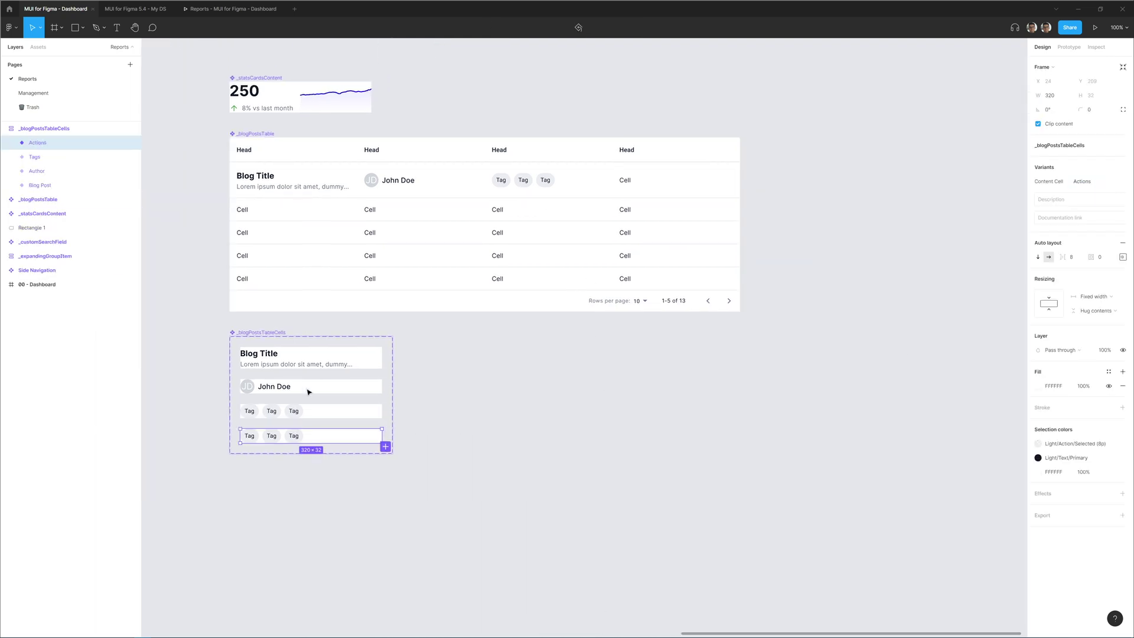
pyautogui.keyDown('ctrl'); pyautogui.click(293, 435); pyautogui.keyUp('ctrl')
pyautogui.press('Delete')
# Swap the two remaining chips in the Actions variant for IconButton components
pyautogui.keyDown('ctrl'); pyautogui.click(249, 435); pyautogui.keyUp('ctrl')
pyautogui.keyDown('ctrl'); pyautogui.keyDown('shift'); pyautogui.click(271, 436); pyautogui.keyUp('shift'); pyautogui.keyUp('ctrl')
pyautogui.click(1058, 146)
pyautogui.write('Icon')
pyautogui.click(1068, 233)
pyautogui.click(1062, 220)
# Swap the Actions variant's first icon for EditFilled and its second icon for RemoveRedEyeFilled
pyautogui.keyDown('ctrl'); pyautogui.click(250, 439); pyautogui.keyUp('ctrl')
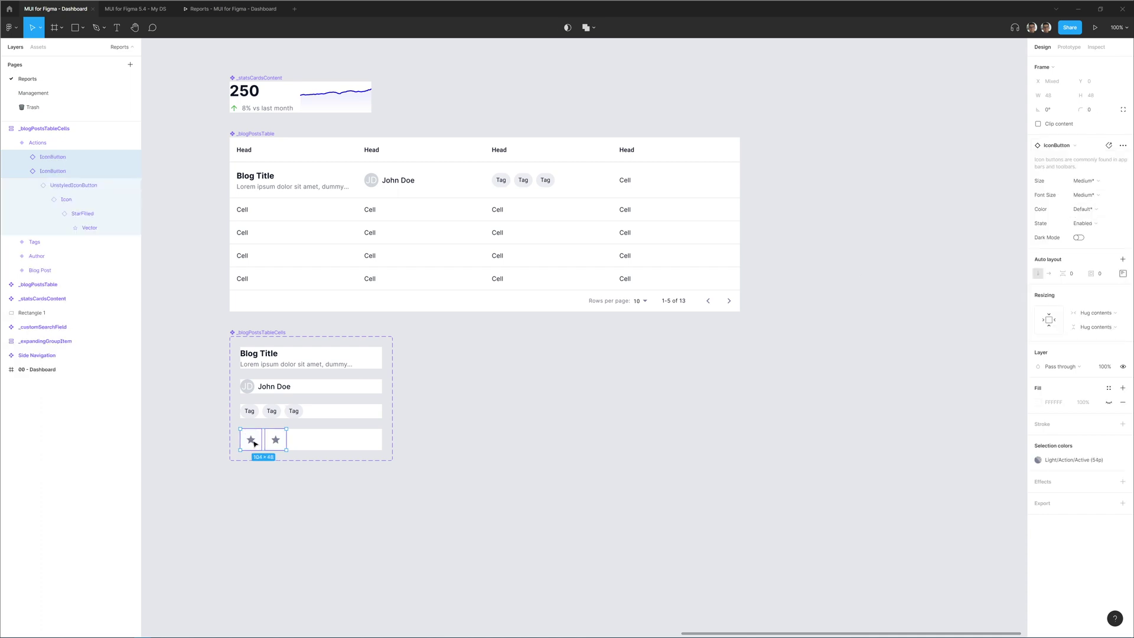
pyautogui.click(1057, 145)
pyautogui.write('edit')
pyautogui.click(1065, 212)
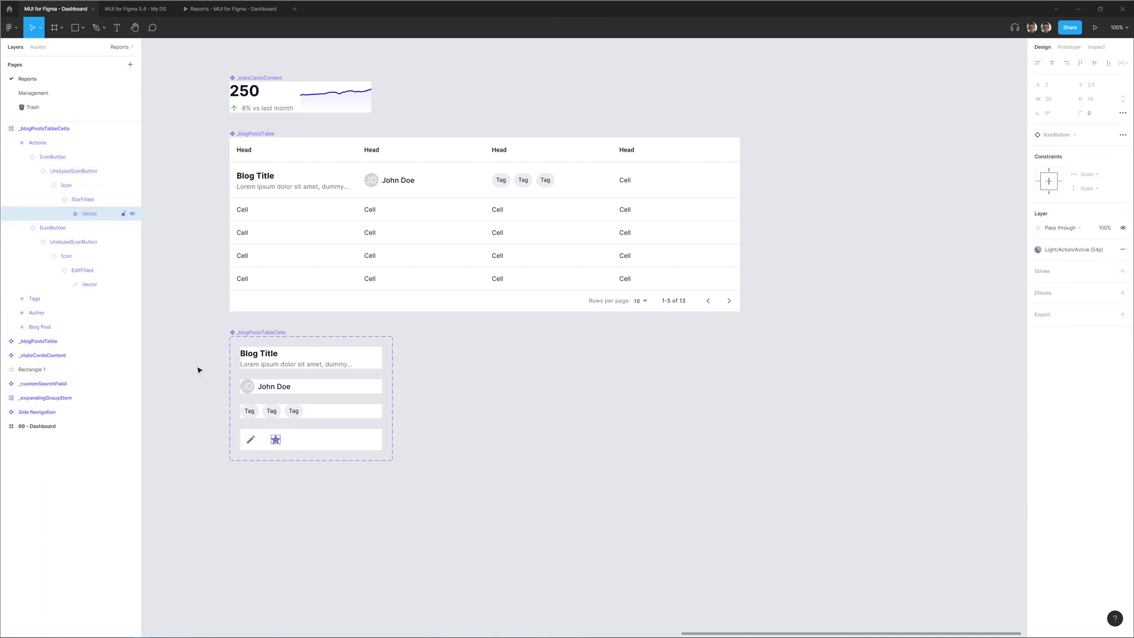
pyautogui.keyDown('ctrl'); pyautogui.click(275, 440); pyautogui.keyUp('ctrl')
pyautogui.click(1109, 217)
pyautogui.write('eye')
pyautogui.click(1071, 271)
pyautogui.click(285, 442)
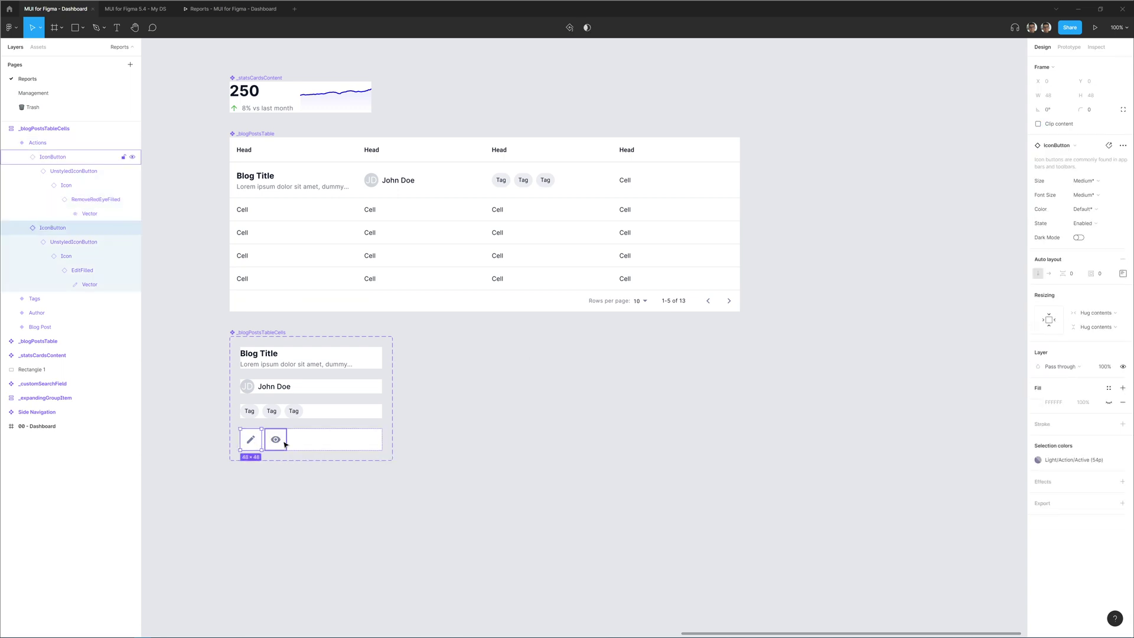
# Swap the first body row's fourth cell text for the Actions variant of _blogPostsTableCells and switch to the Reports prototype
pyautogui.keyDown('ctrl'); pyautogui.click(625, 180); pyautogui.keyUp('ctrl')
pyautogui.click(1052, 148)
pyautogui.write('_blogPosts')
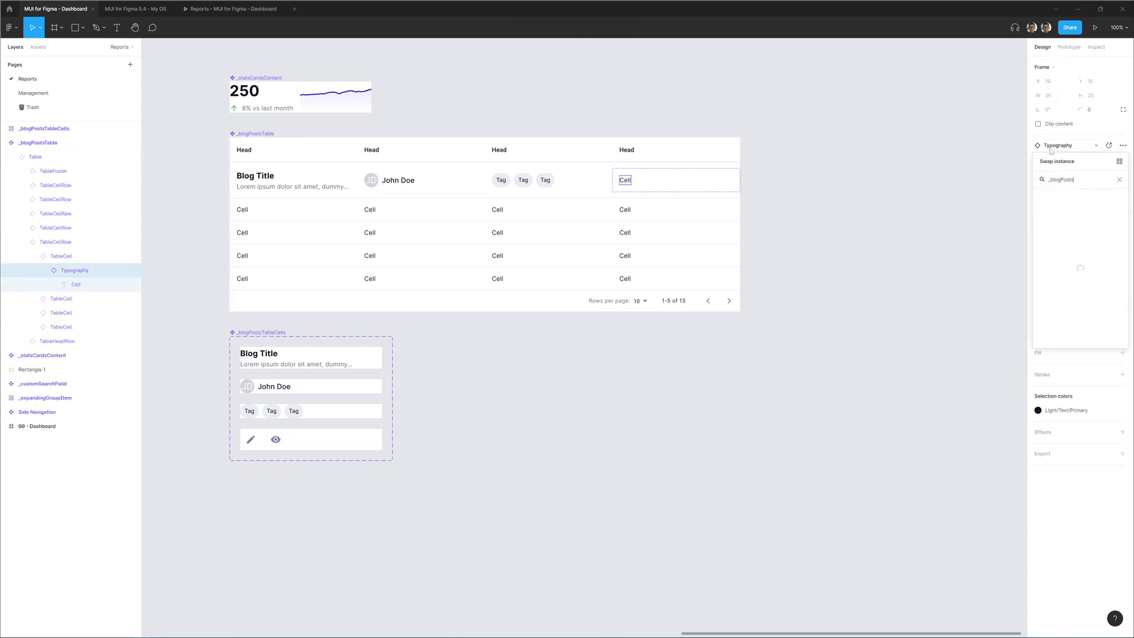
pyautogui.click(1078, 226)
pyautogui.click(1098, 225)
pyautogui.click(1092, 256)
pyautogui.hotkey('ctrl', 'shift', 'Tab')
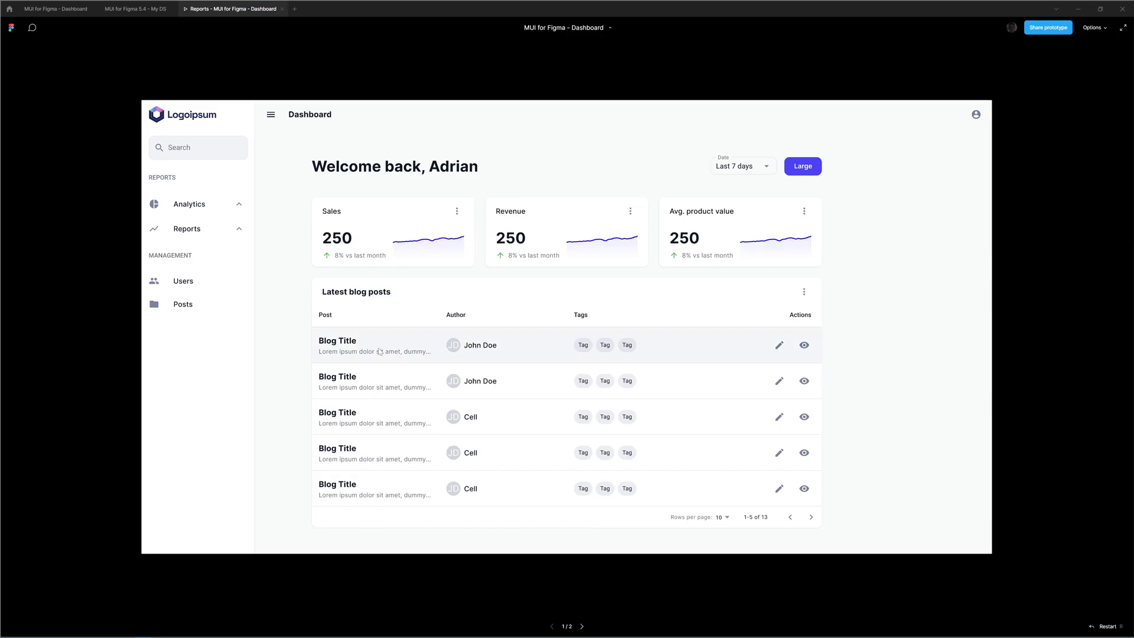